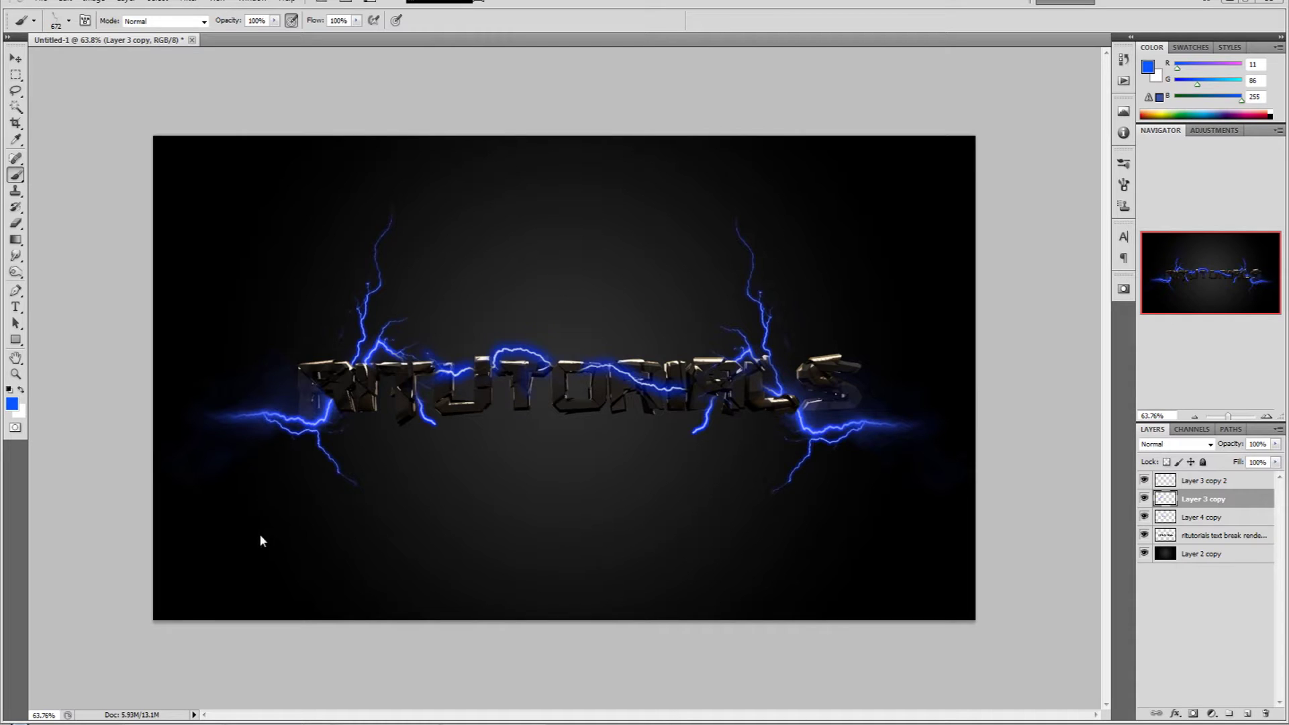
# In the YouTube inbox, open the 'Help plz' message's linked Goser Graffiti video at 1:55
pyautogui.hotkey('alt', 'Tab')
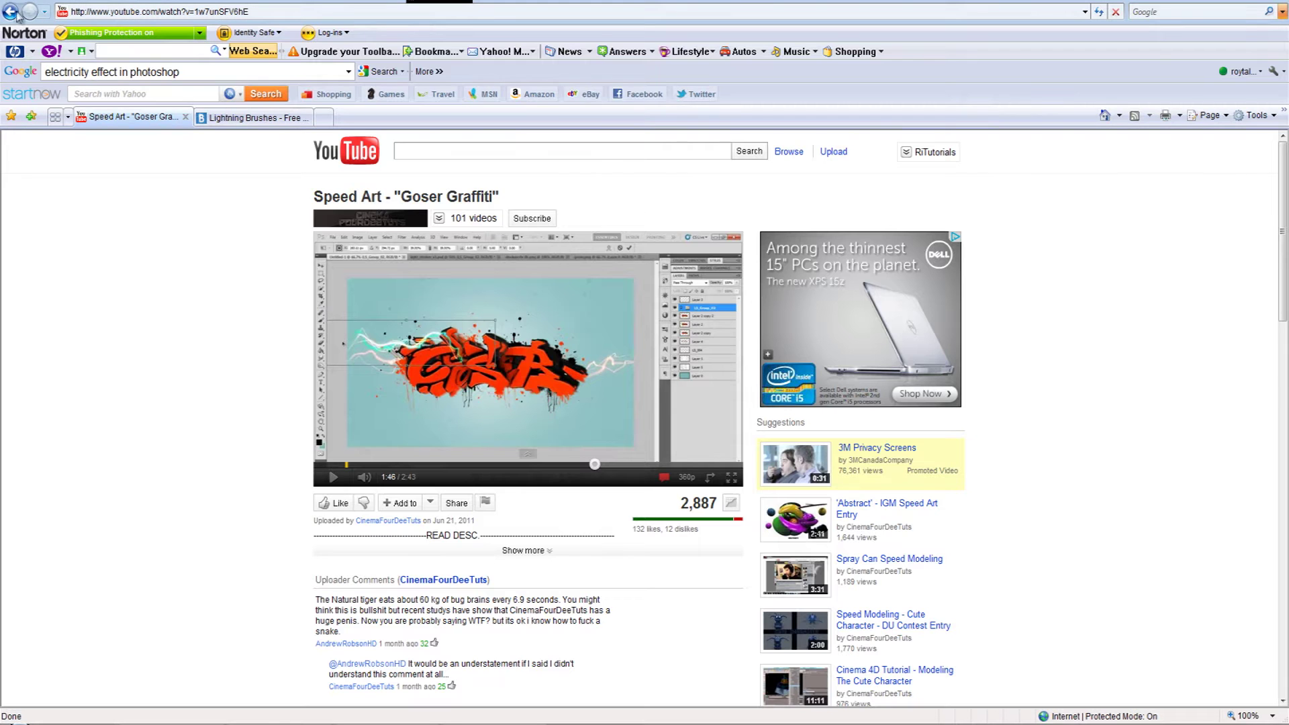
pyautogui.click(10, 12)
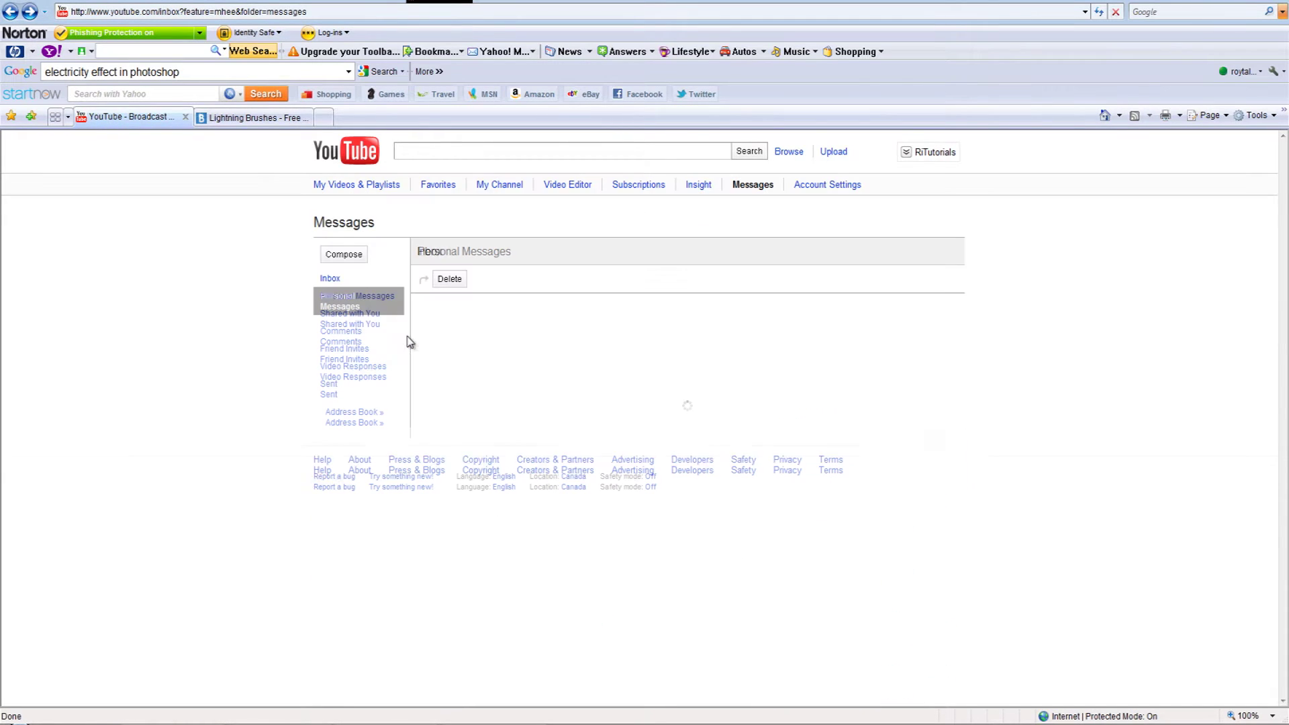
pyautogui.scroll(-2, 535, 372)
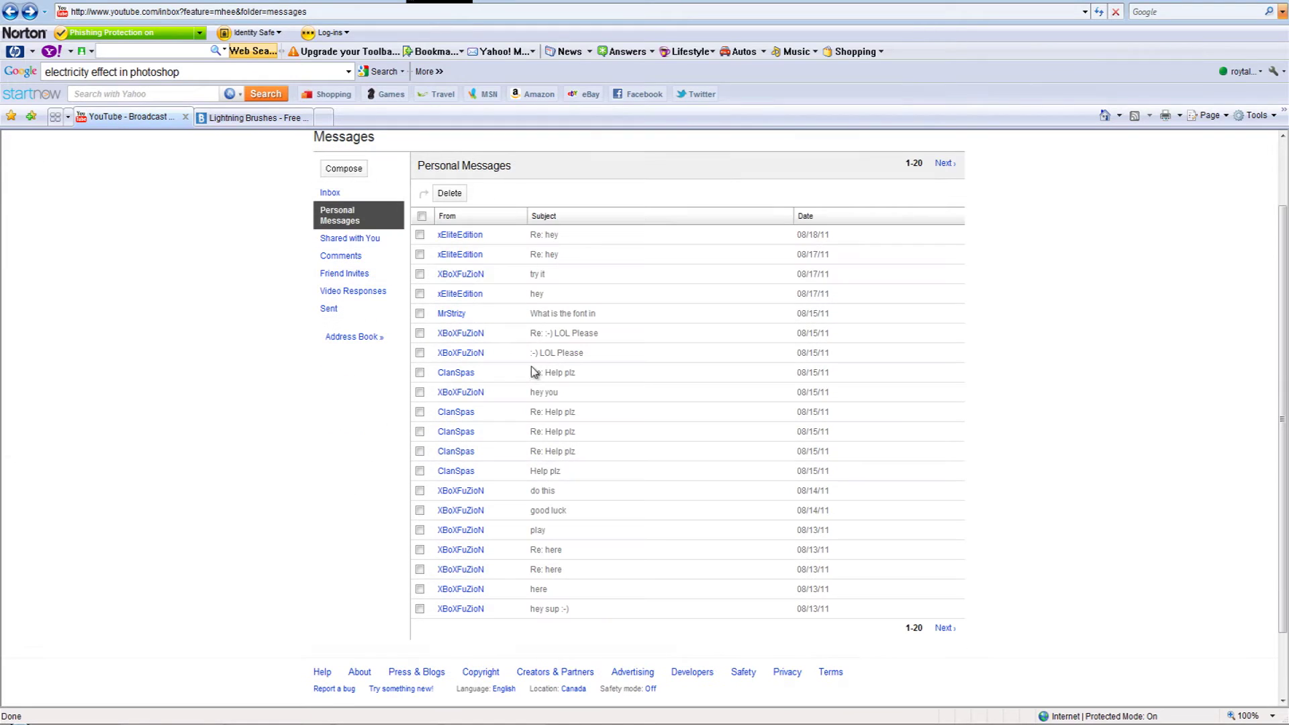
pyautogui.click(543, 472)
pyautogui.scroll(-3, 613, 486)
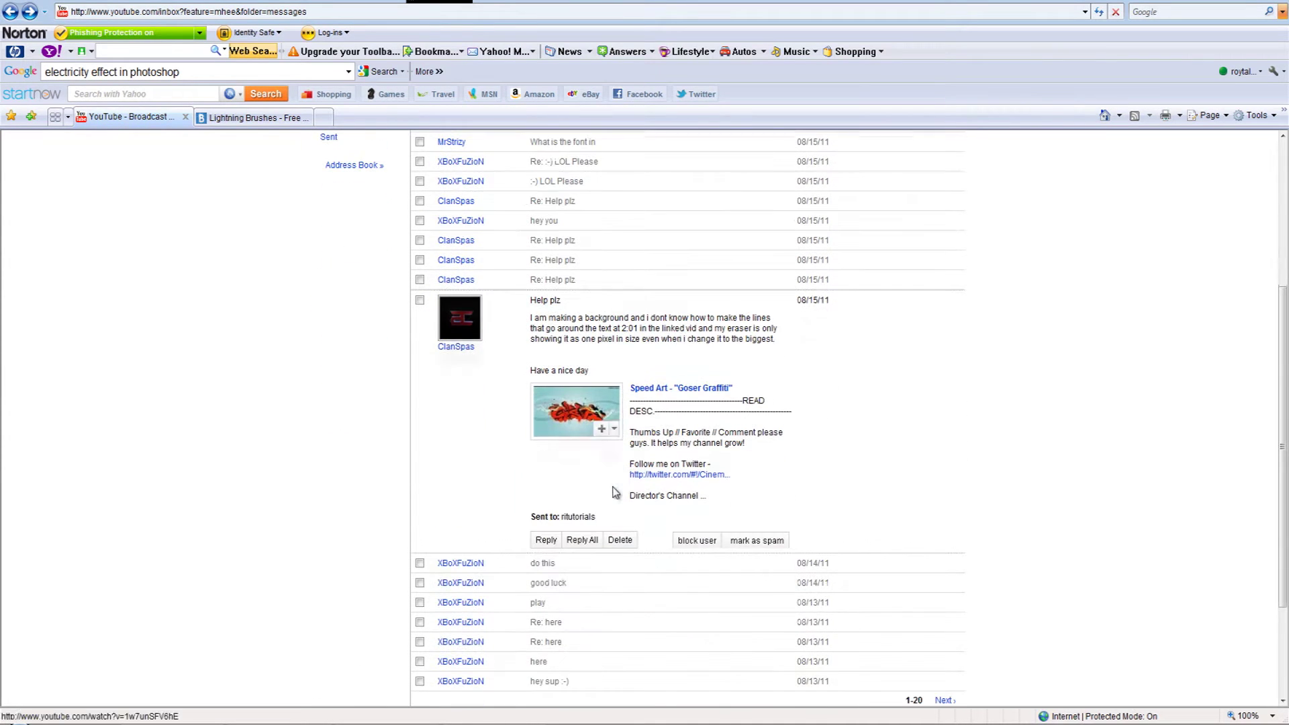
pyautogui.click(658, 391)
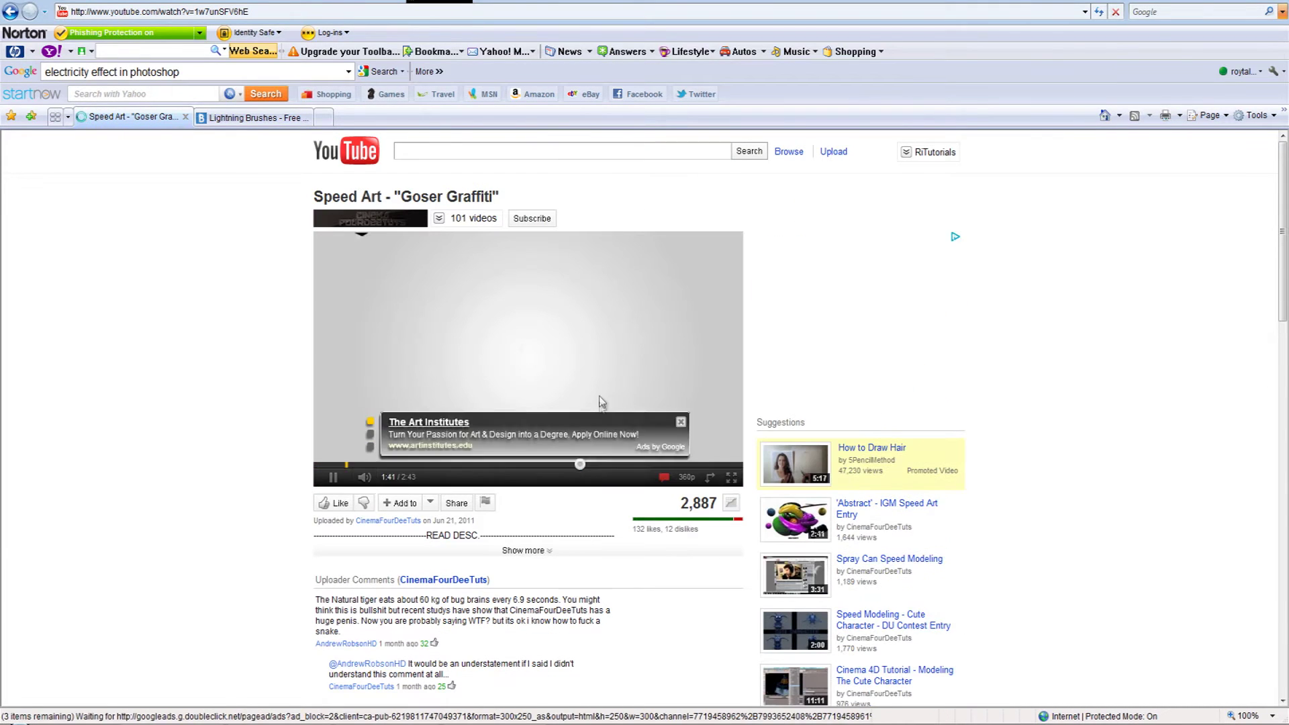
pyautogui.click(683, 433)
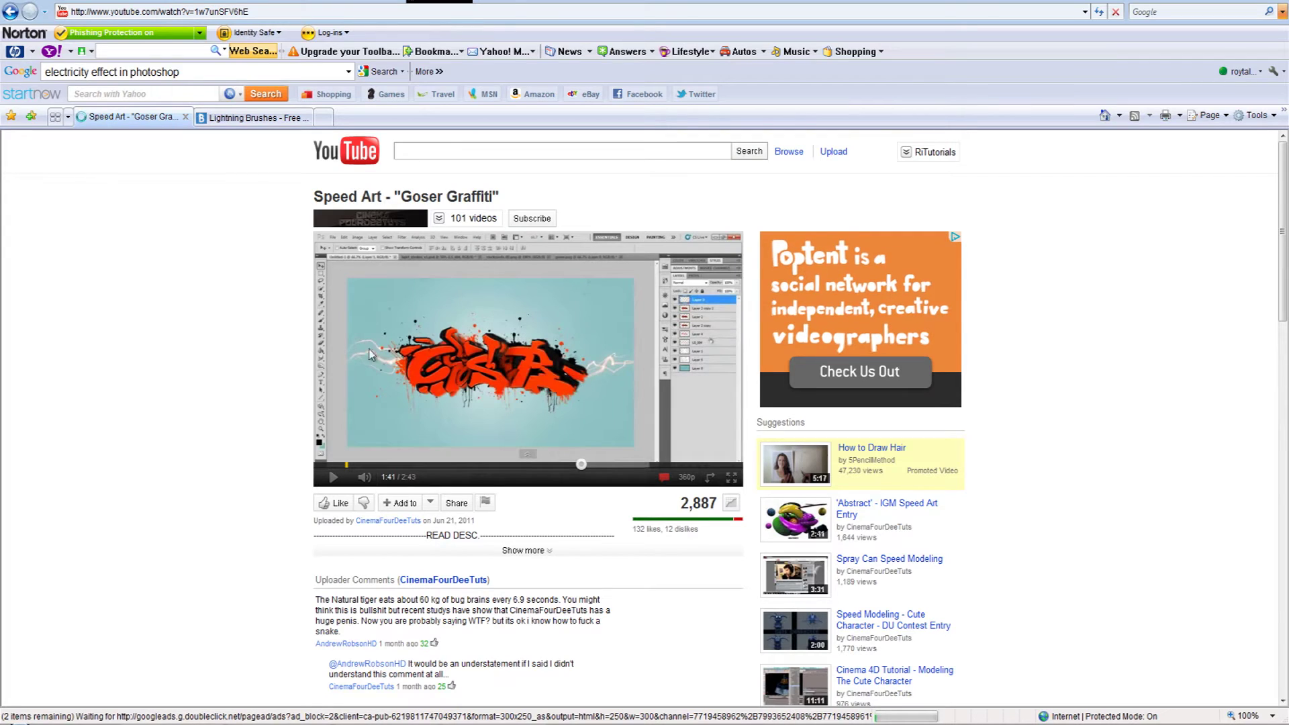
pyautogui.click(612, 465)
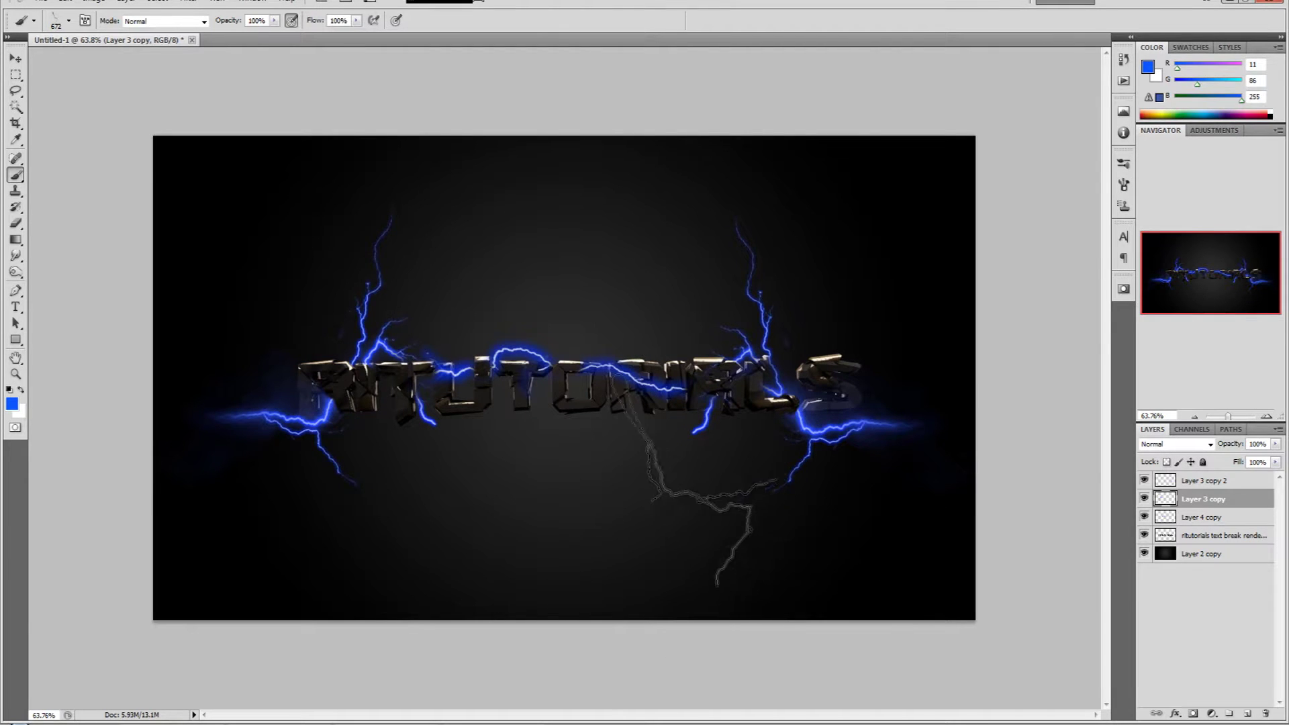
# Create a new 1920×1080 transparent document
pyautogui.click(41, 4)
pyautogui.click(50, 14)
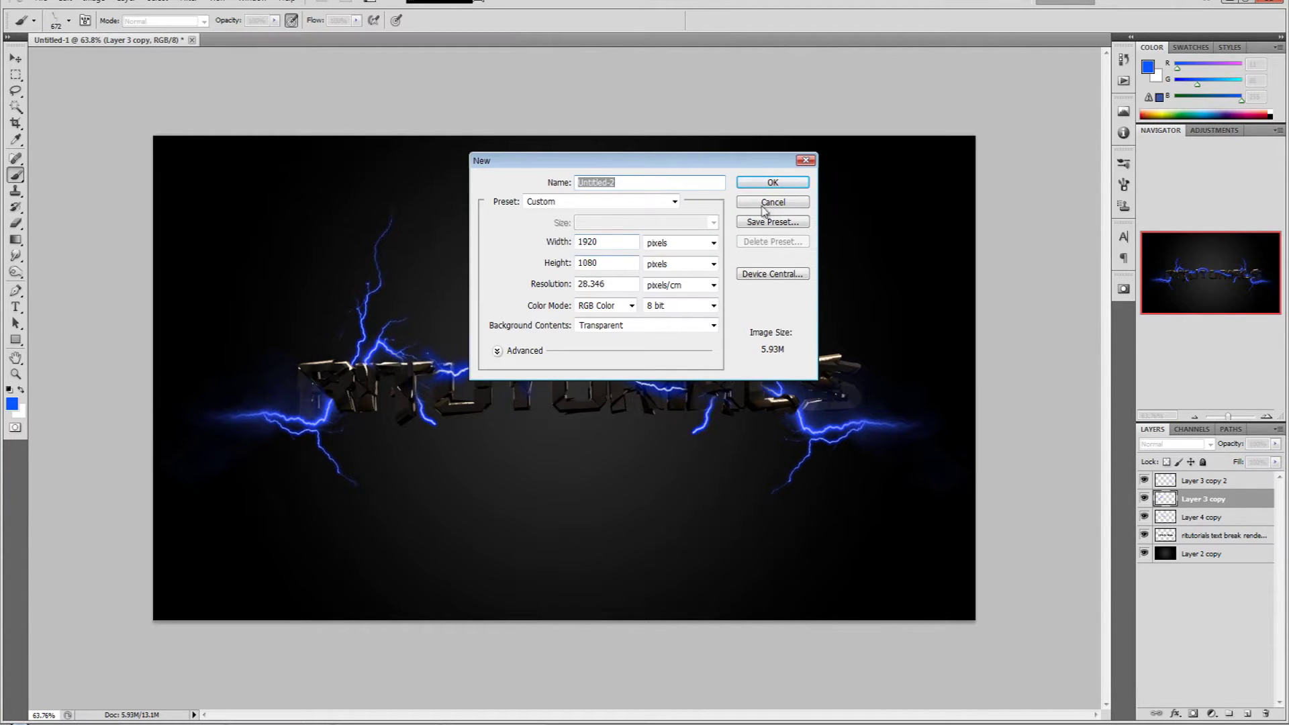
pyautogui.click(772, 182)
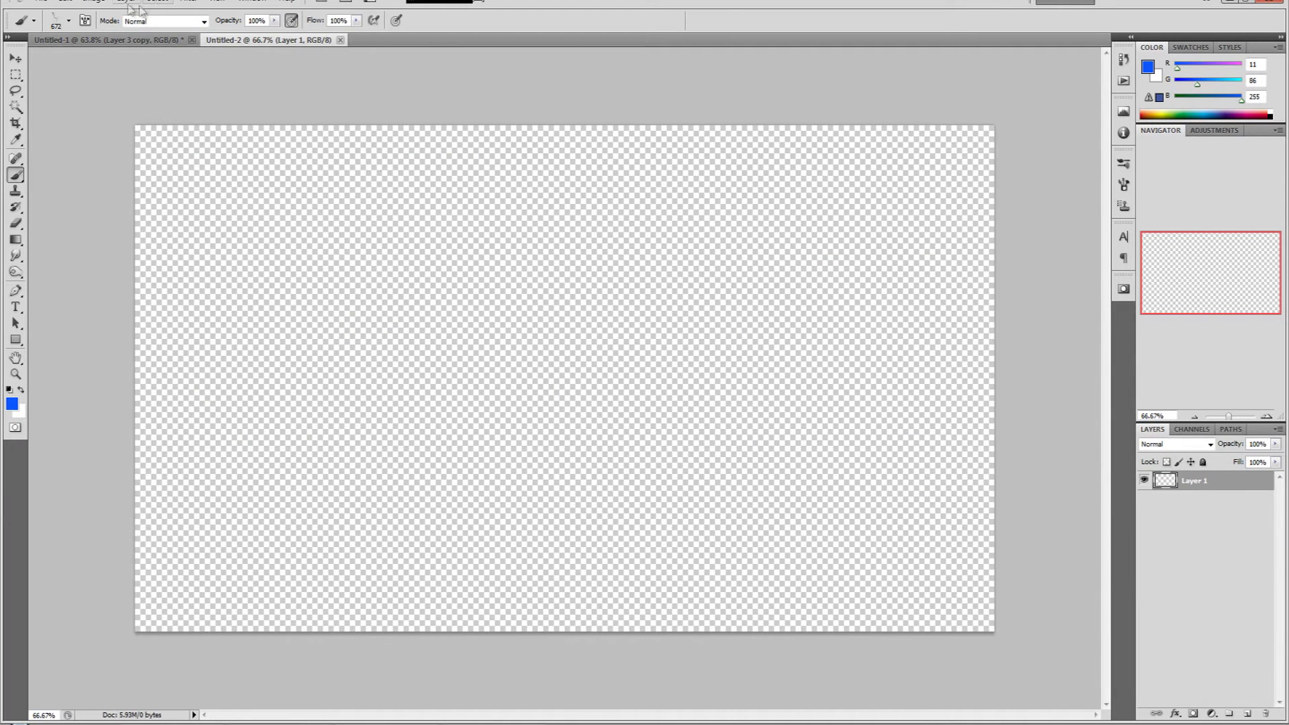
# Fill Layer 1 with solid black
pyautogui.click(64, 3)
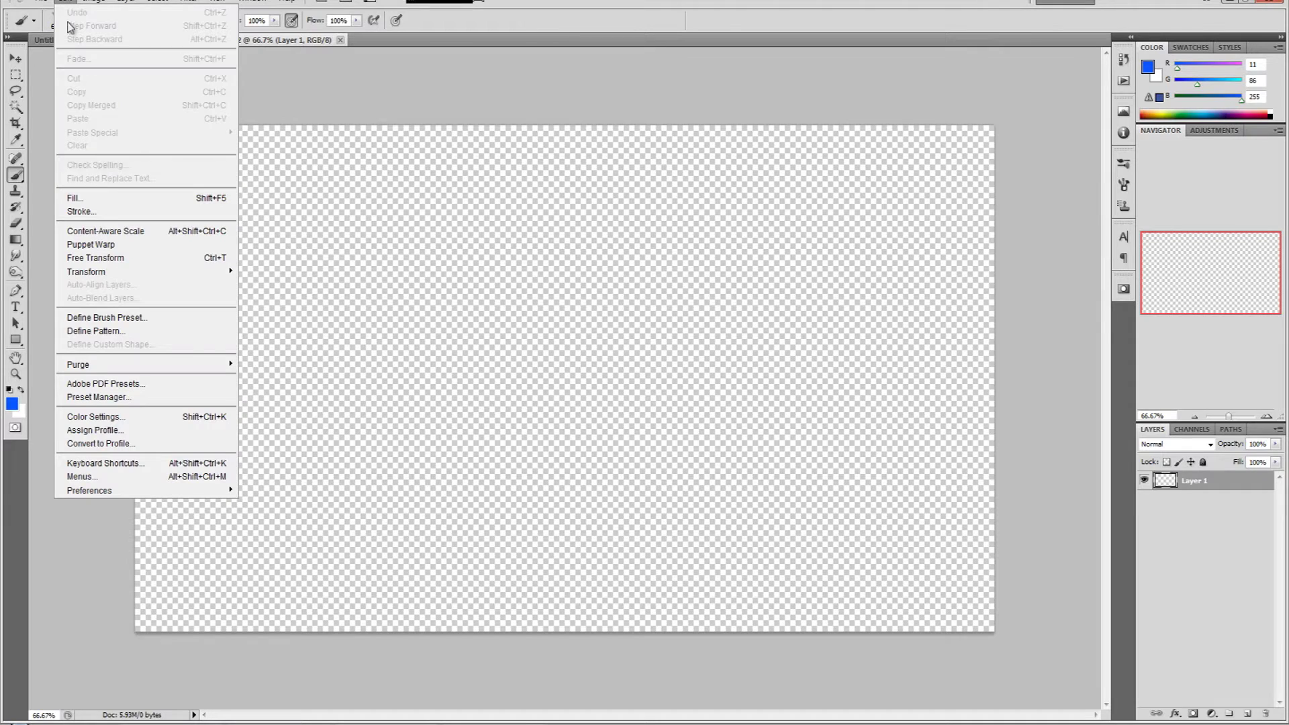
pyautogui.click(96, 194)
pyautogui.click(715, 214)
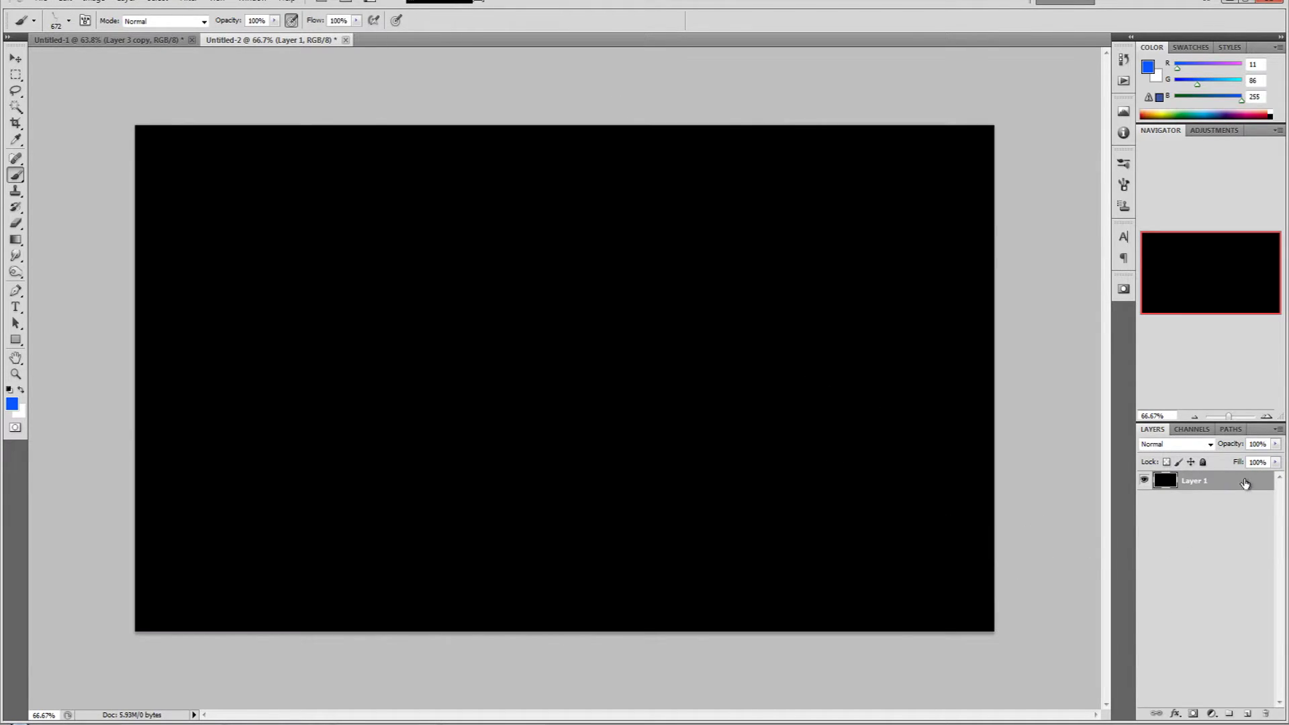
pyautogui.doubleClick(1246, 483)
# Enable Gradient Overlay on Layer 1, starting from the Foreground to Background preset
pyautogui.click(755, 414)
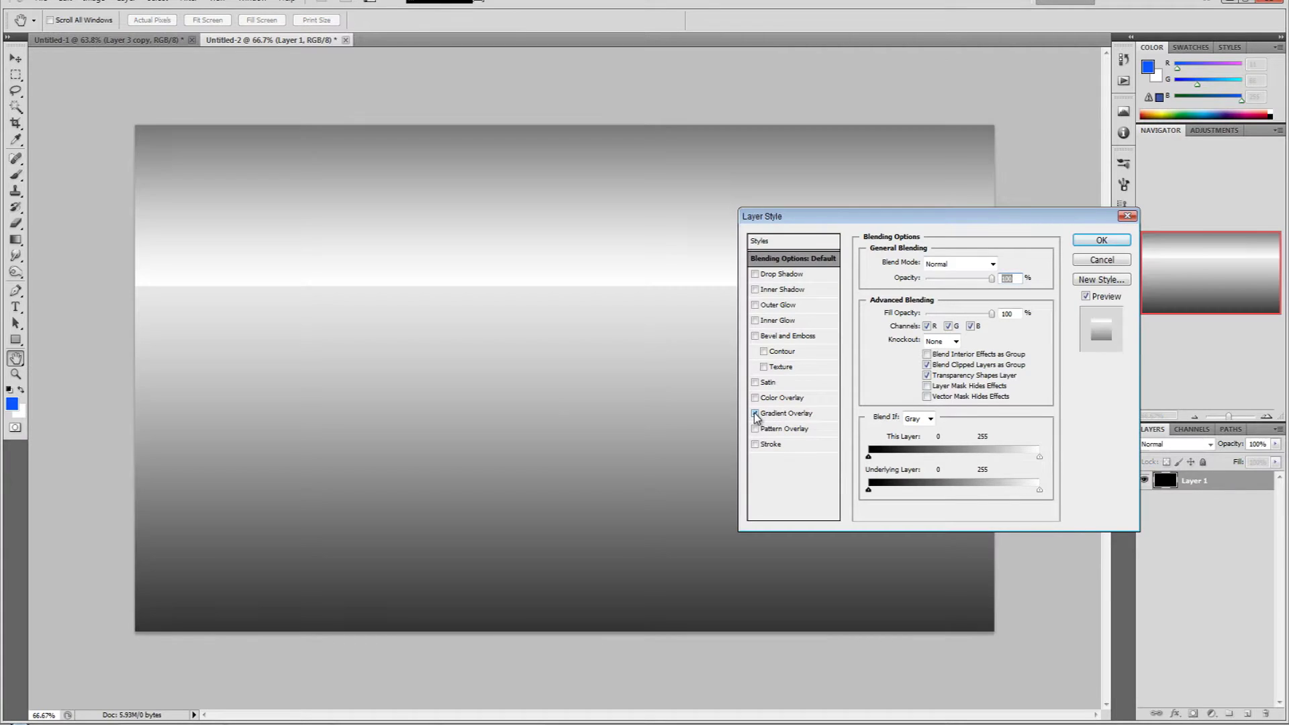
pyautogui.click(791, 413)
pyautogui.click(964, 294)
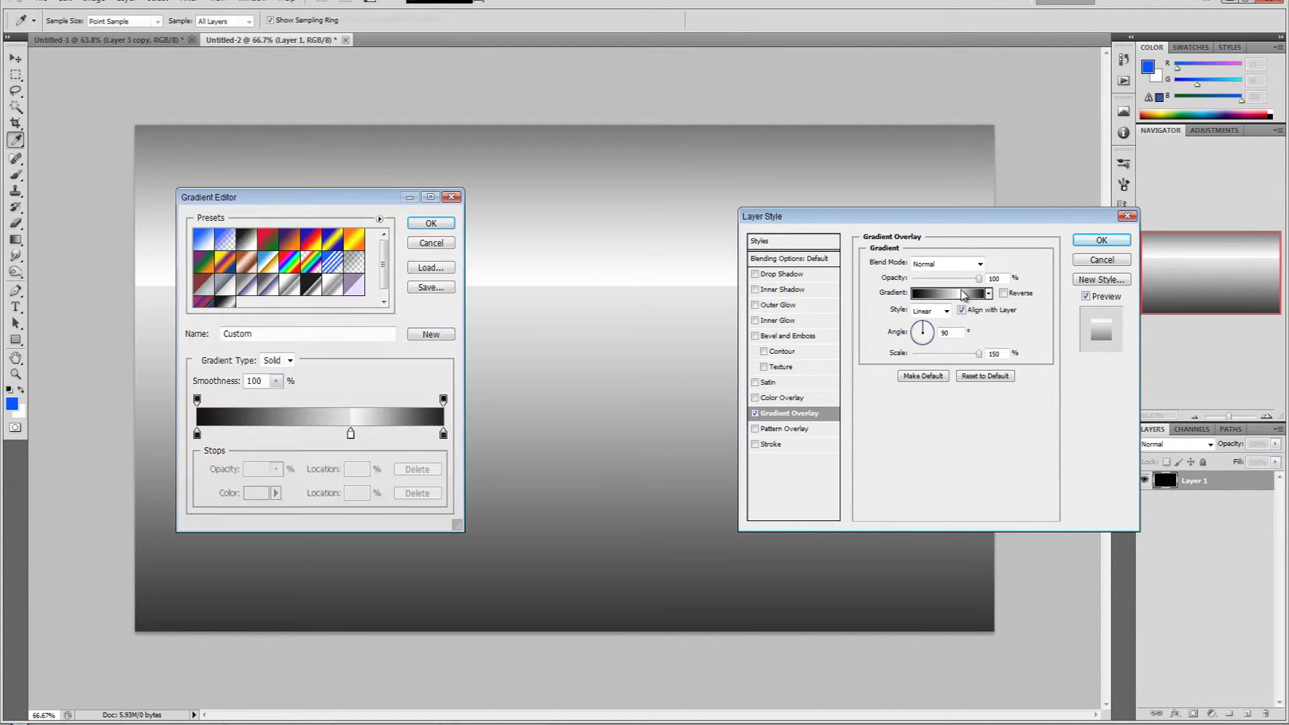
pyautogui.click(203, 240)
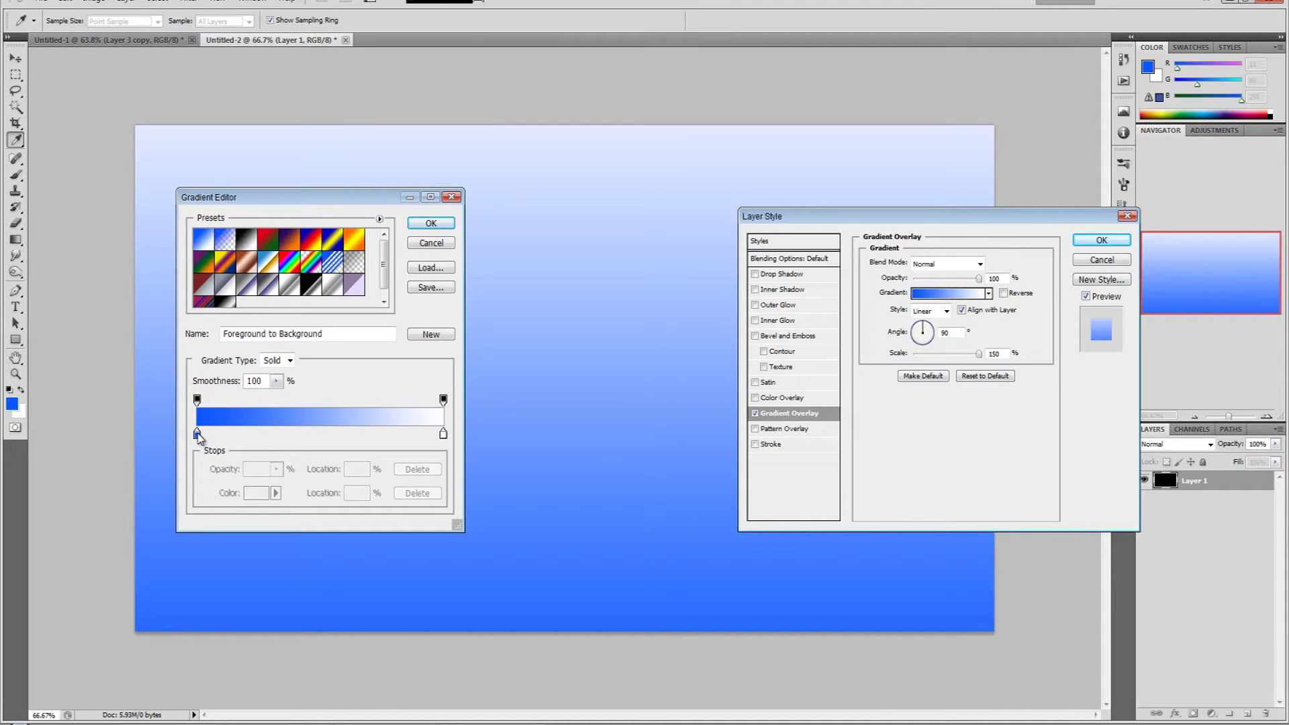
# Set the gradient stops to neutral dark grey on the left and black on the right
pyautogui.click(197, 435)
pyautogui.click(255, 493)
pyautogui.click(468, 663)
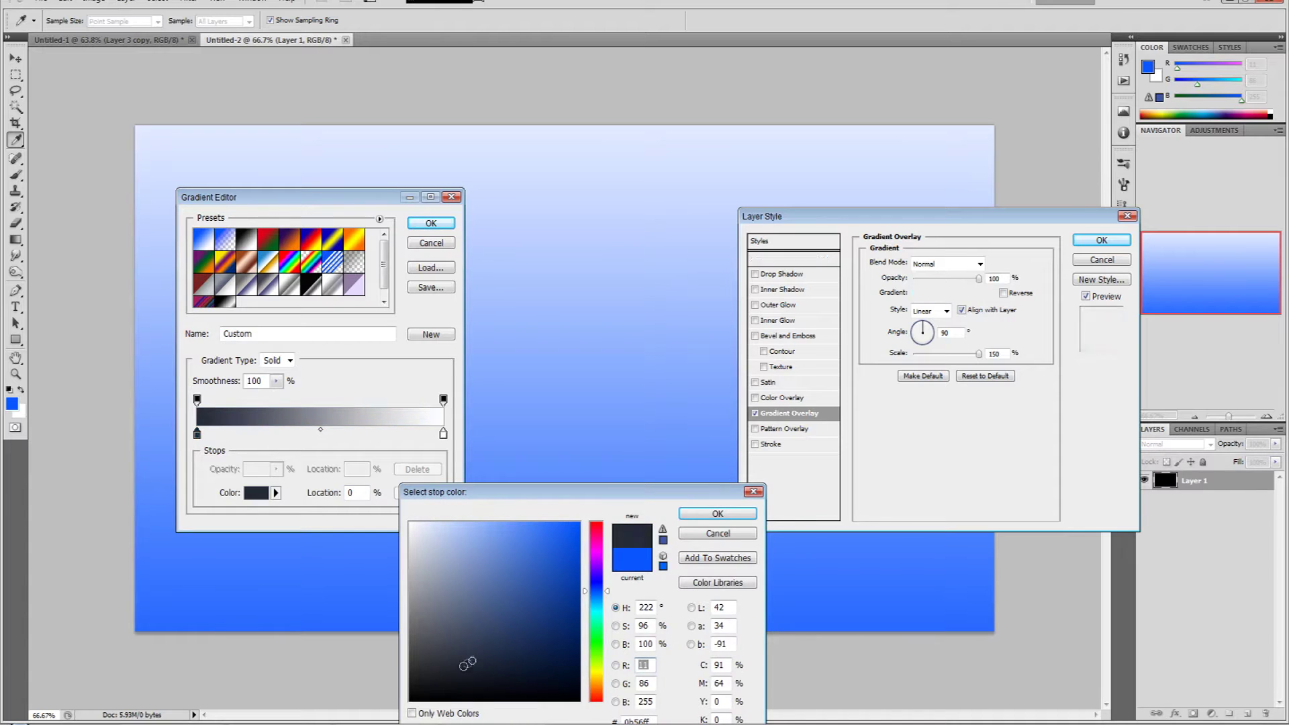
pyautogui.moveTo(468, 663); pyautogui.dragTo(375, 678)
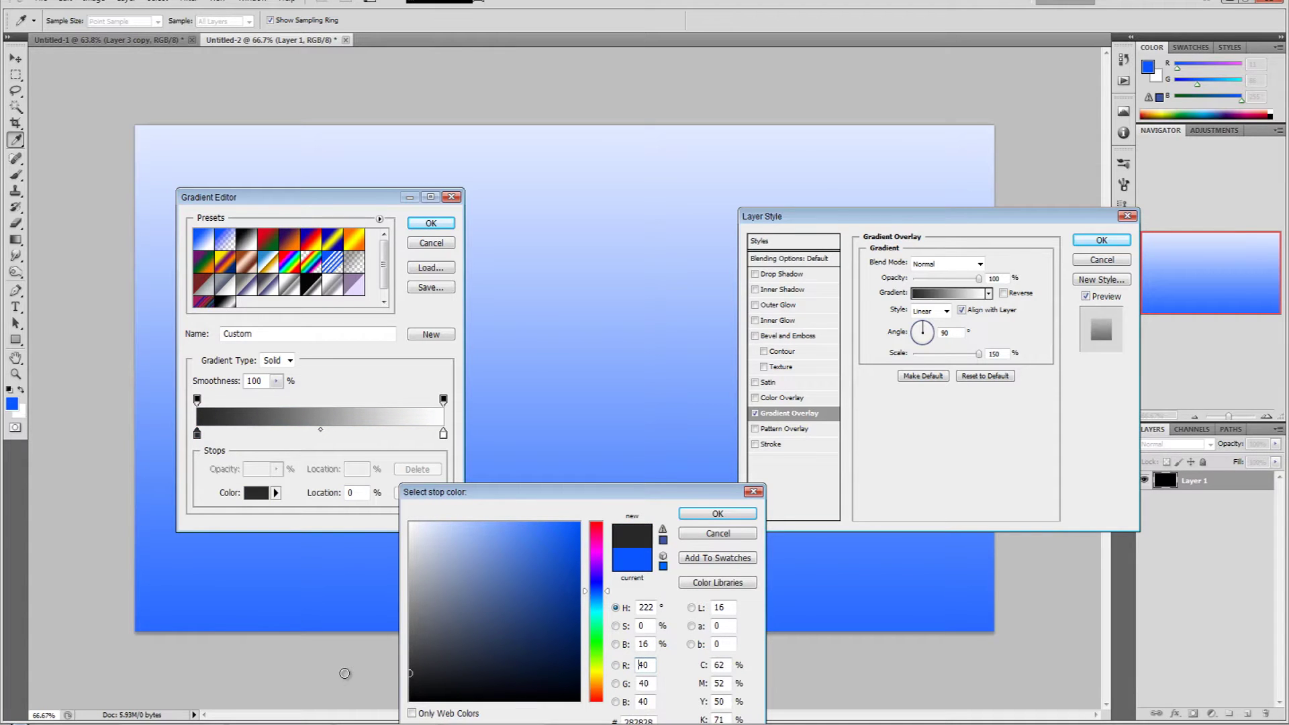
pyautogui.click(718, 513)
pyautogui.doubleClick(443, 436)
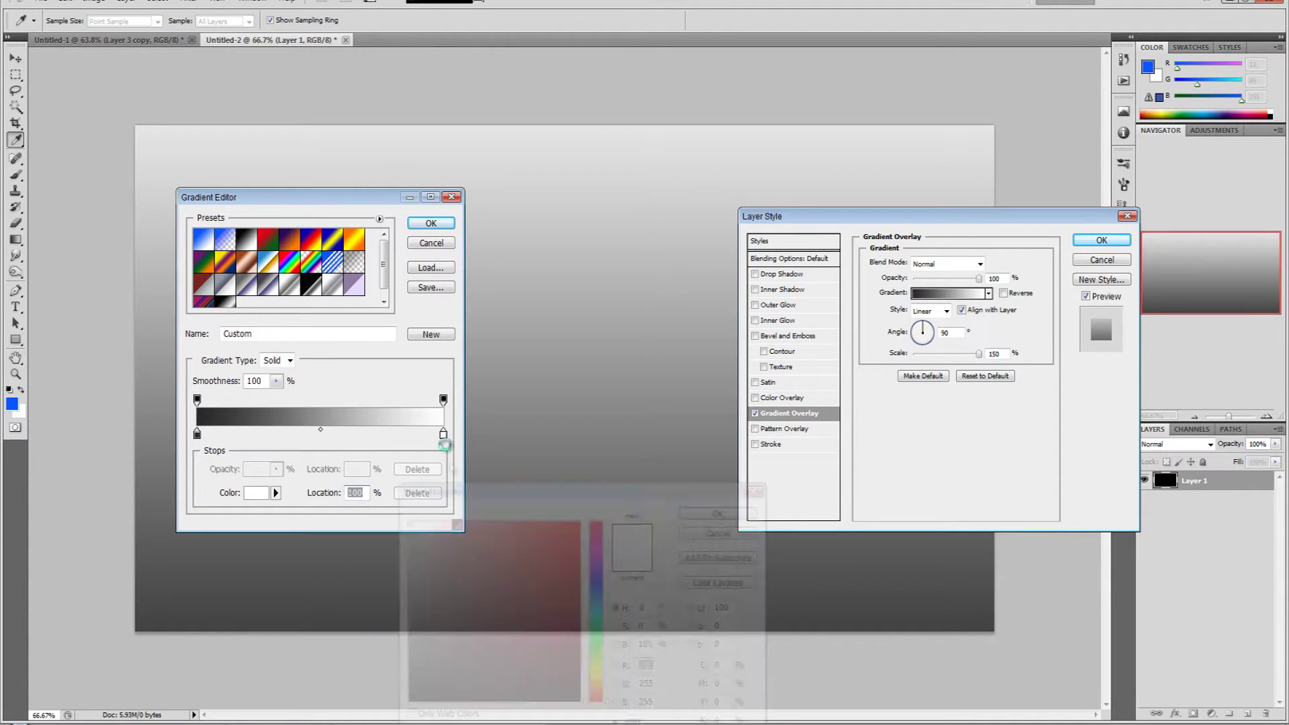
pyautogui.click(410, 700)
pyautogui.click(718, 514)
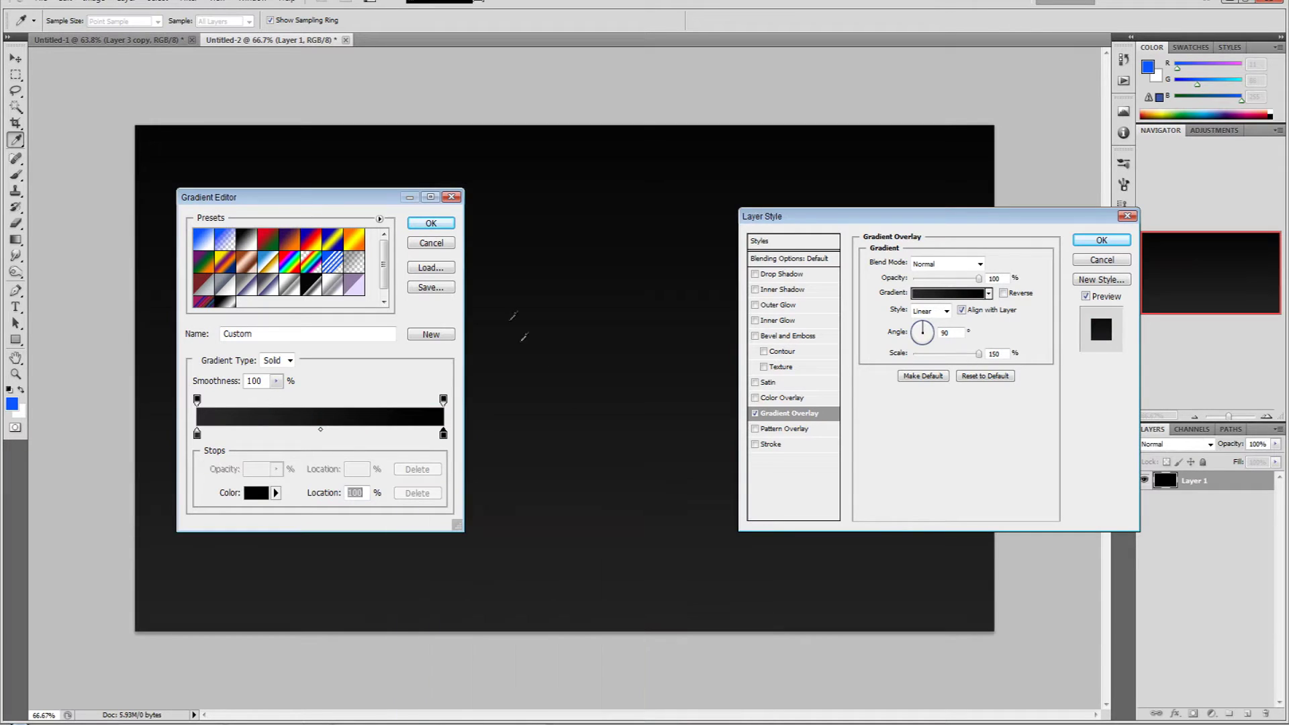
pyautogui.click(431, 223)
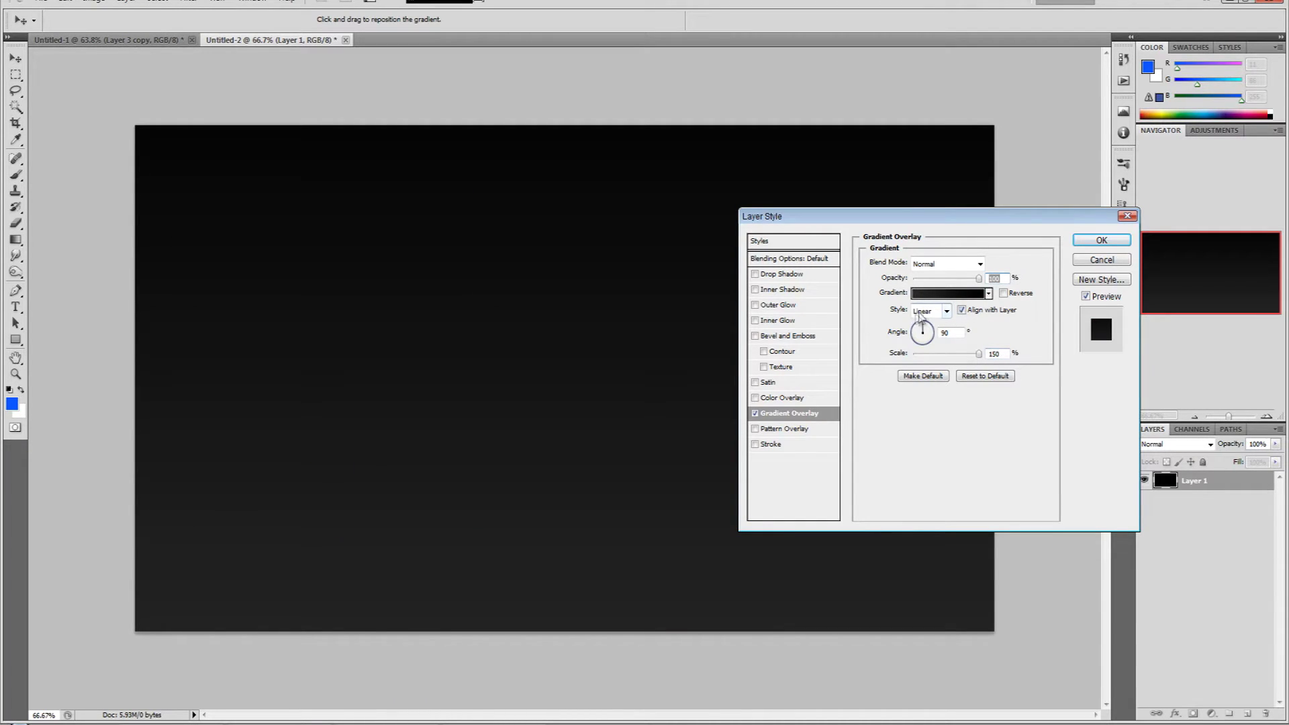
# Make the gradient Radial at 150% scale and apply the overlay
pyautogui.click(933, 311)
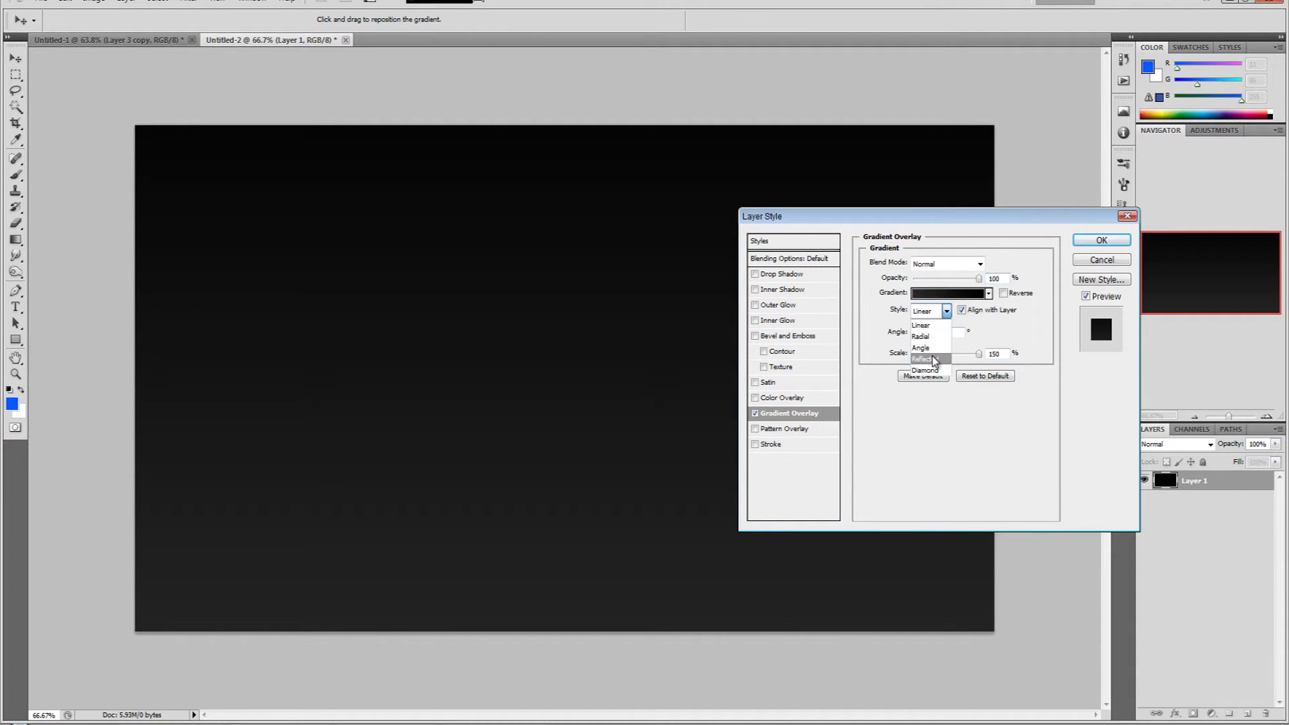
pyautogui.click(932, 334)
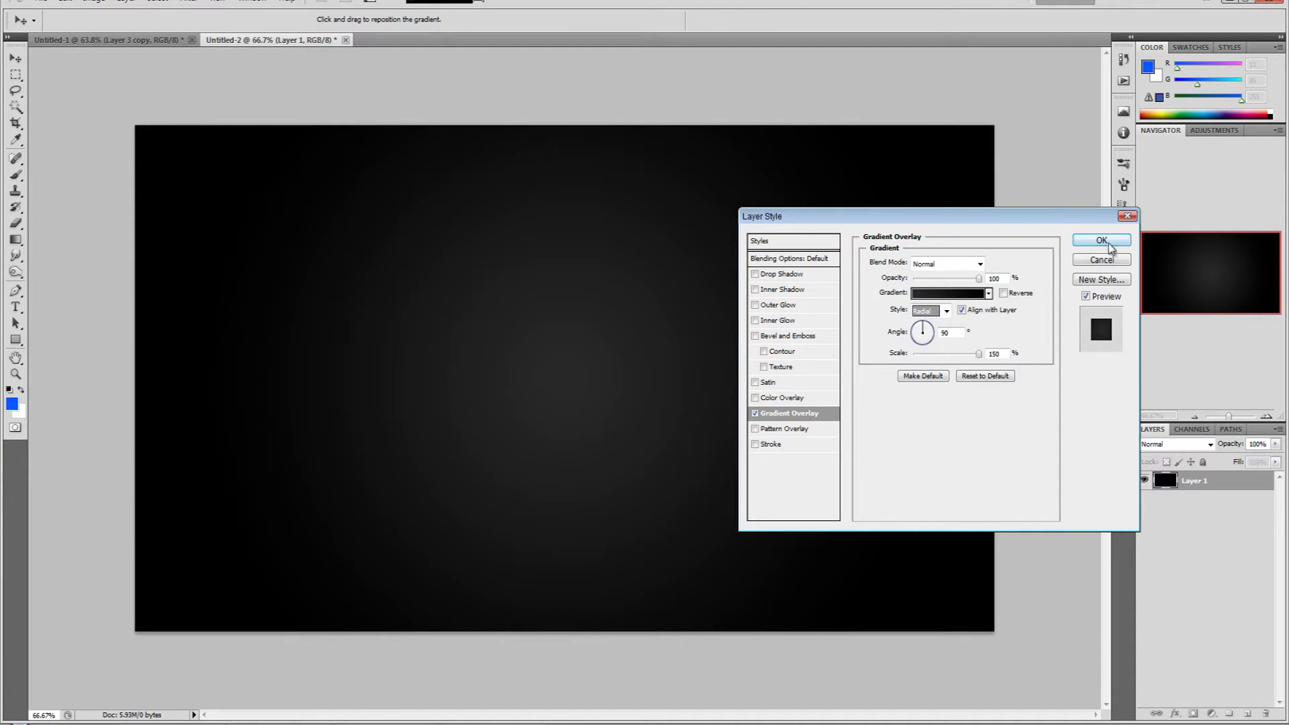
pyautogui.click(994, 354)
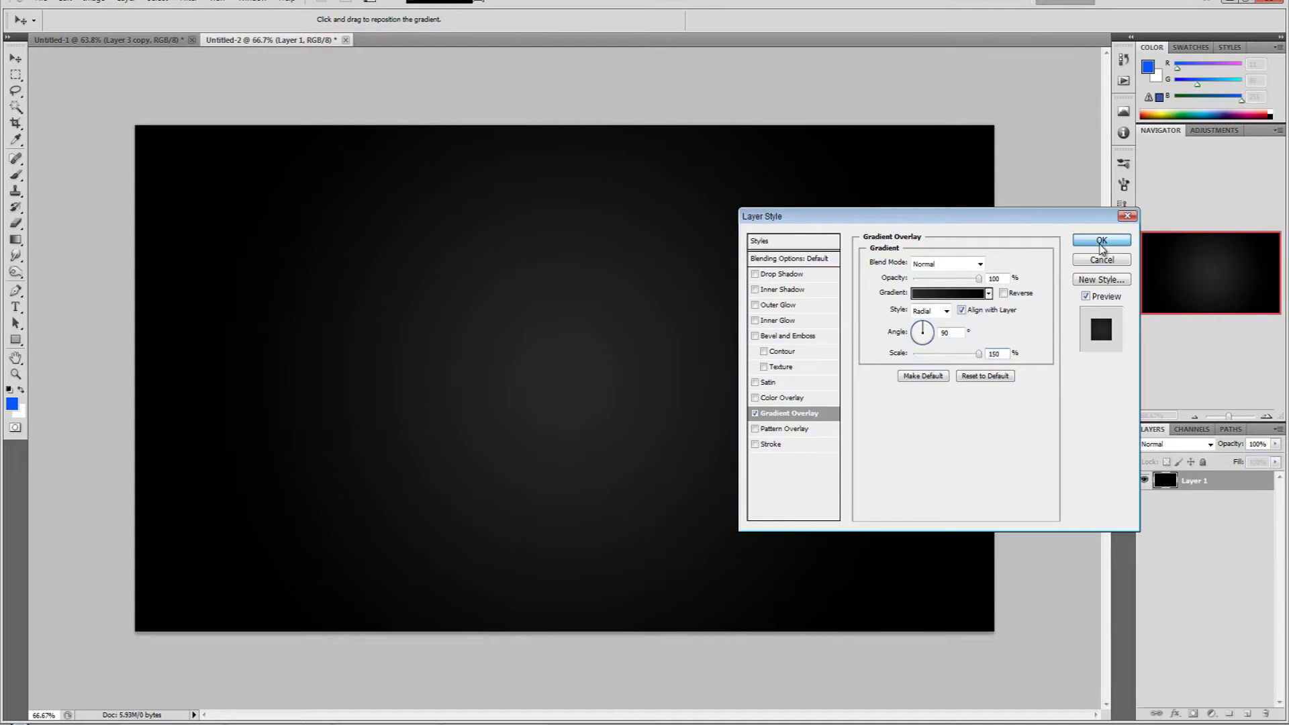
pyautogui.click(1101, 239)
pyautogui.press('b')
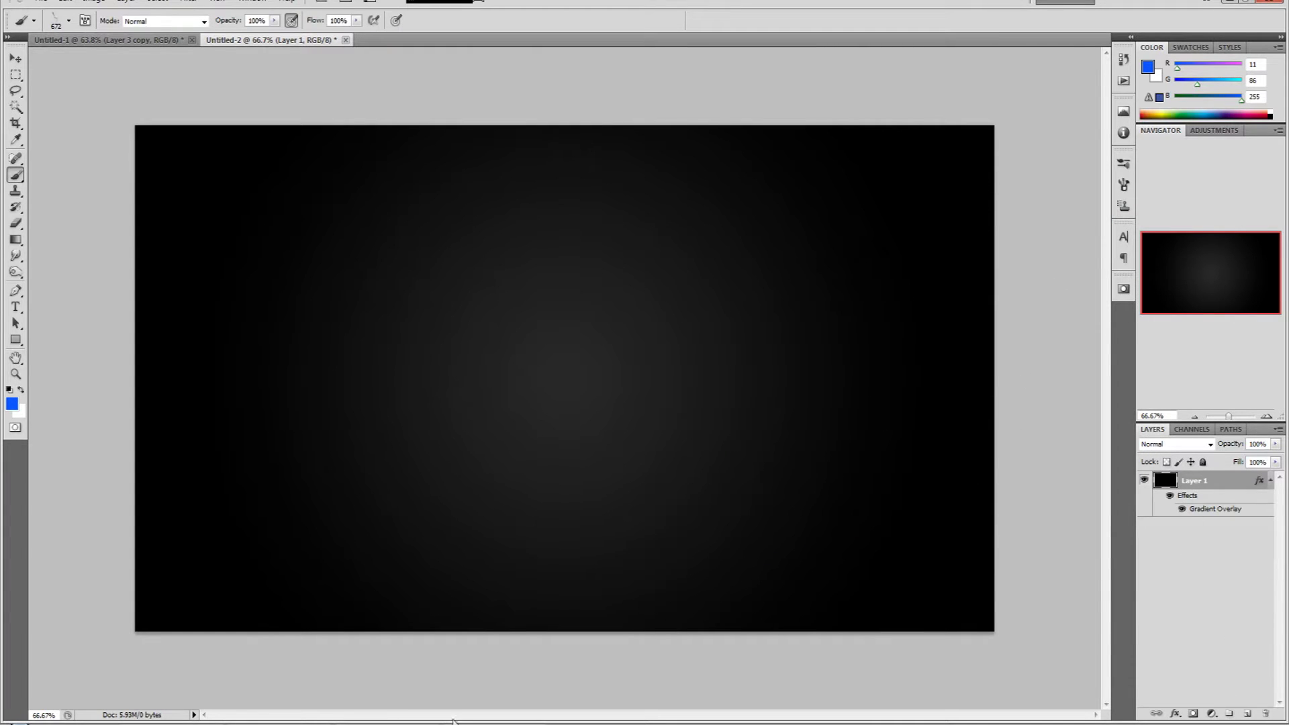
# Drag the RITUTORIALS render from the desktop onto the canvas, scale it to 117.1%, and centre it
pyautogui.press('super+d')
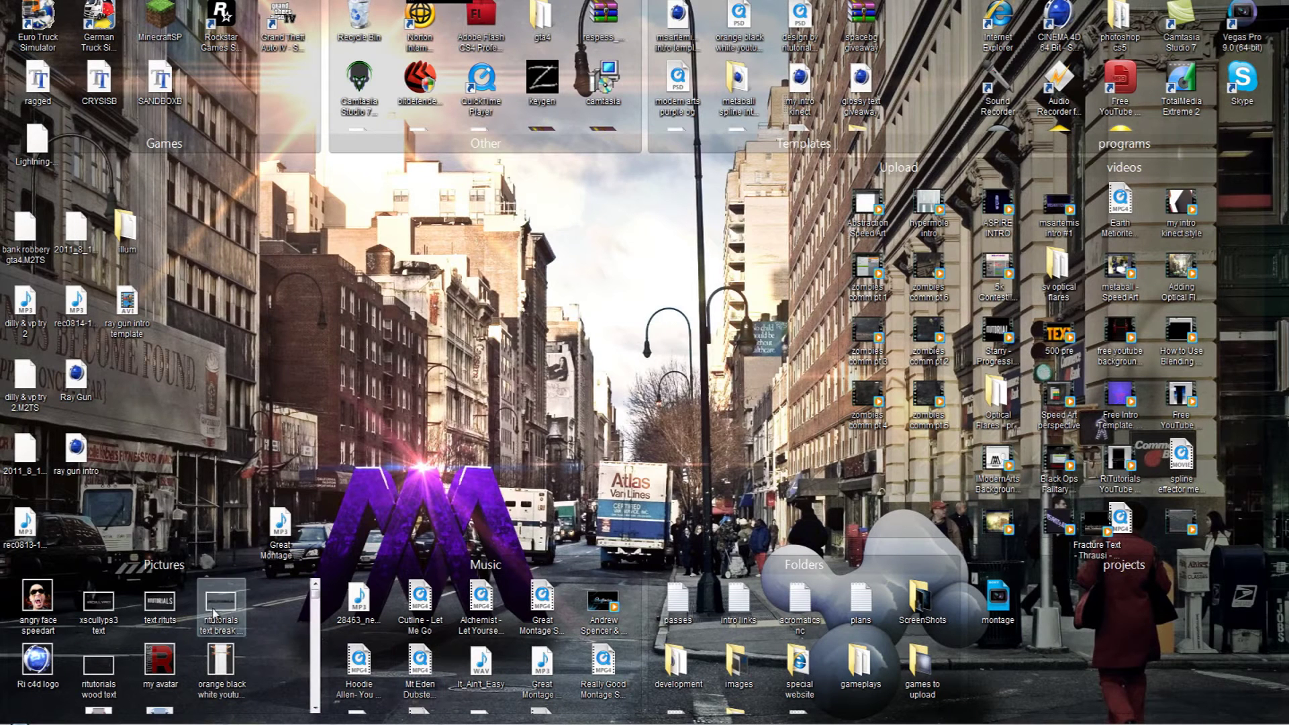
pyautogui.moveTo(222, 608); pyautogui.dragTo(587, 432)
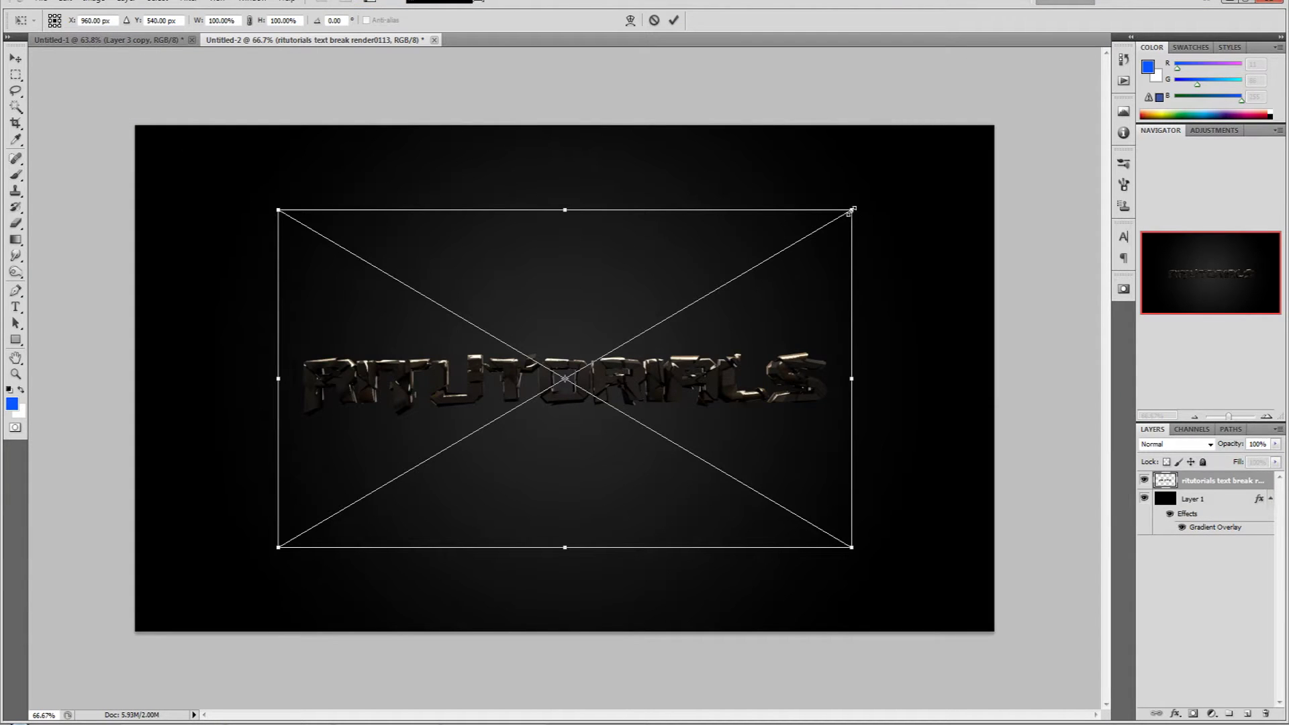
pyautogui.moveTo(860, 206); pyautogui.dragTo(951, 151)
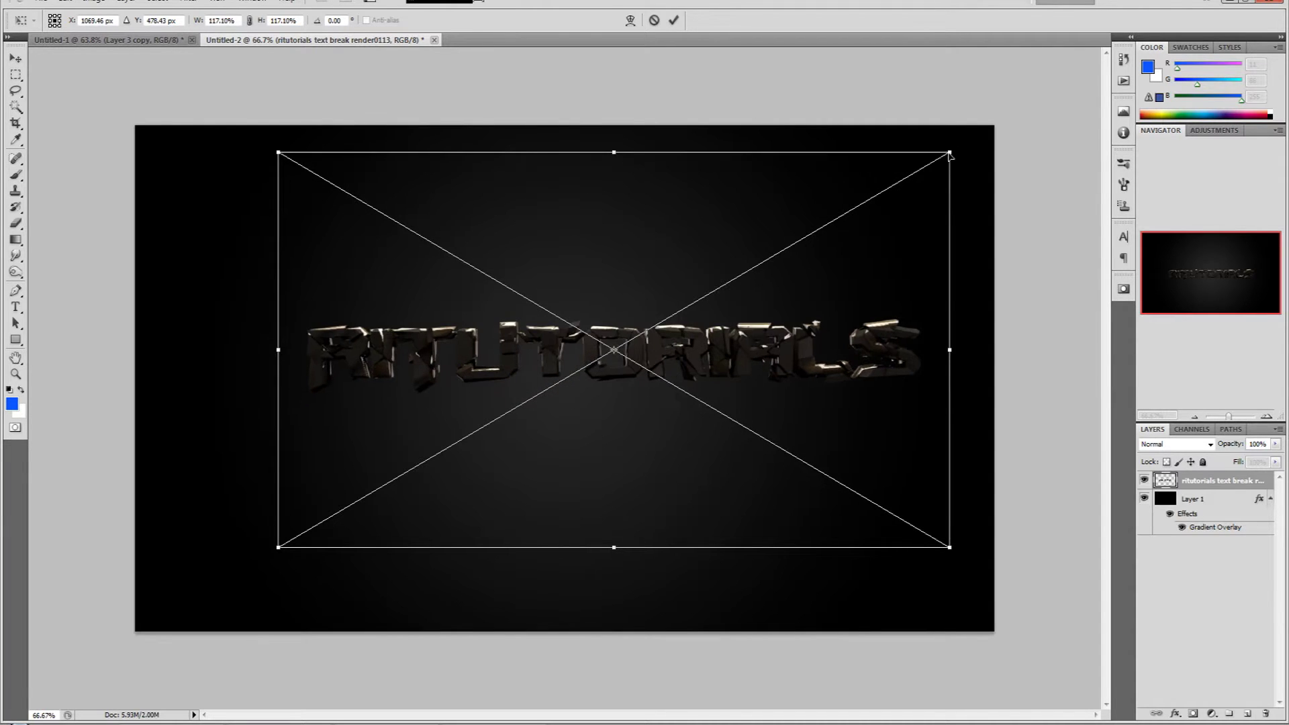
pyautogui.moveTo(849, 321); pyautogui.dragTo(804, 365)
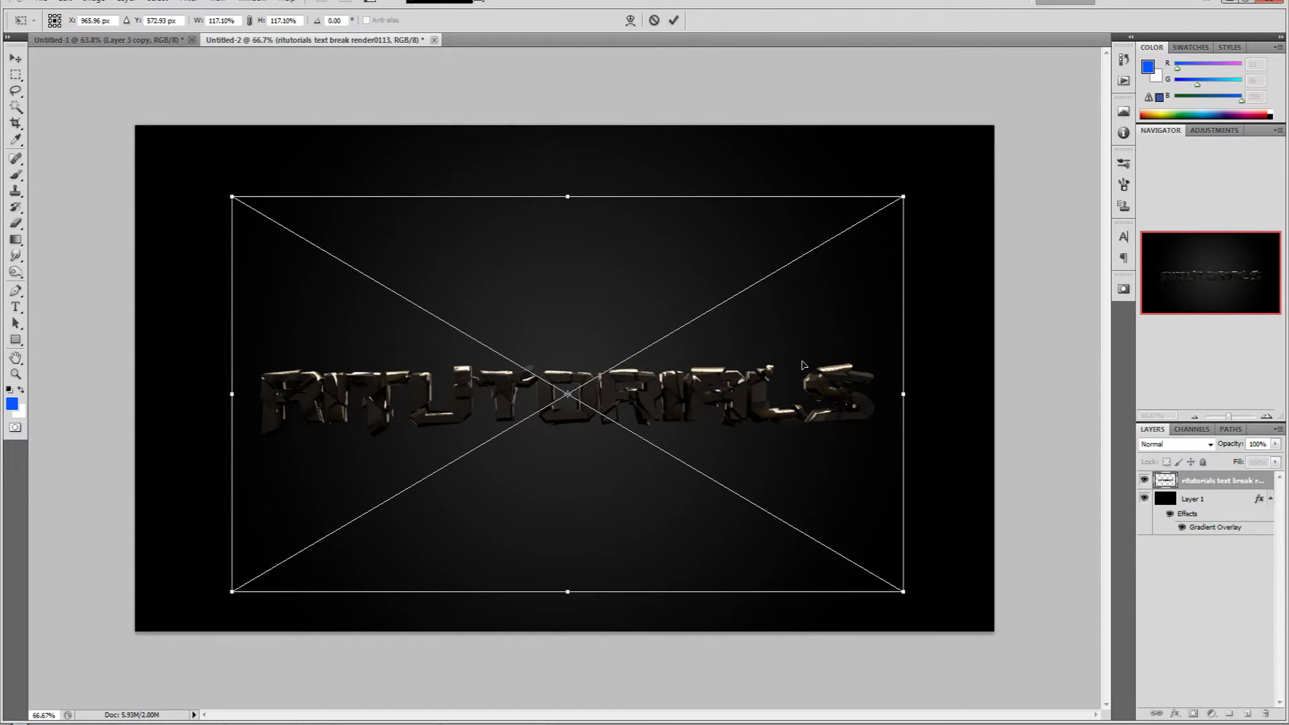
pyautogui.press('b')
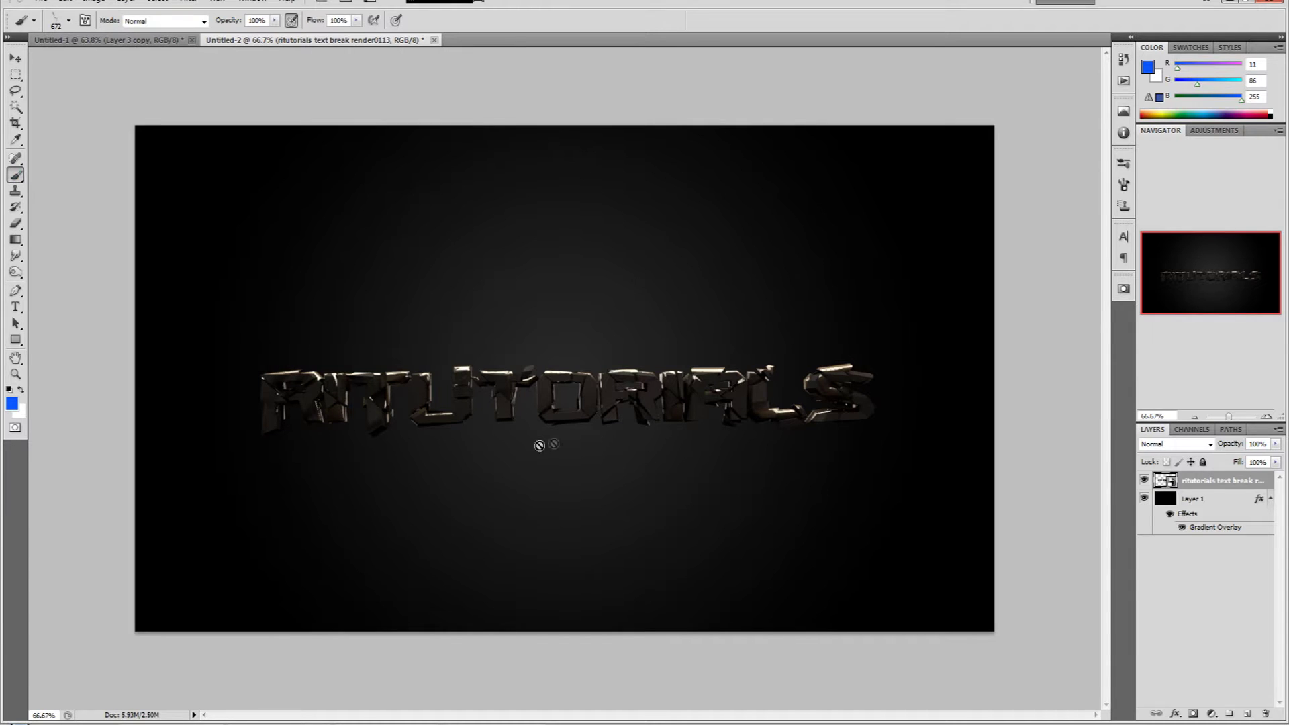
# Rasterize the text layer, add an empty Layer 2 on top, and set foreground to blue (R11 G86 B255)
pyautogui.click(569, 409)
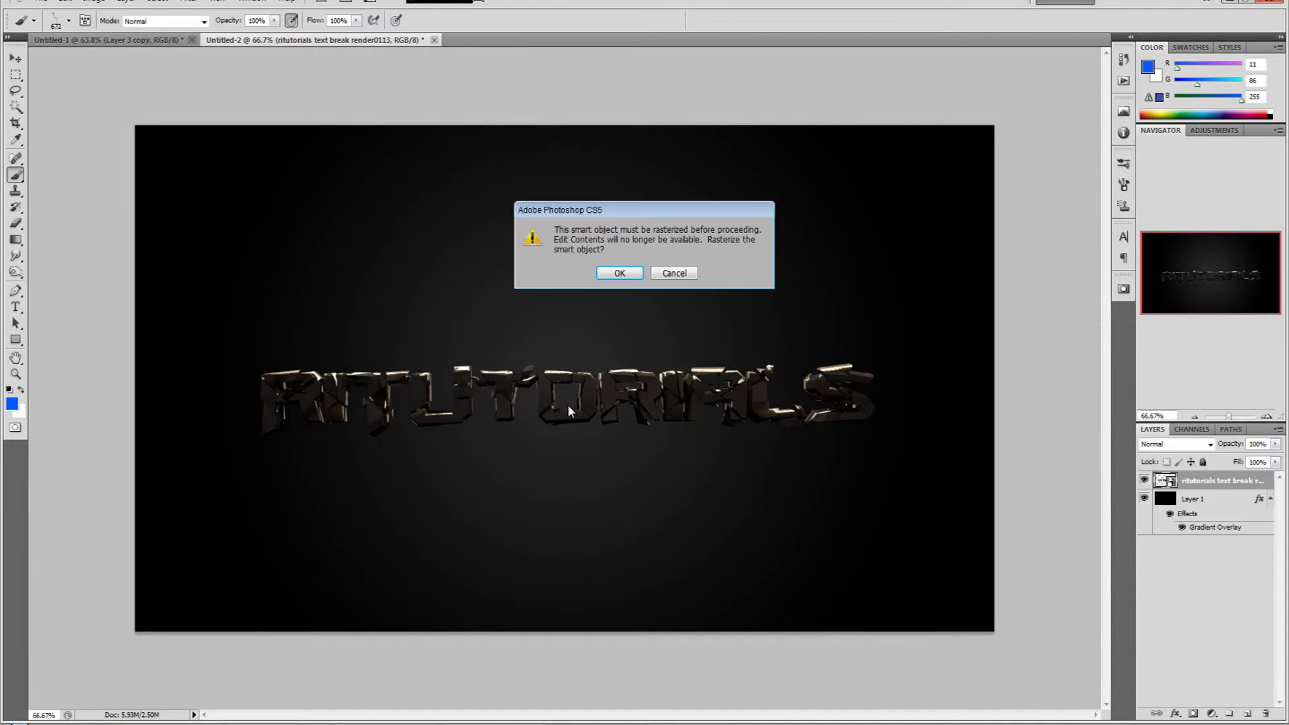
pyautogui.click(619, 274)
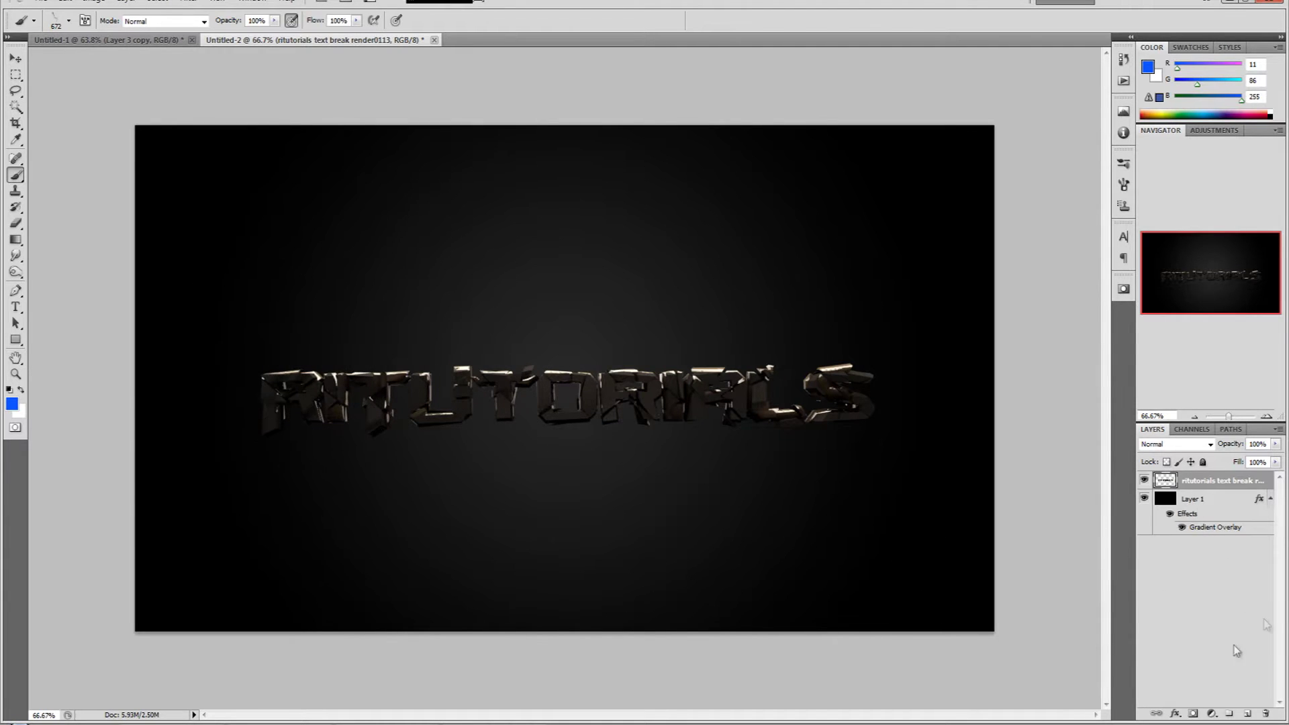
pyautogui.click(1247, 716)
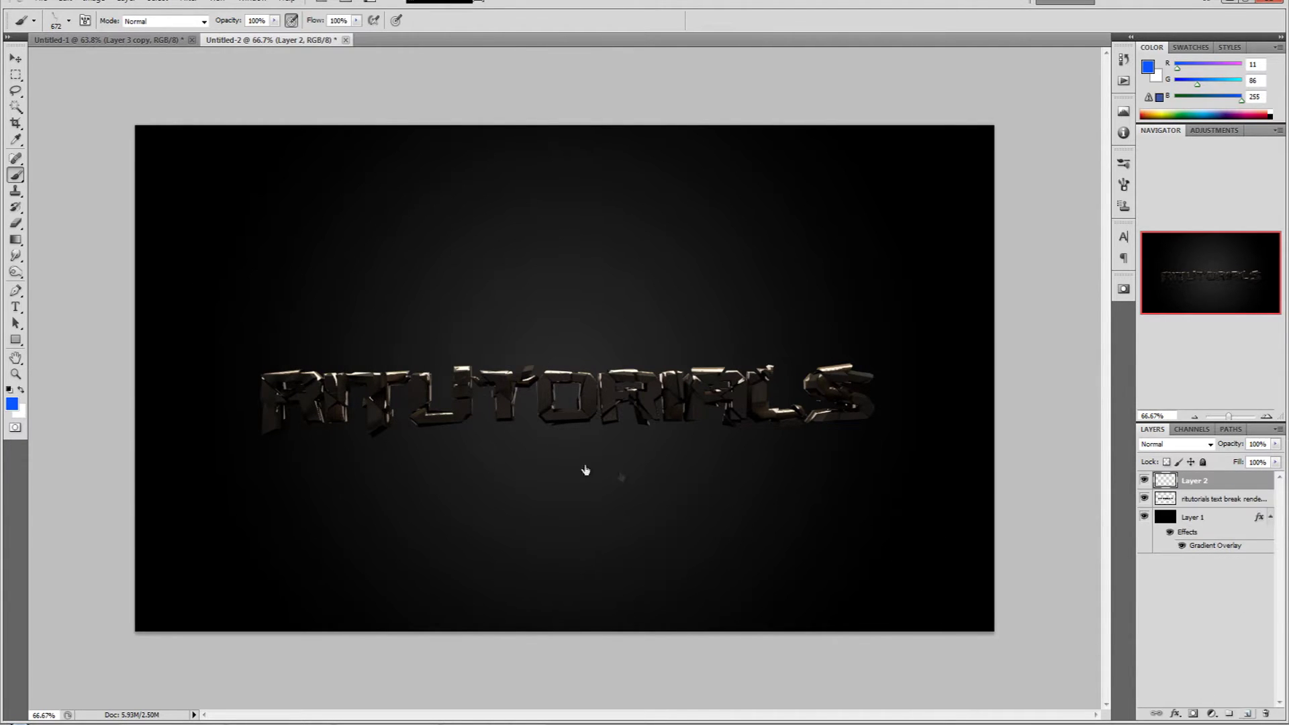
pyautogui.click(12, 404)
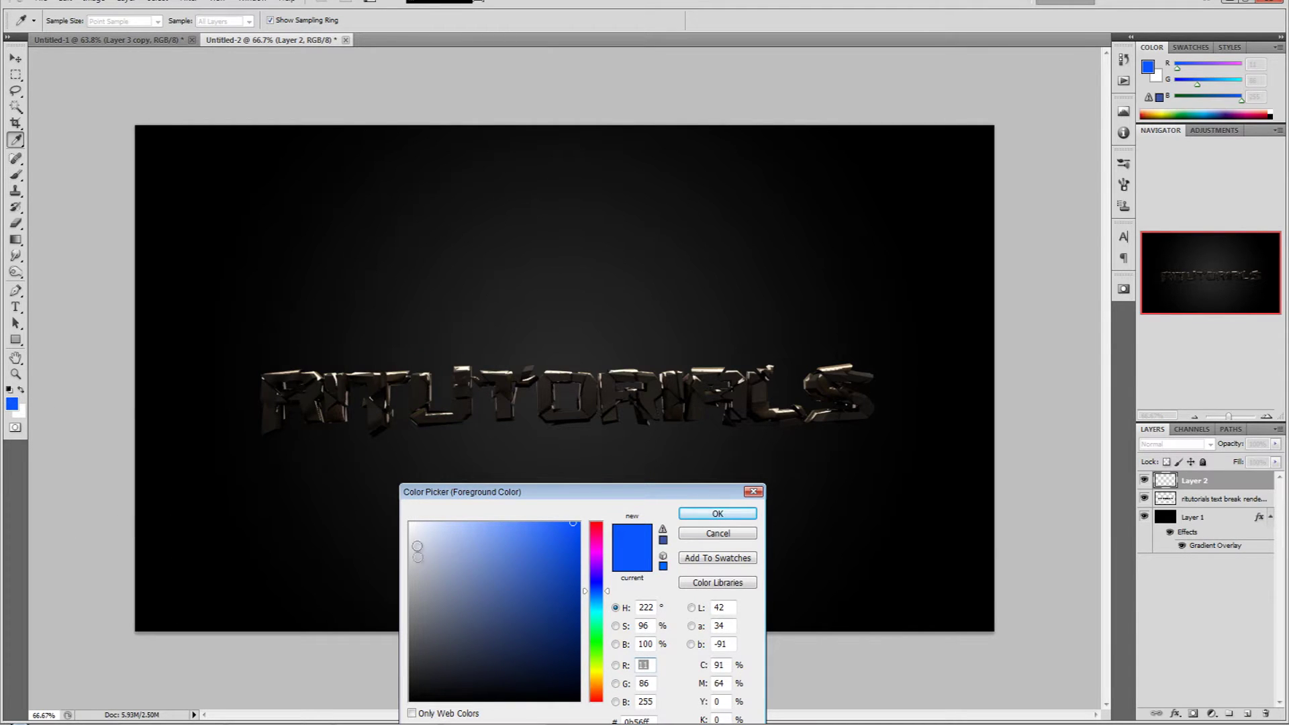
pyautogui.click(704, 514)
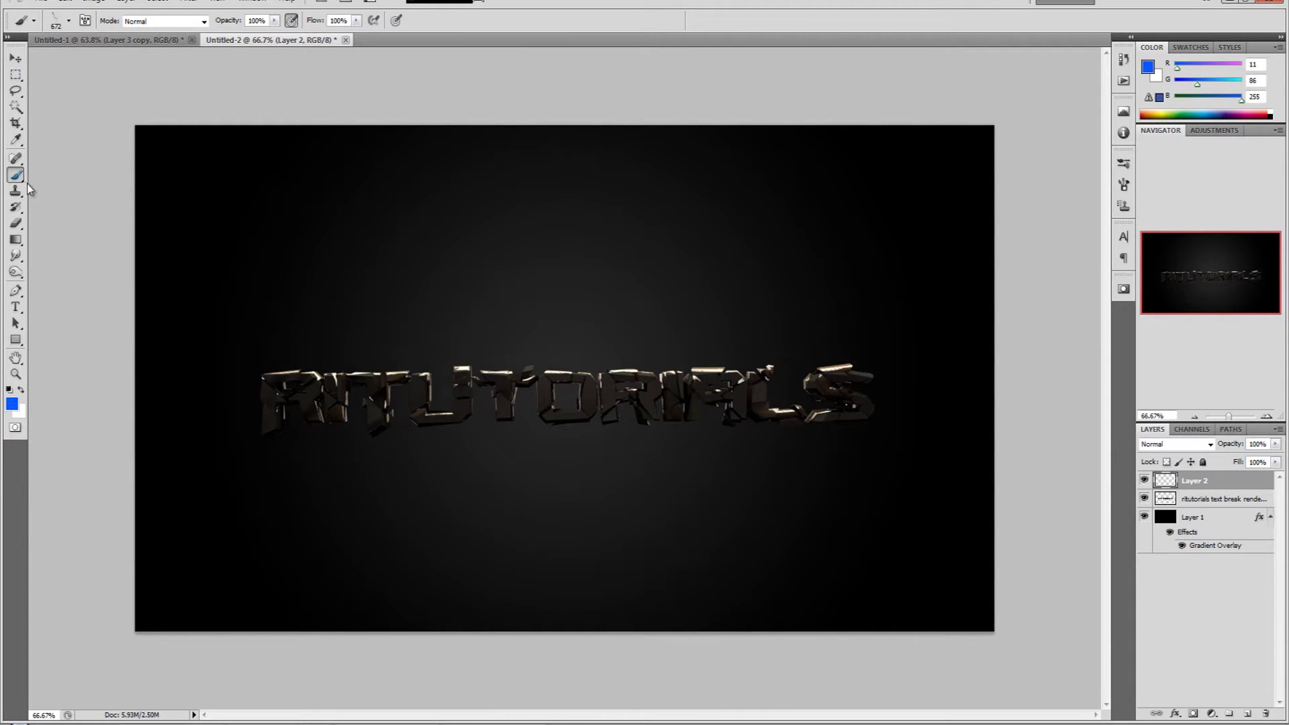
# Choose the lightning brush tip and stamp one blue bolt over RITUTORIALS' left letters
pyautogui.click(69, 22)
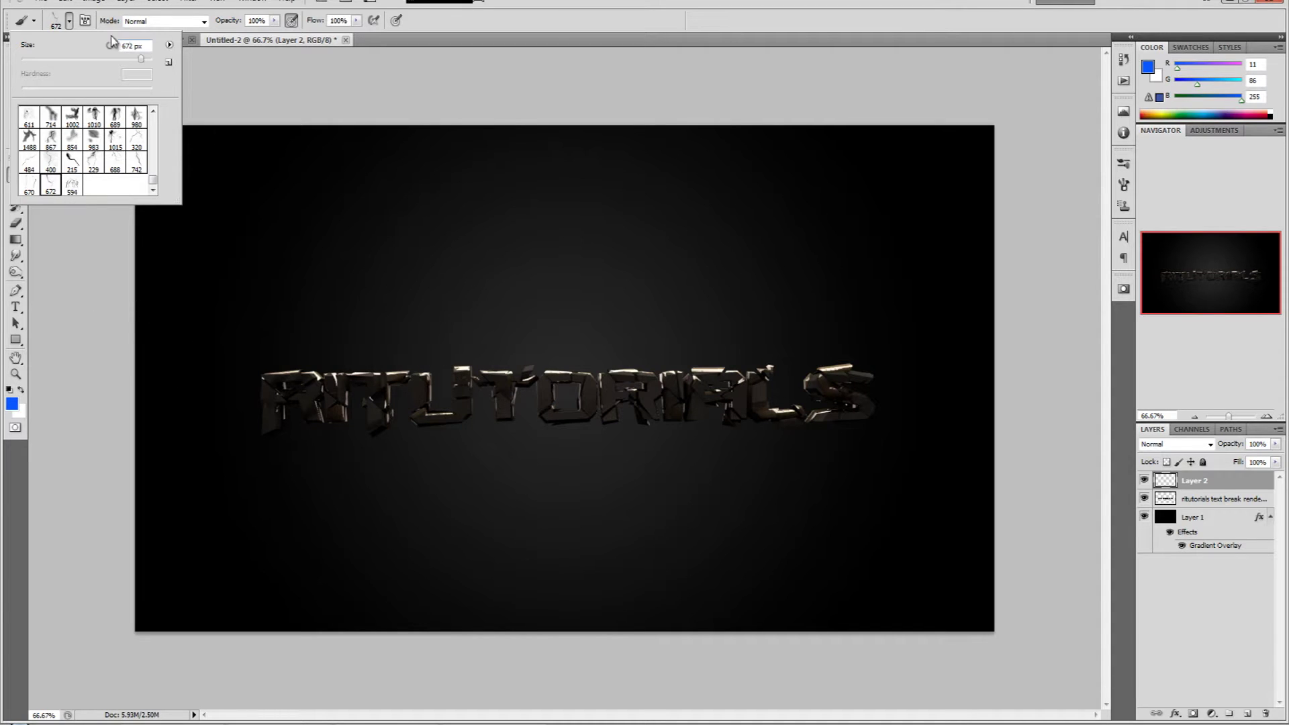
pyautogui.click(73, 25)
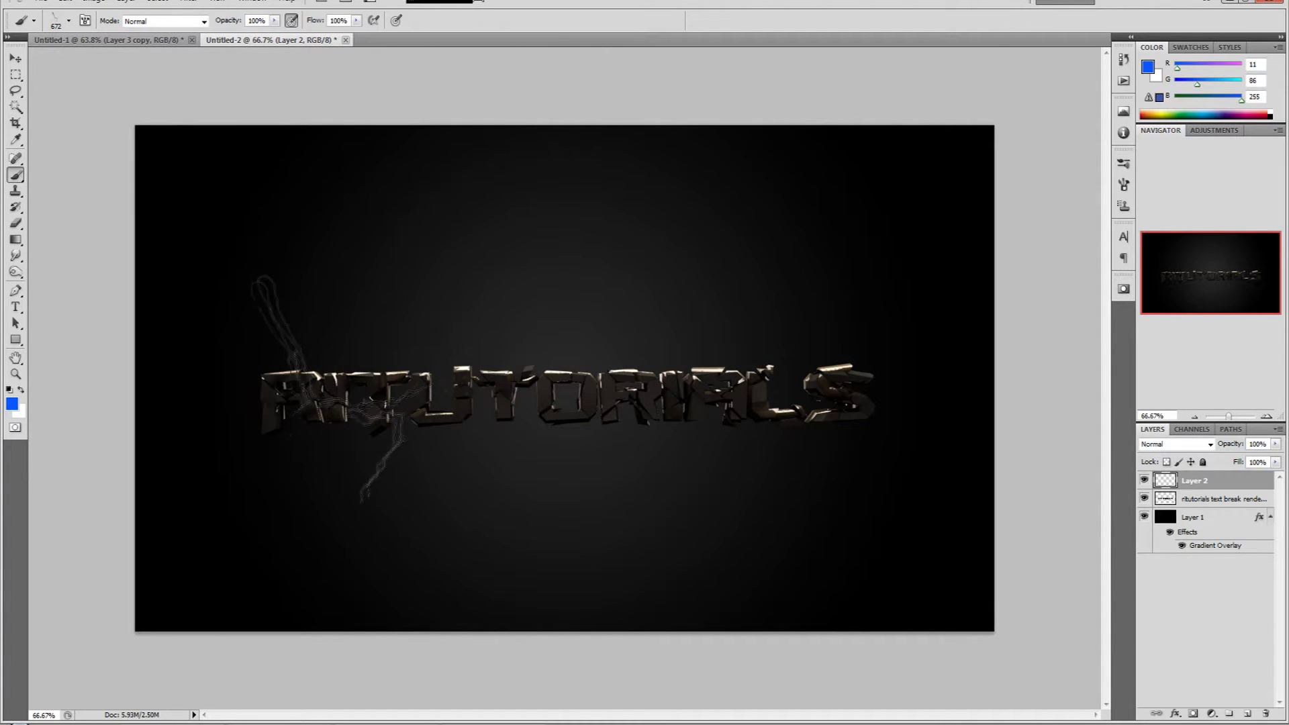
pyautogui.click(379, 389)
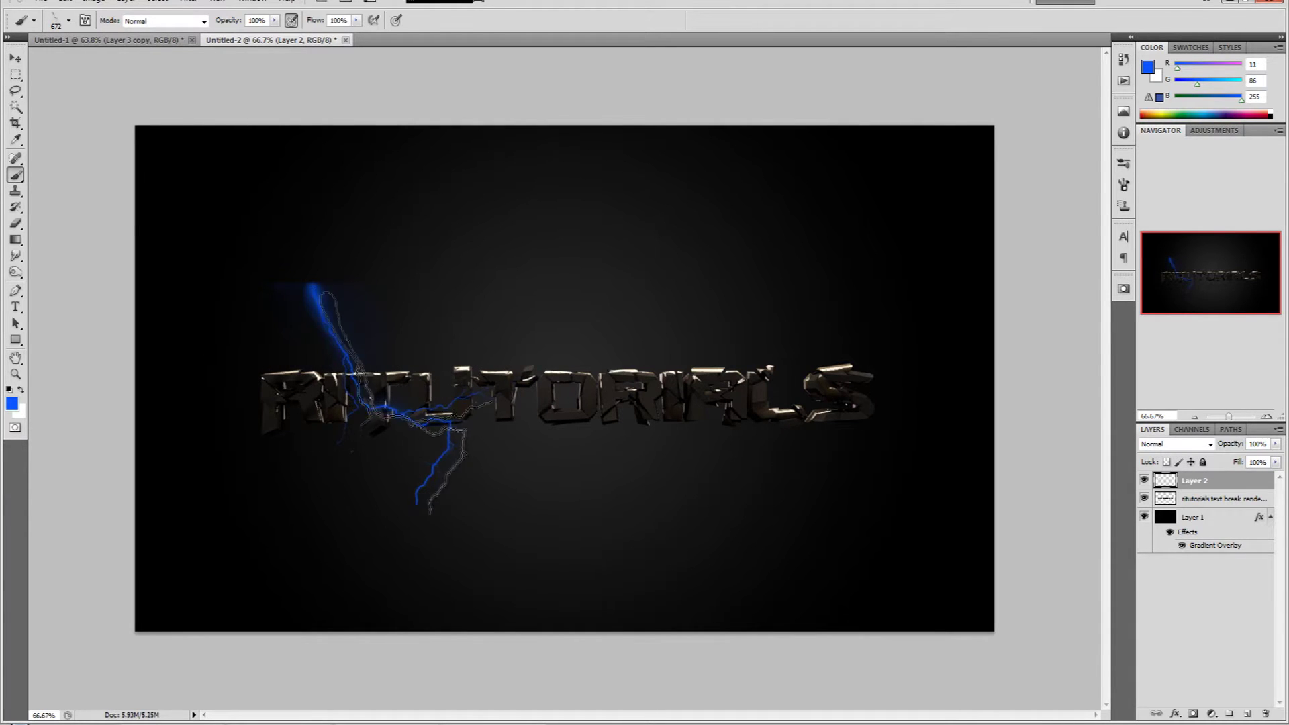
pyautogui.click(16, 58)
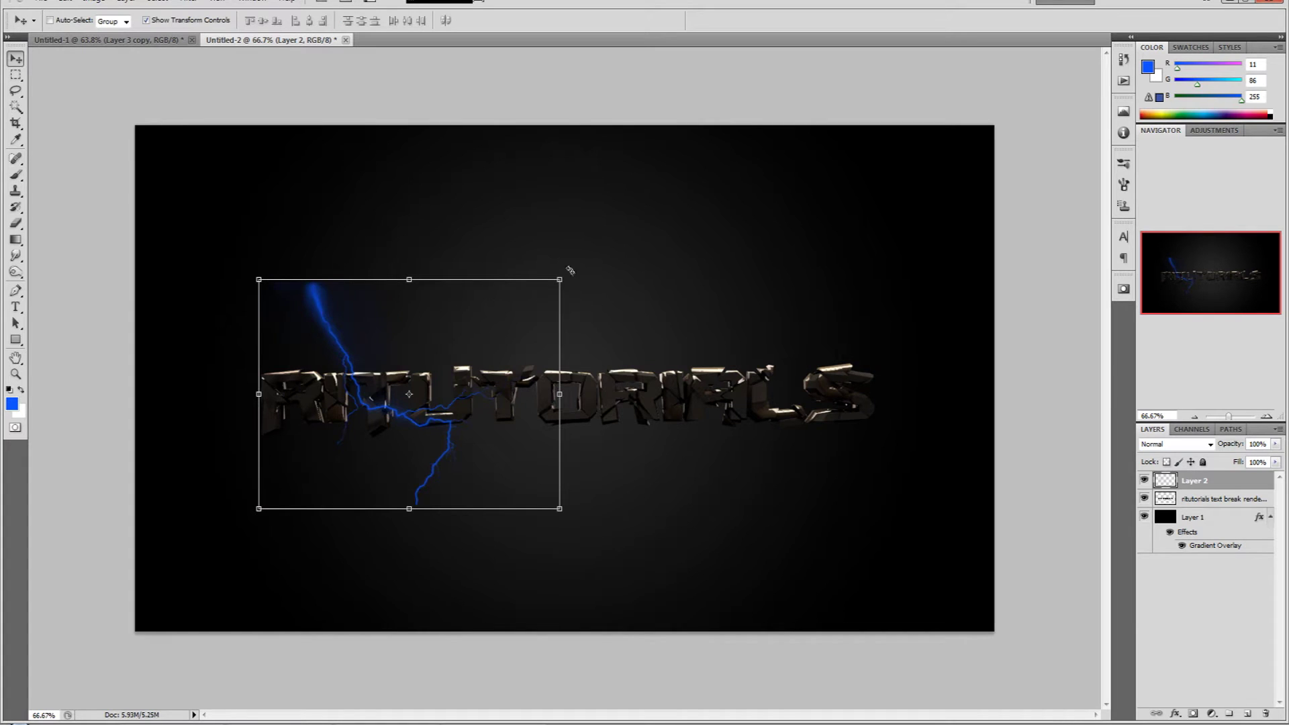
# Rotate the bolt about -60°, enlarge it to roughly 128%, and slide it in from the left edge
pyautogui.moveTo(569, 280); pyautogui.dragTo(398, 262)
pyautogui.moveTo(436, 466); pyautogui.dragTo(379, 436)
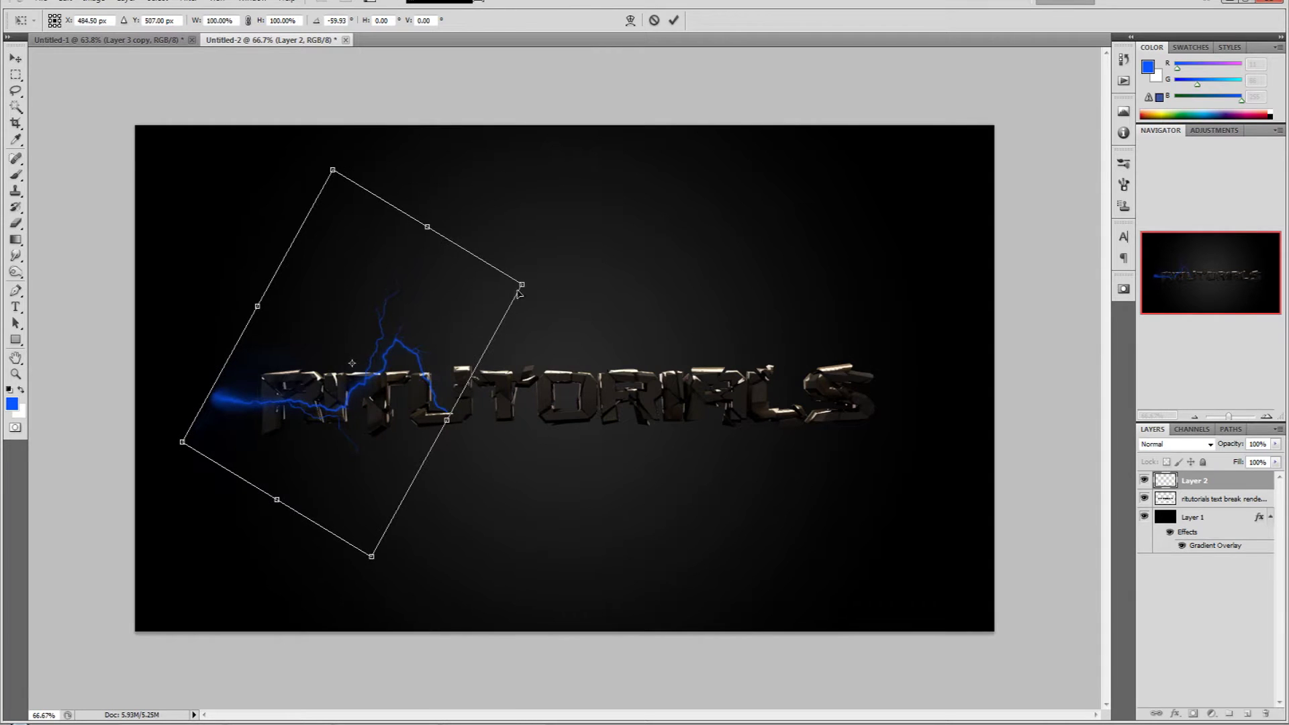
pyautogui.moveTo(522, 285); pyautogui.dragTo(614, 234)
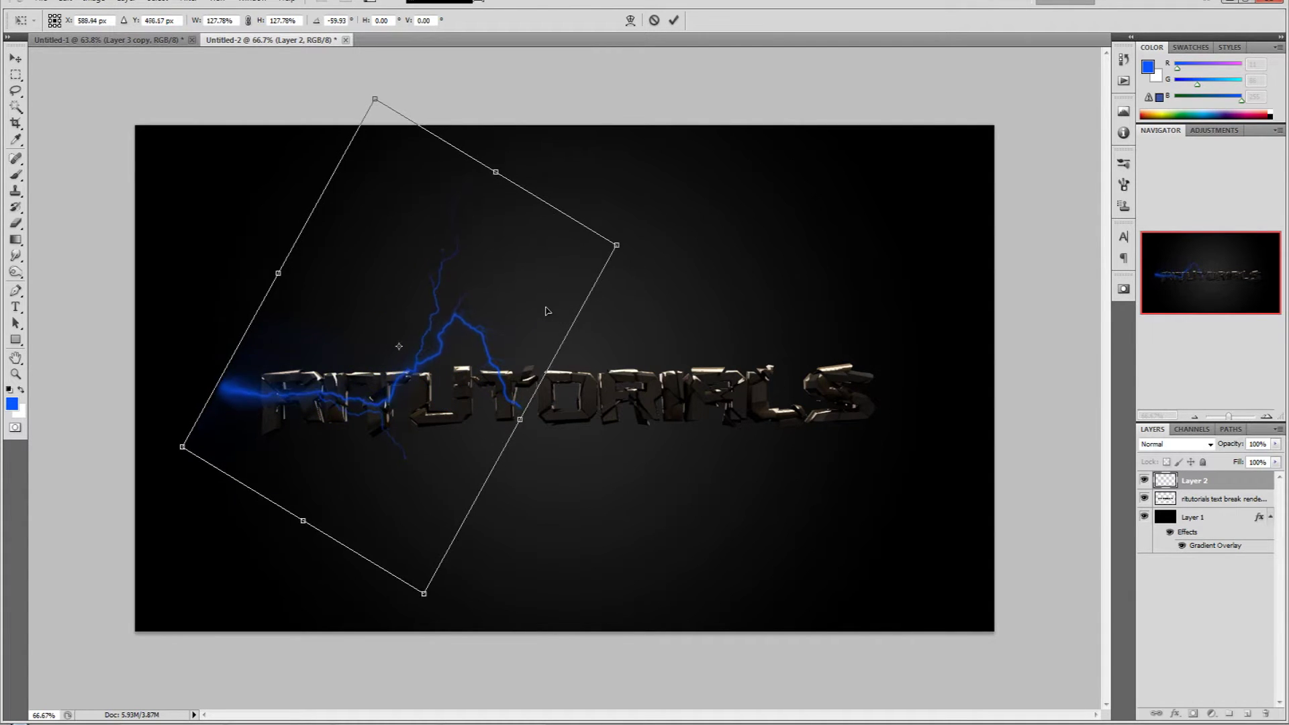
pyautogui.press('Return')
pyautogui.moveTo(481, 371); pyautogui.dragTo(401, 382)
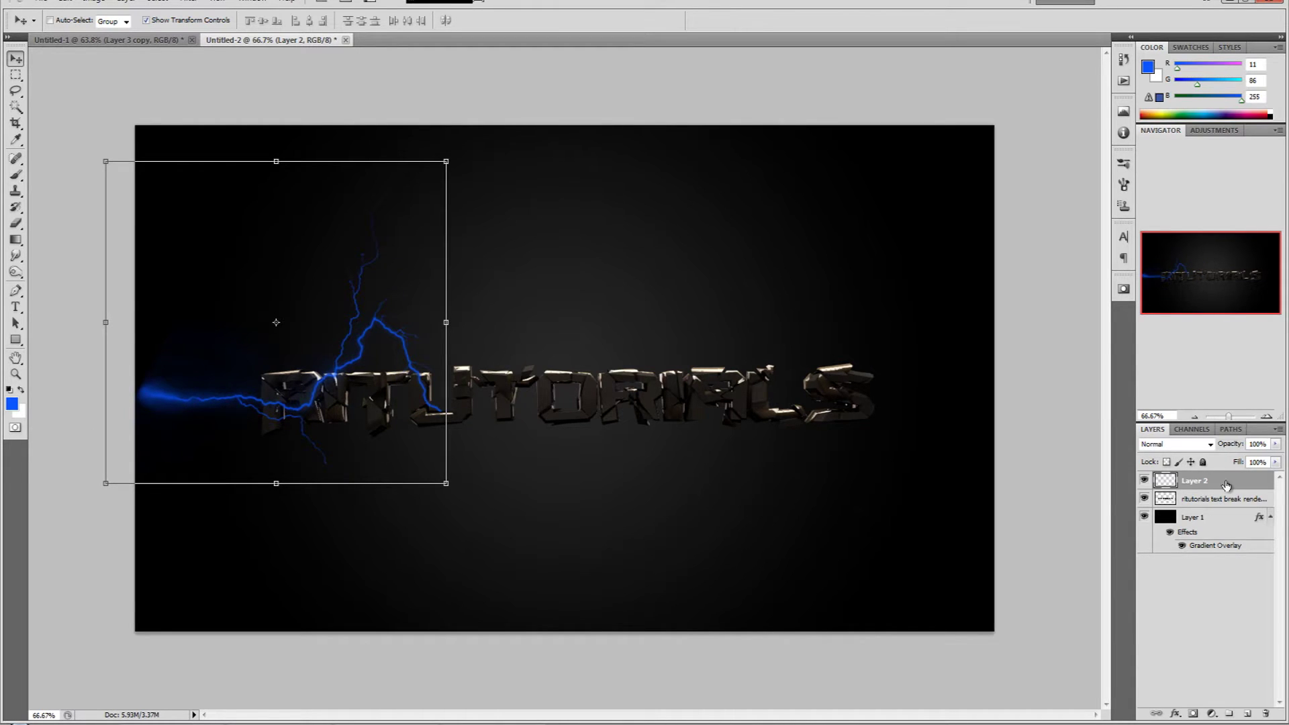
# Open Layer 2's layer style settings
pyautogui.doubleClick(1252, 485)
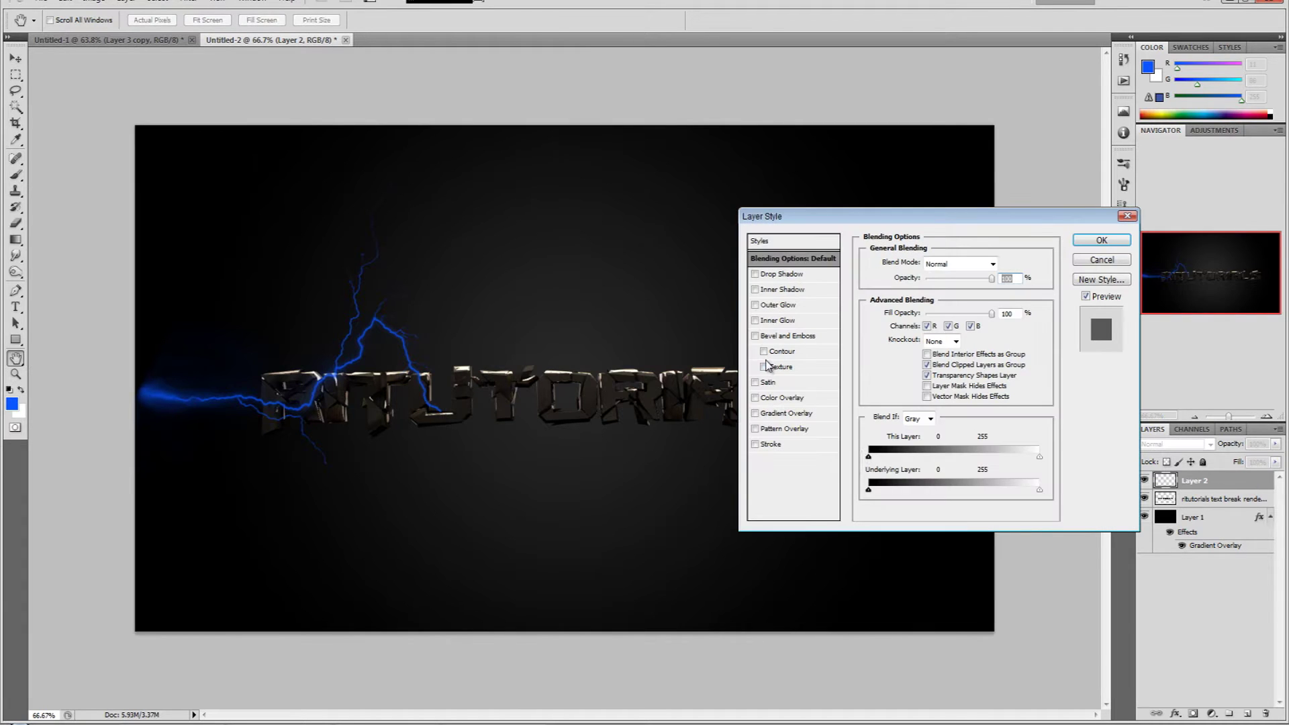
# Add a white Inner Glow to the lightning with Choke 100 and maximum Size
pyautogui.click(756, 320)
pyautogui.click(792, 321)
pyautogui.click(896, 310)
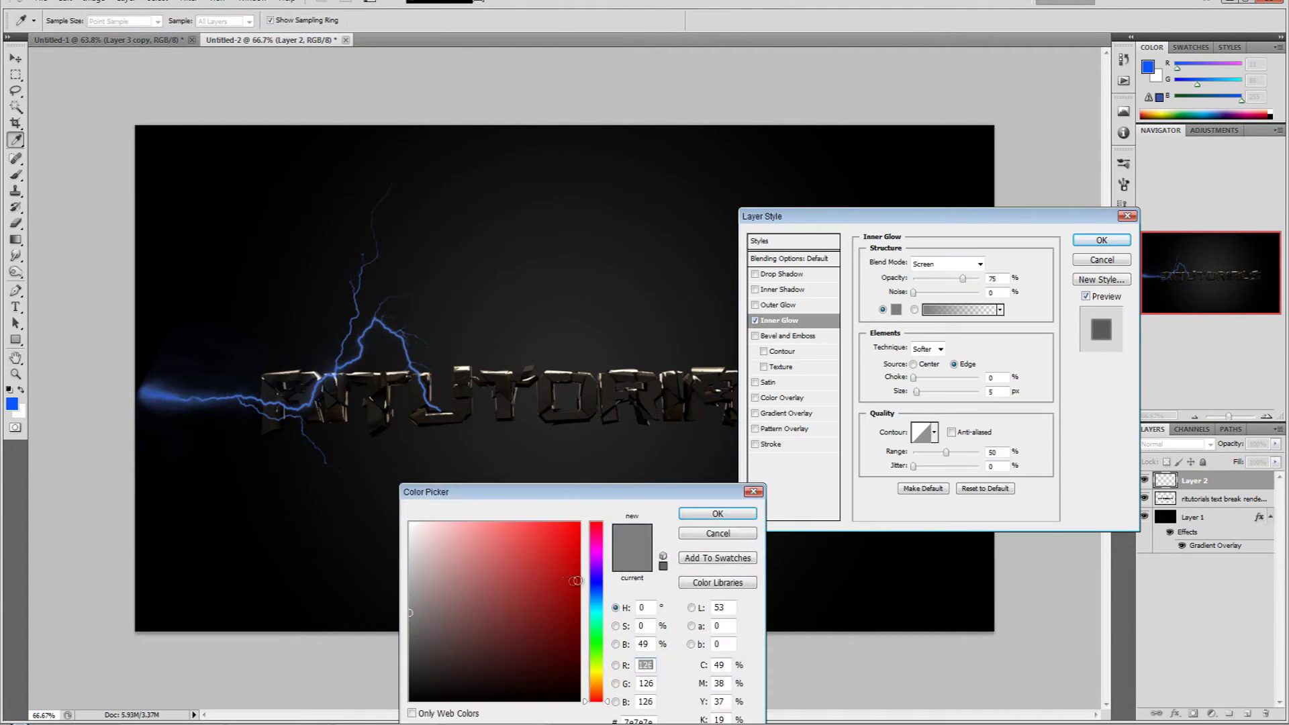
pyautogui.click(411, 522)
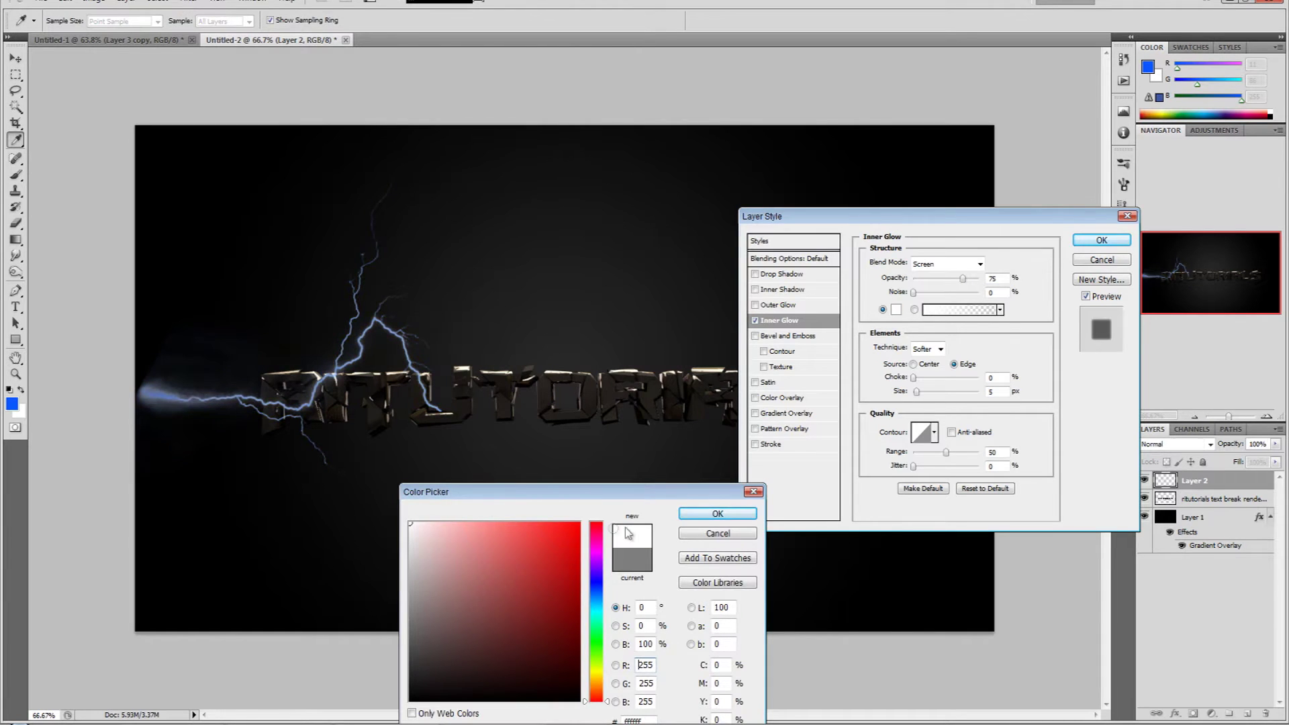
pyautogui.click(718, 514)
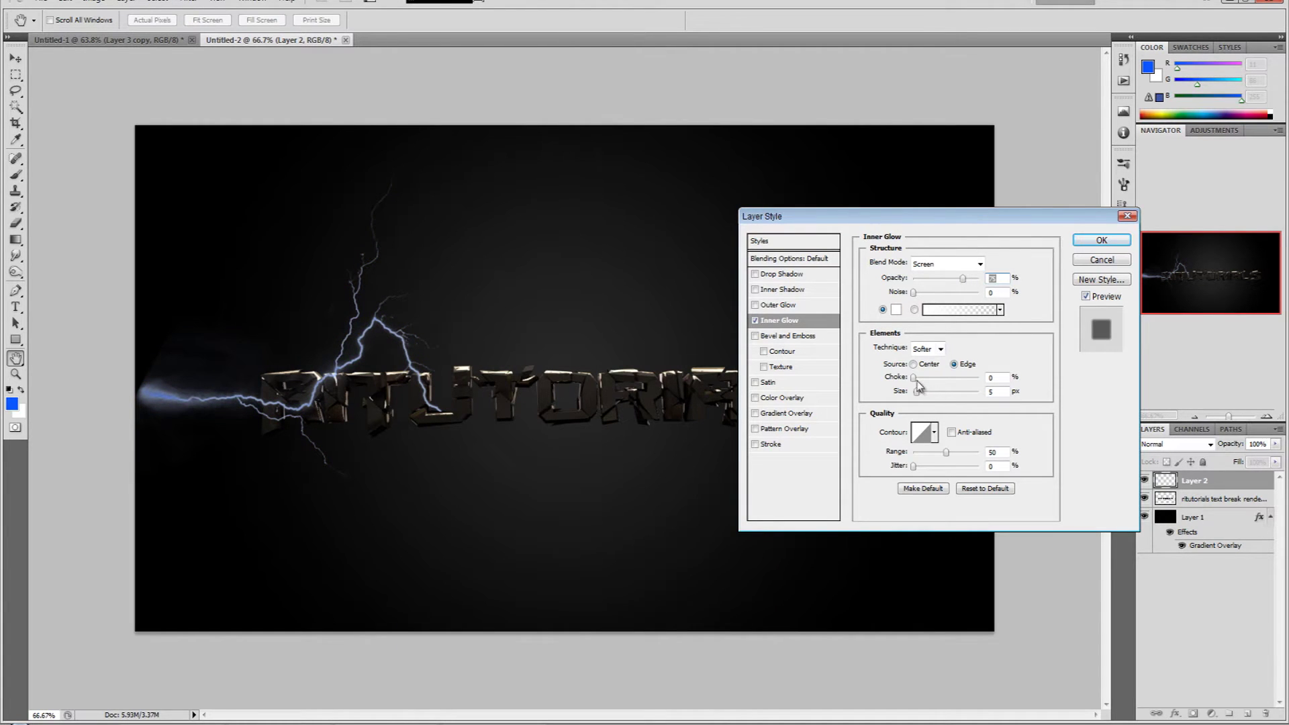
pyautogui.moveTo(914, 379); pyautogui.dragTo(979, 378)
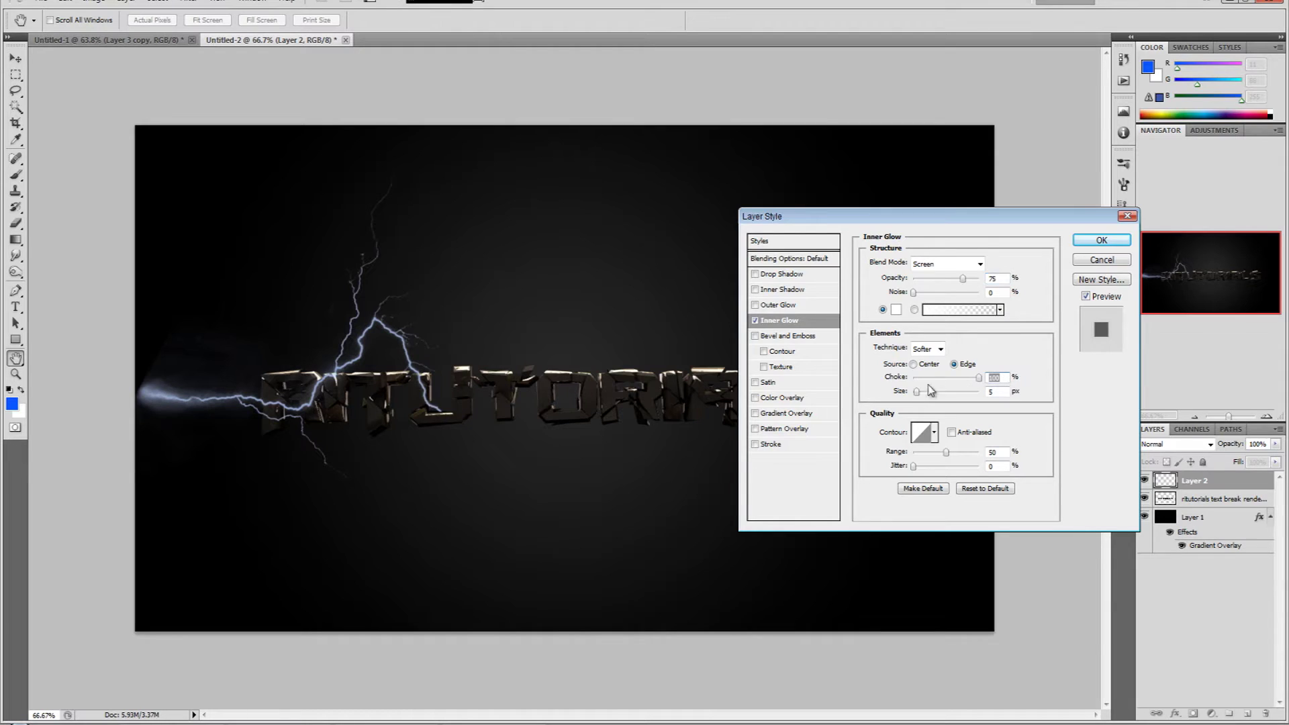
pyautogui.moveTo(917, 394); pyautogui.dragTo(976, 404)
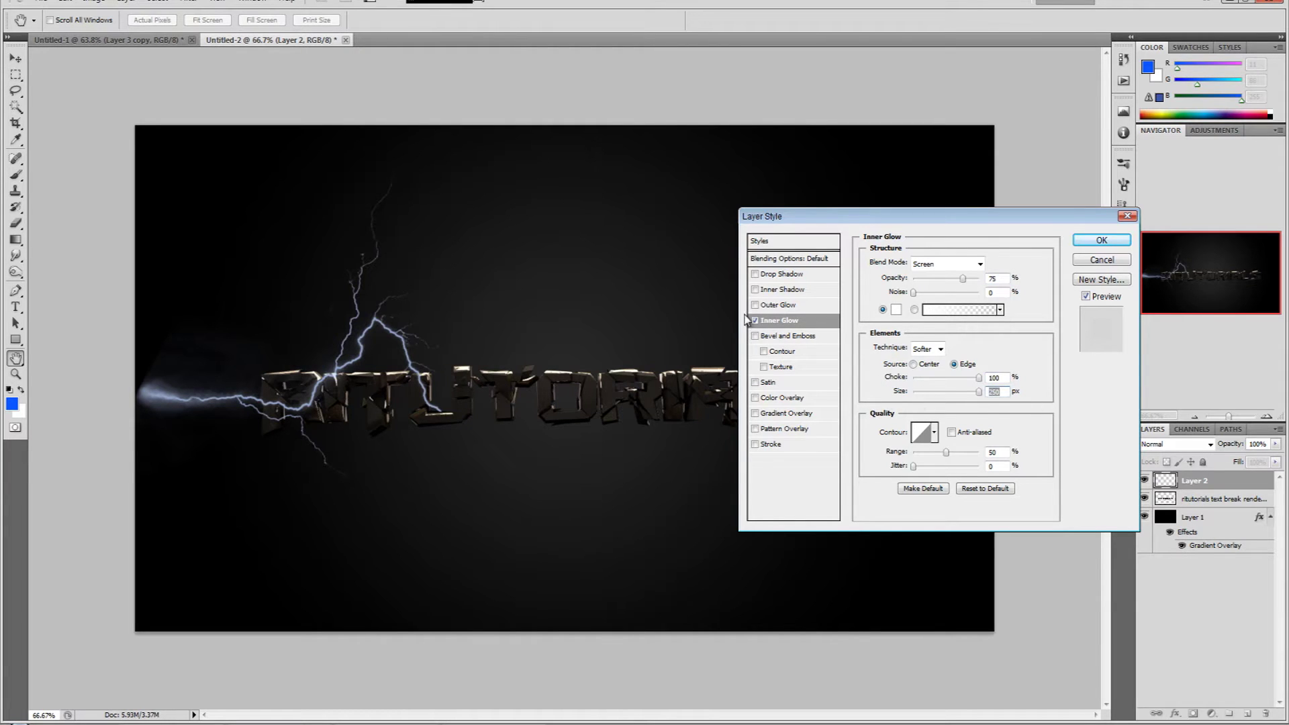
# Add a blue Outer Glow and apply both glow effects
pyautogui.click(776, 307)
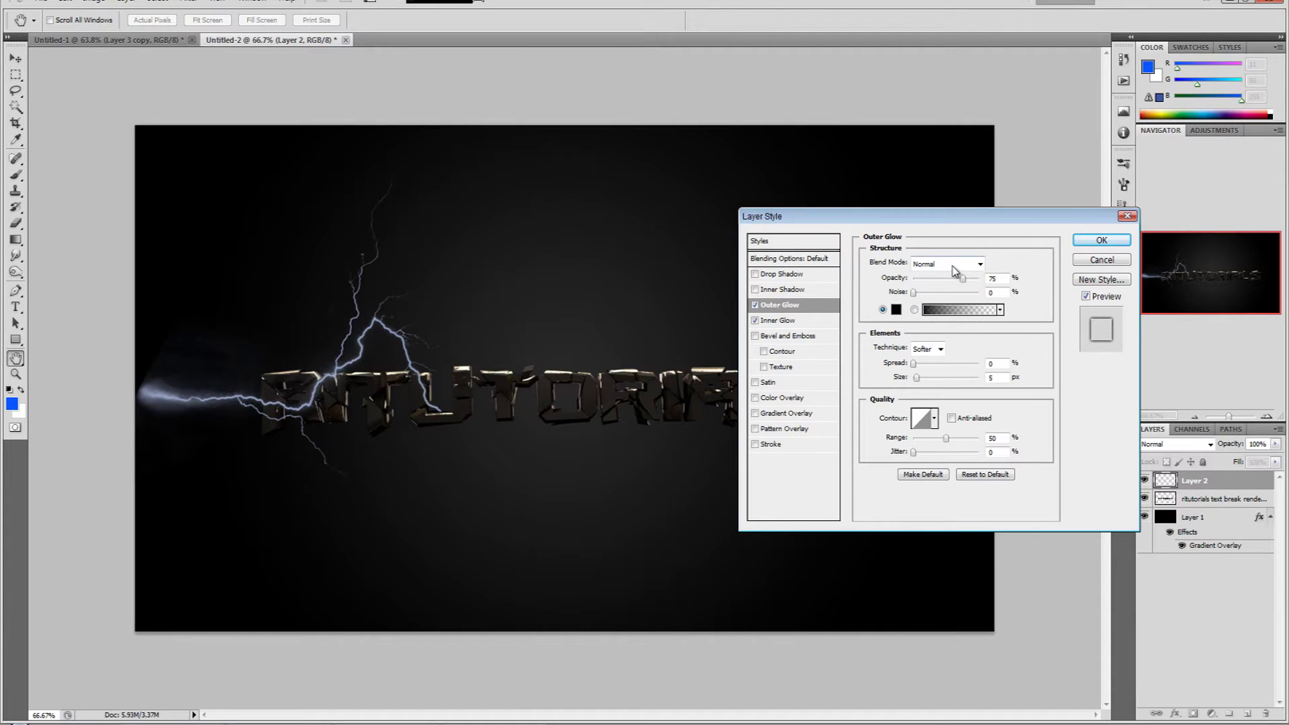
pyautogui.click(896, 315)
pyautogui.click(579, 522)
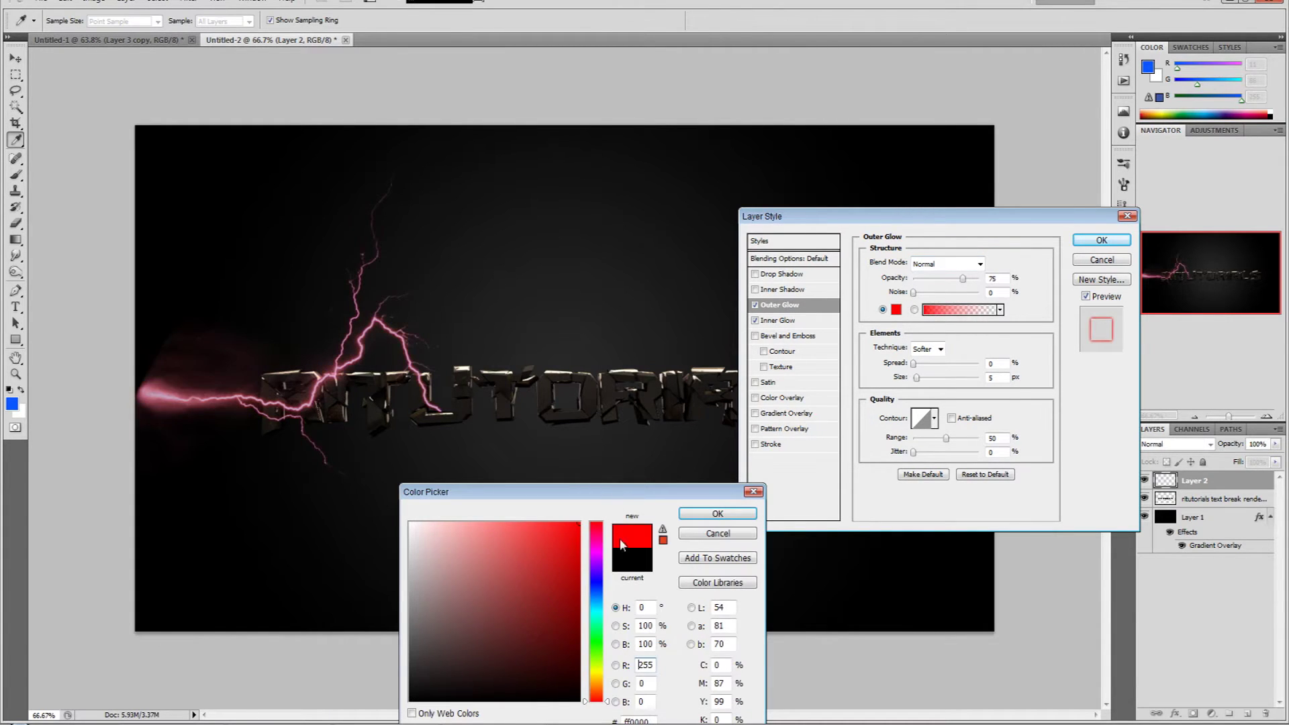
pyautogui.moveTo(599, 615); pyautogui.dragTo(600, 588)
pyautogui.click(713, 517)
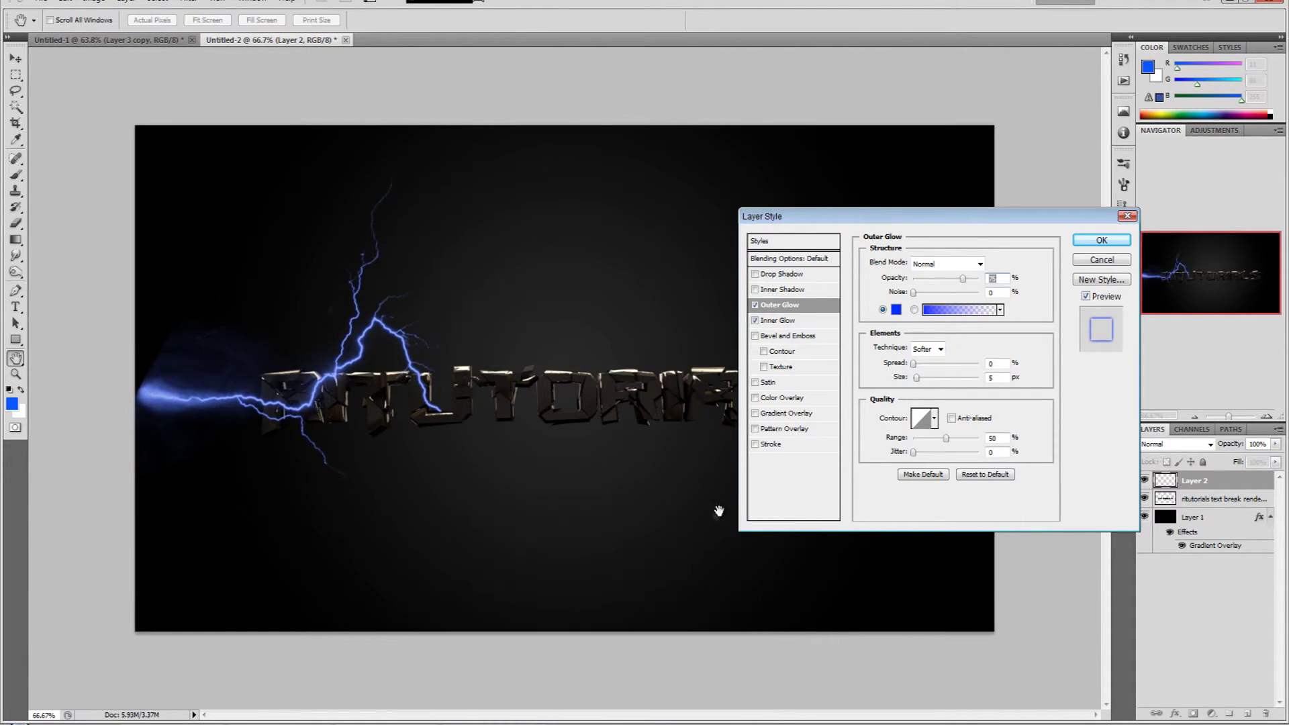
pyautogui.click(1102, 241)
pyautogui.press('v')
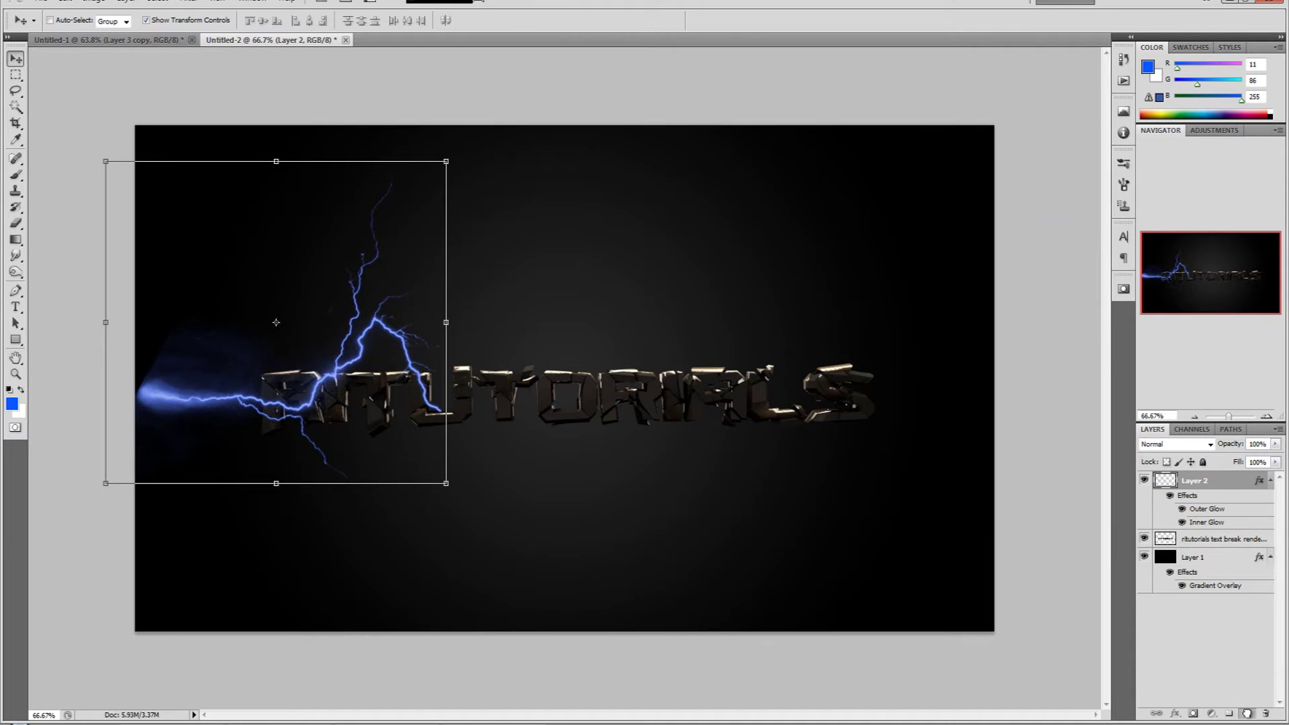
# Duplicate the glowing lightning layer and merge both copies into one layer
pyautogui.moveTo(1247, 713); pyautogui.dragTo(1247, 716)
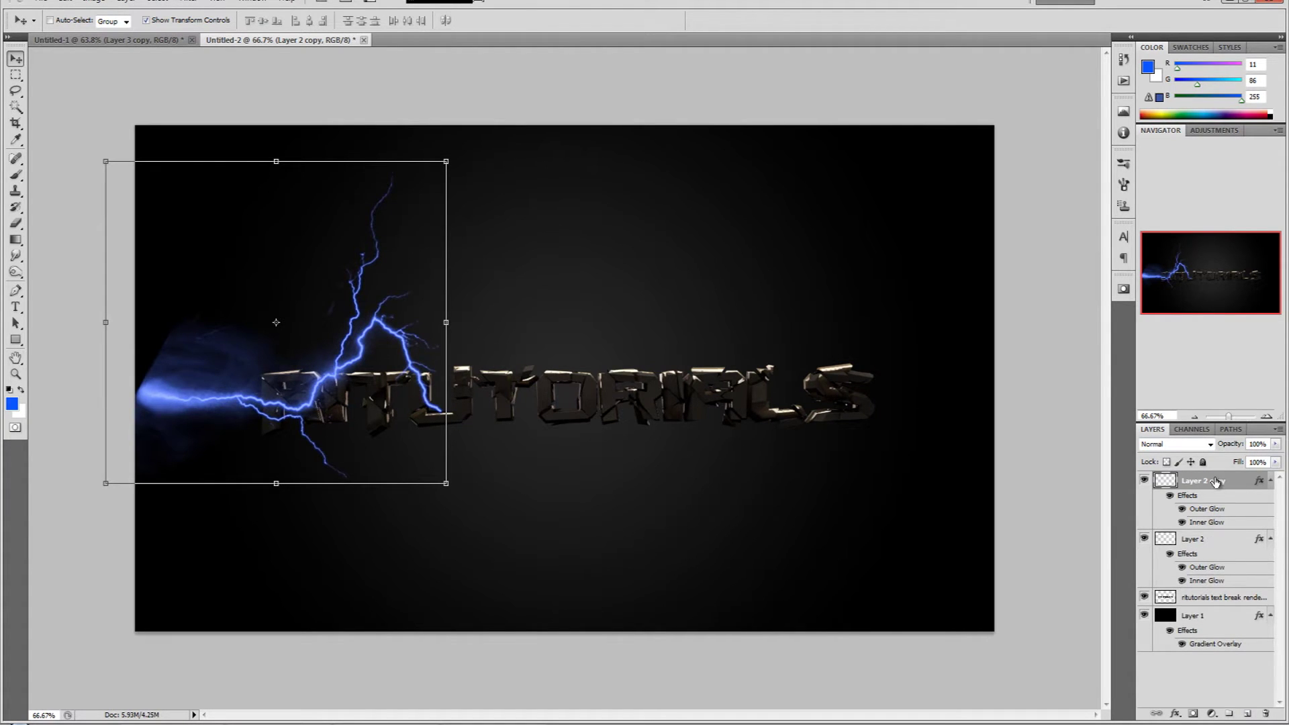
pyautogui.keyDown('shift'); pyautogui.click(1219, 545); pyautogui.keyUp('shift')
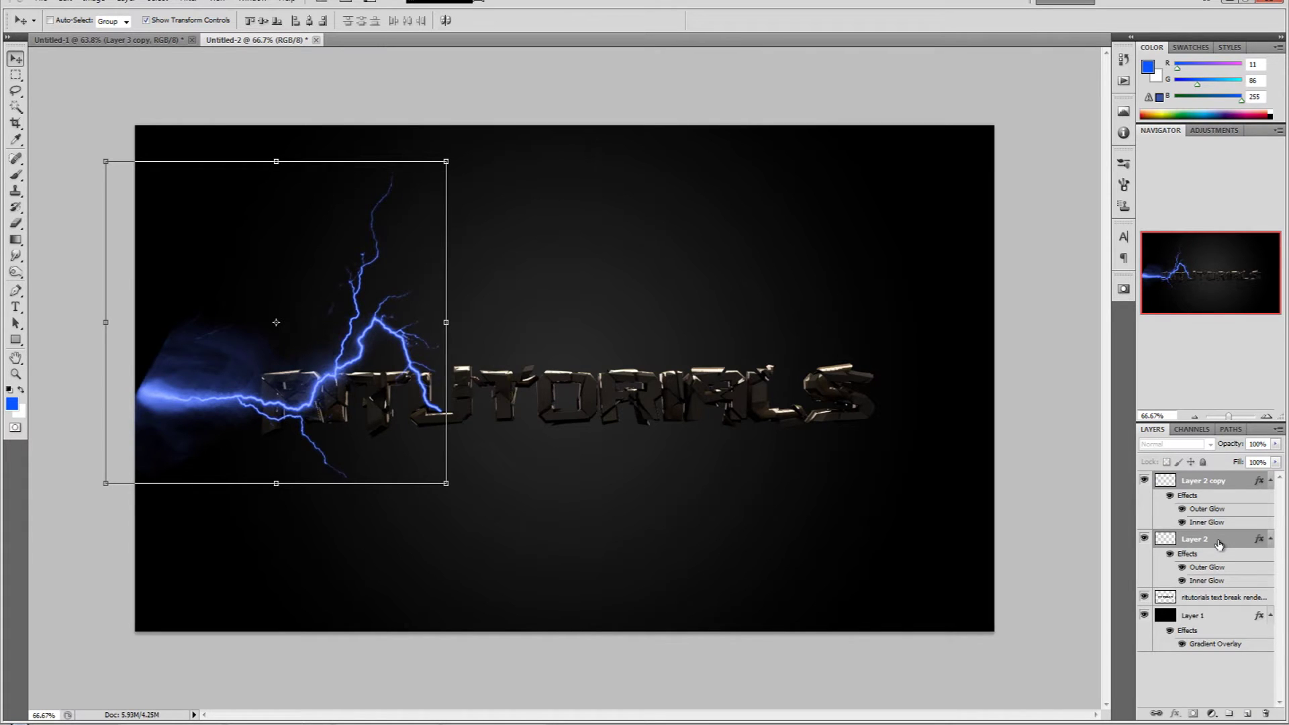
pyautogui.rightClick(1219, 544)
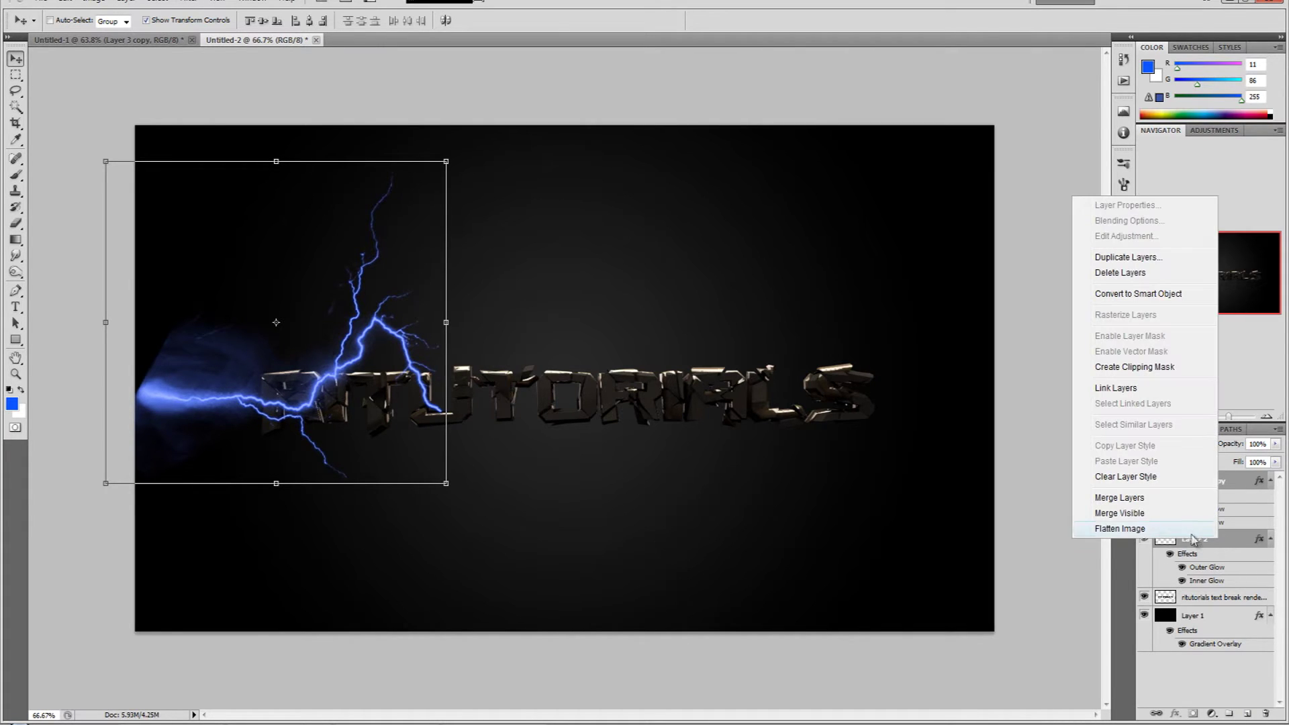
pyautogui.click(1156, 503)
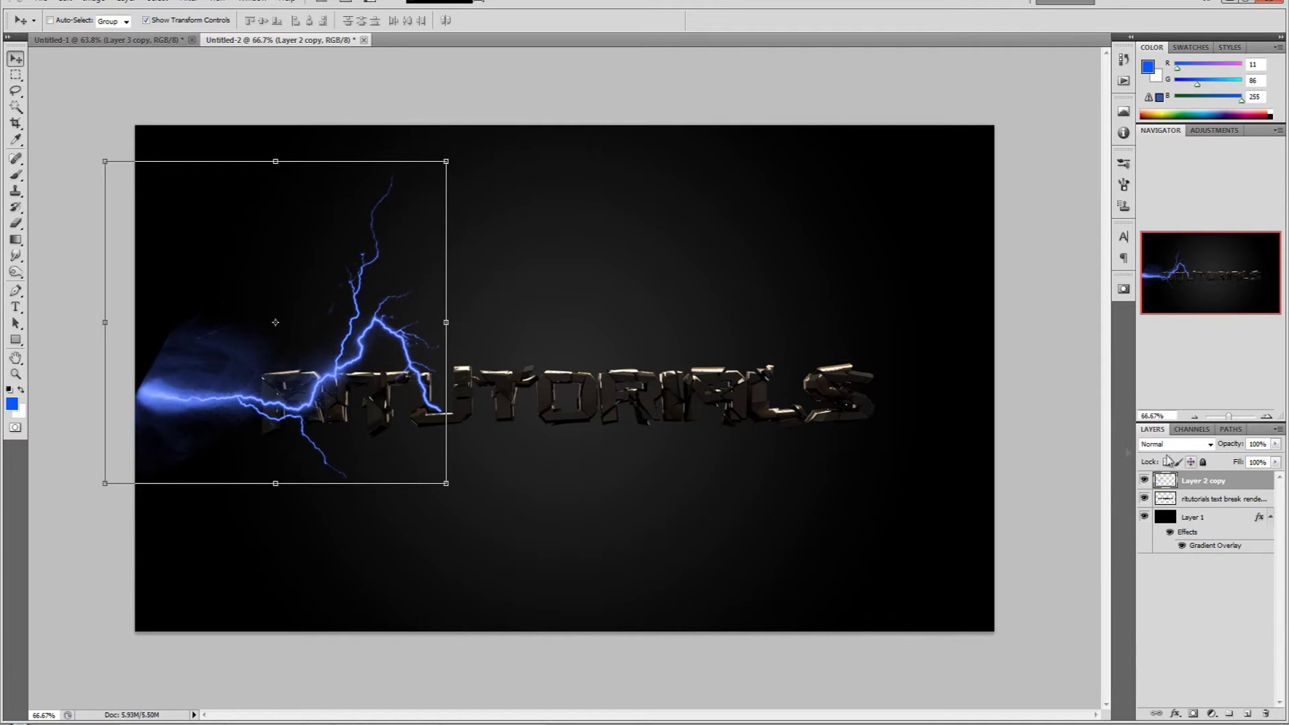
# Use Color Balance to push the merged lightning's Yellow-Blue slider strongly toward Blue
pyautogui.click(94, 2)
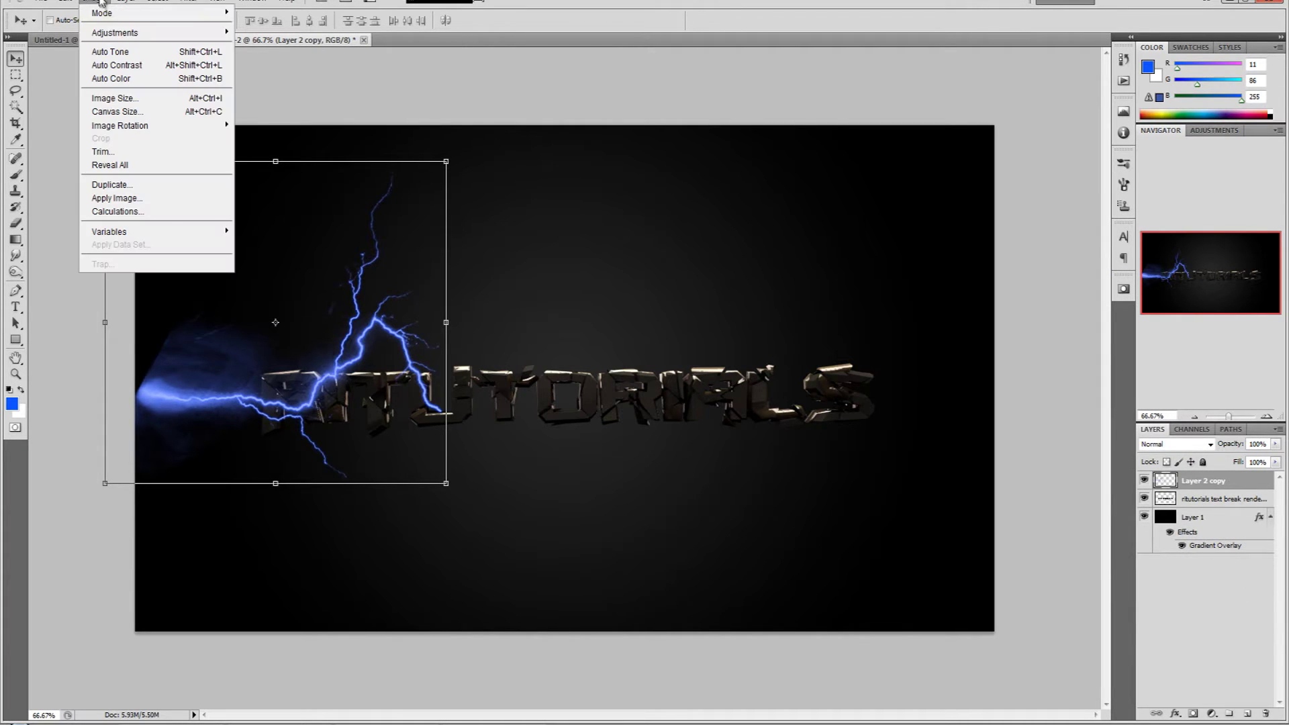
pyautogui.moveTo(125, 37)
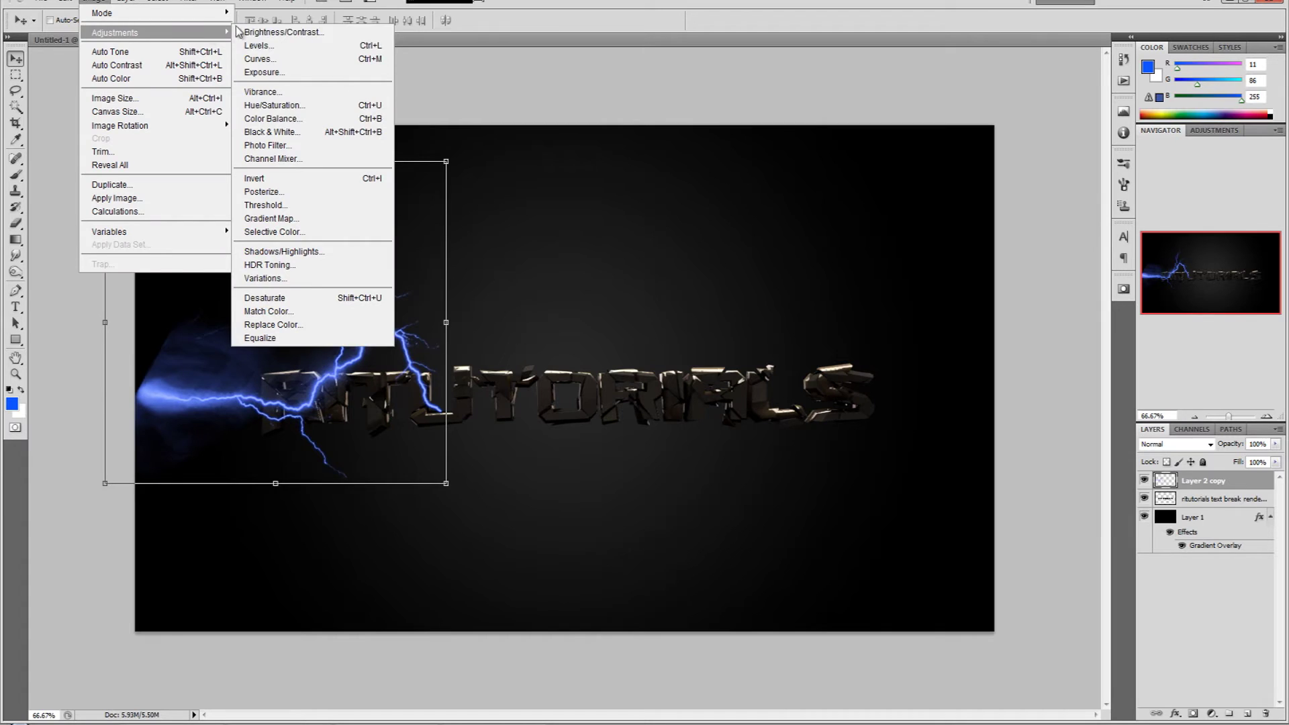
pyautogui.click(273, 119)
pyautogui.moveTo(177, 234); pyautogui.dragTo(246, 241)
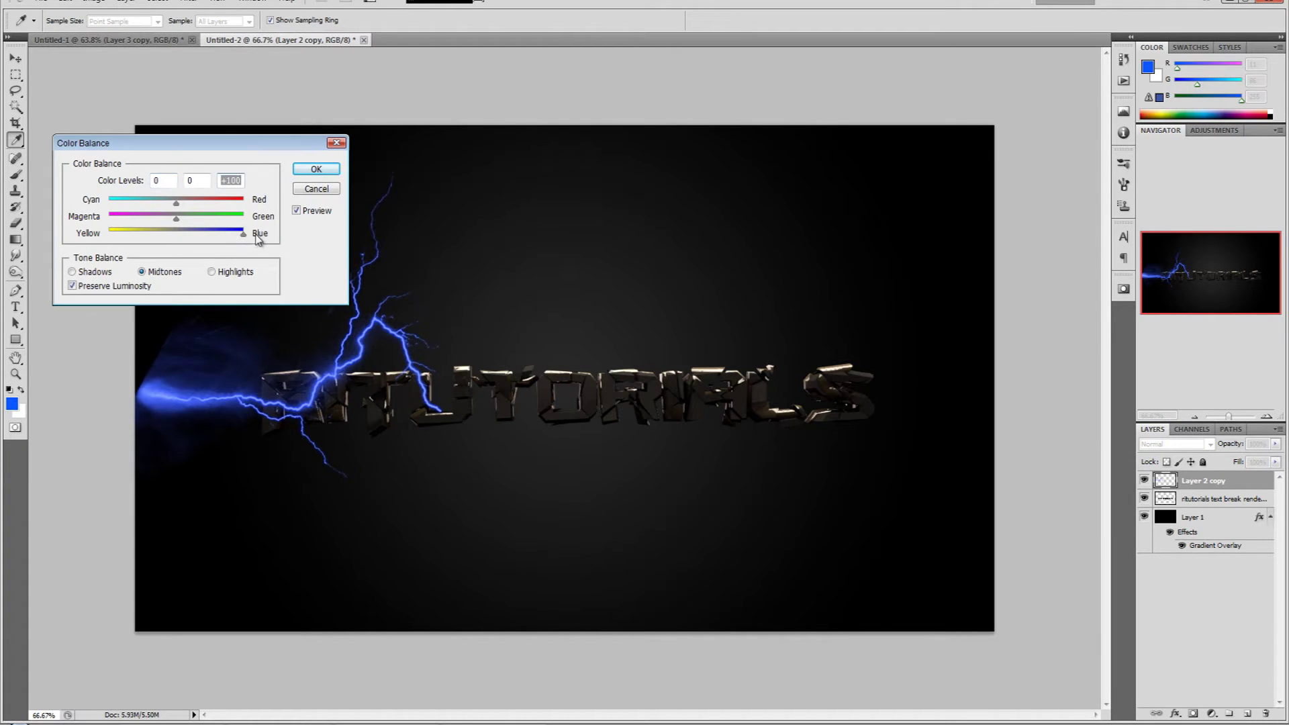
pyautogui.click(316, 169)
pyautogui.press('v')
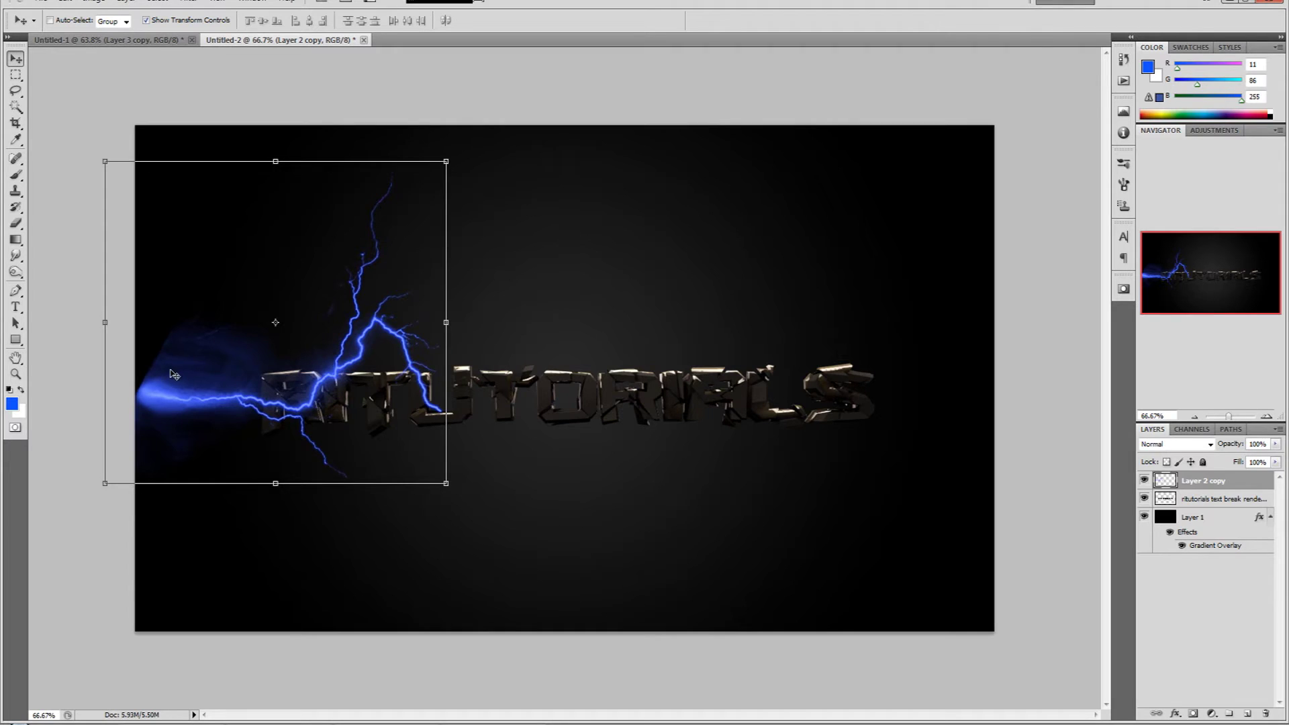
# Erase the blue haze near the left bolt with a large eraser, then duplicate the lightning layer
pyautogui.click(16, 225)
pyautogui.click(68, 21)
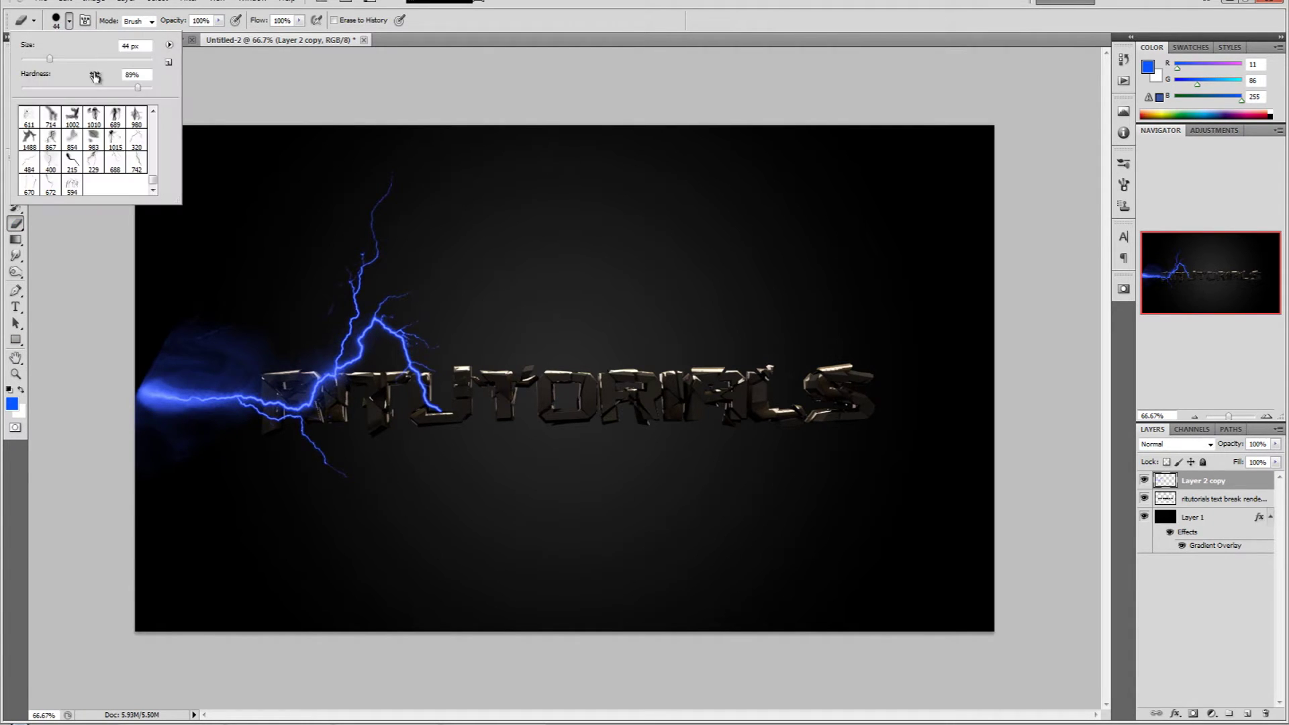
pyautogui.moveTo(49, 59)
pyautogui.mouseDown()
pyautogui.moveTo(146, 63)
pyautogui.moveTo(24, 87)
pyautogui.mouseUp()
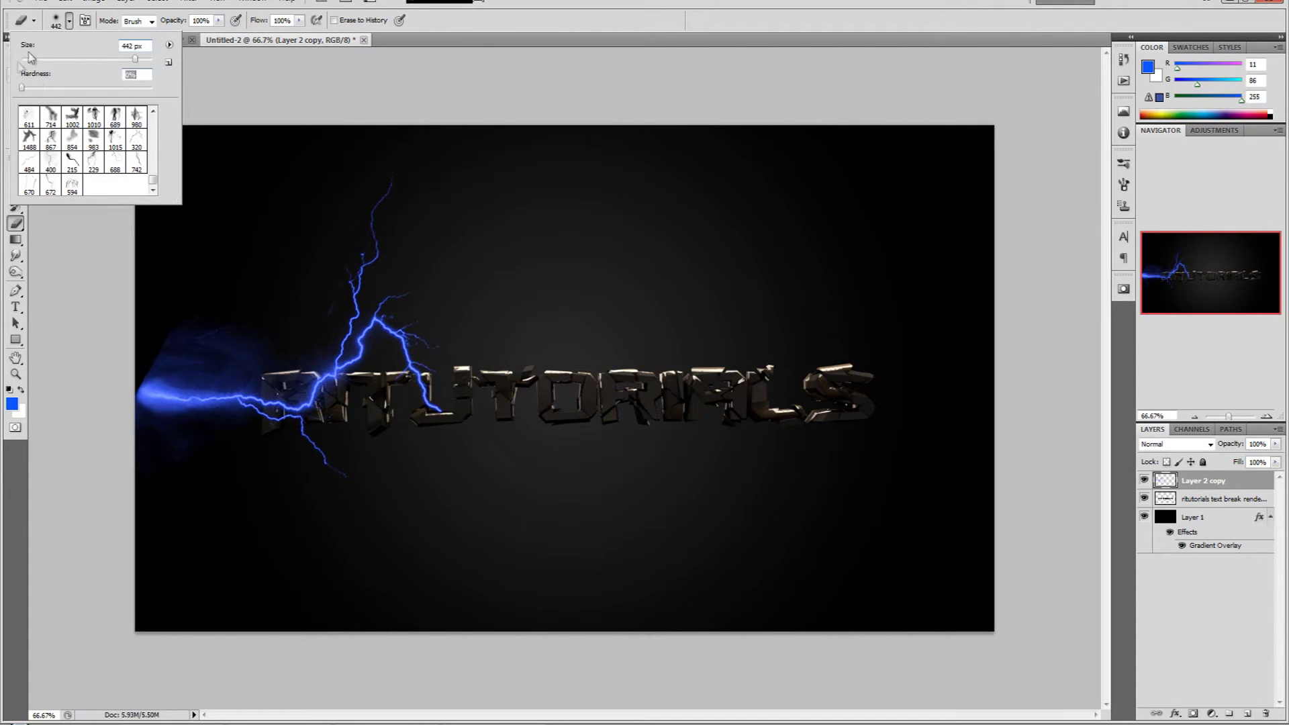
pyautogui.press('Return')
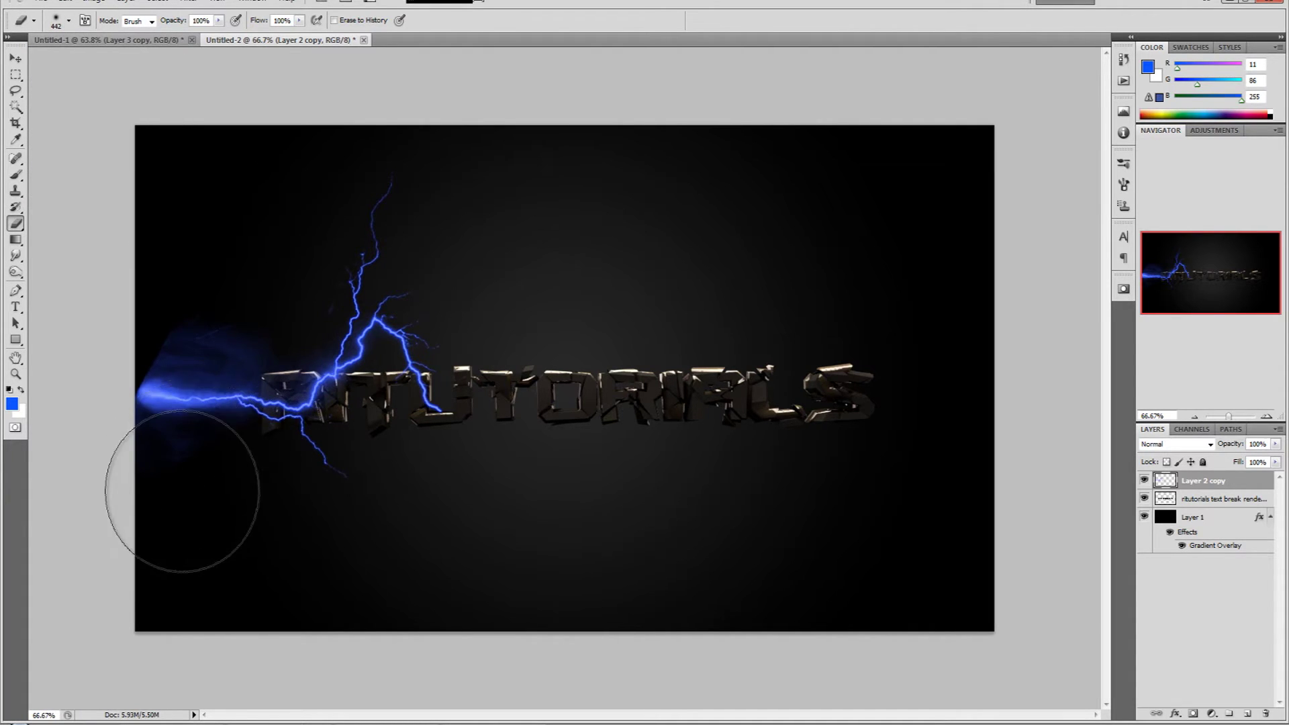
pyautogui.moveTo(181, 490)
pyautogui.mouseDown()
pyautogui.moveTo(215, 386)
pyautogui.moveTo(302, 360)
pyautogui.moveTo(297, 380)
pyautogui.moveTo(167, 477)
pyautogui.moveTo(135, 544)
pyautogui.moveTo(126, 528)
pyautogui.mouseUp()
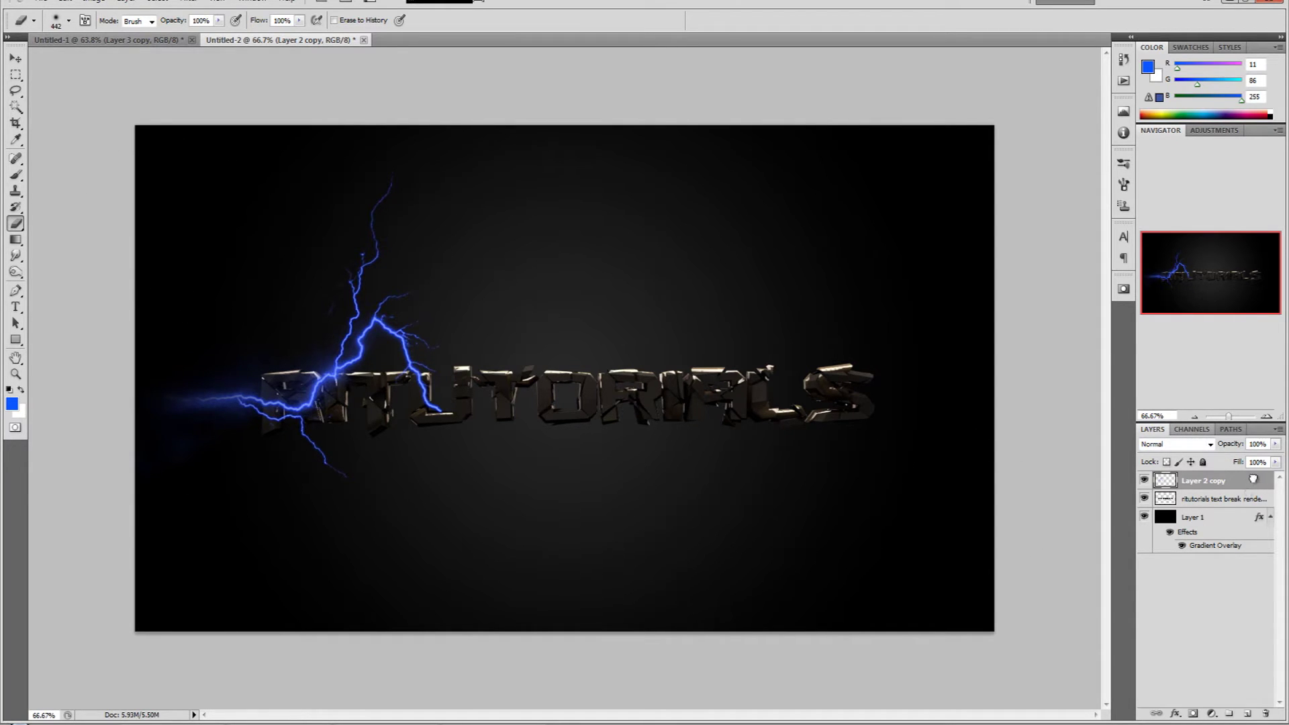
pyautogui.moveTo(1253, 479); pyautogui.dragTo(1247, 714)
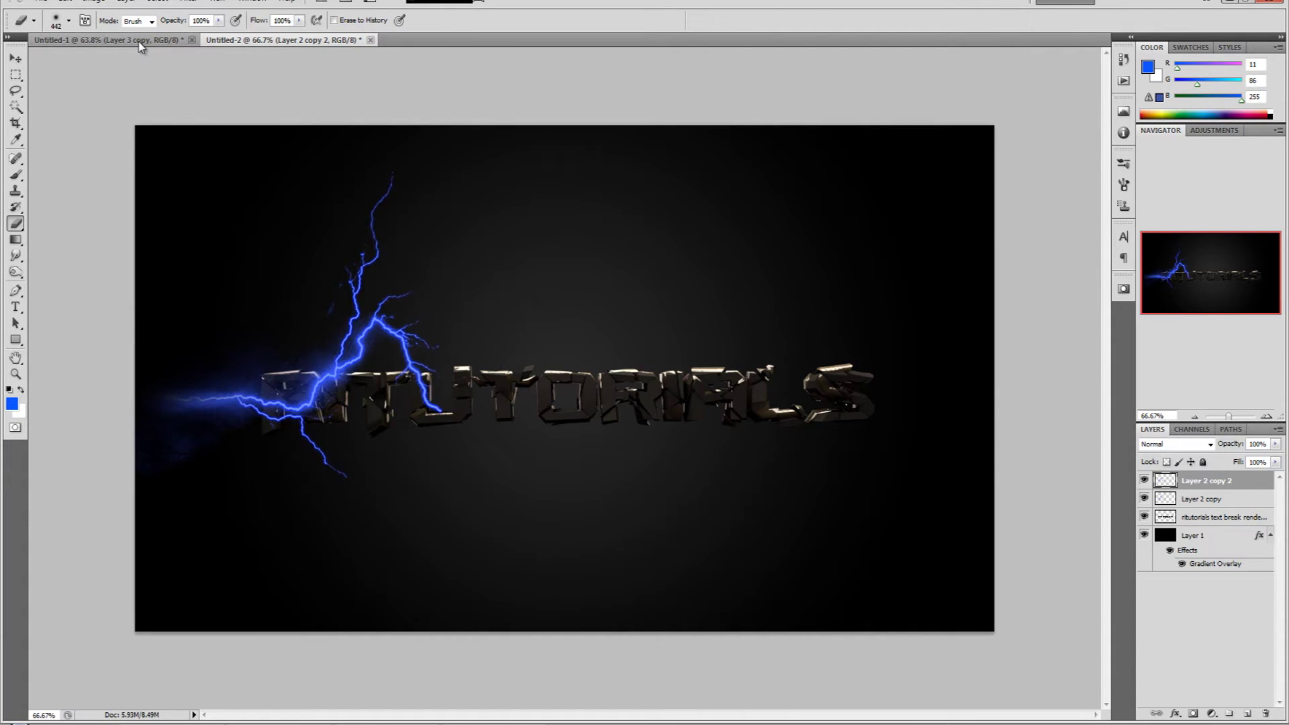
pyautogui.click(66, 2)
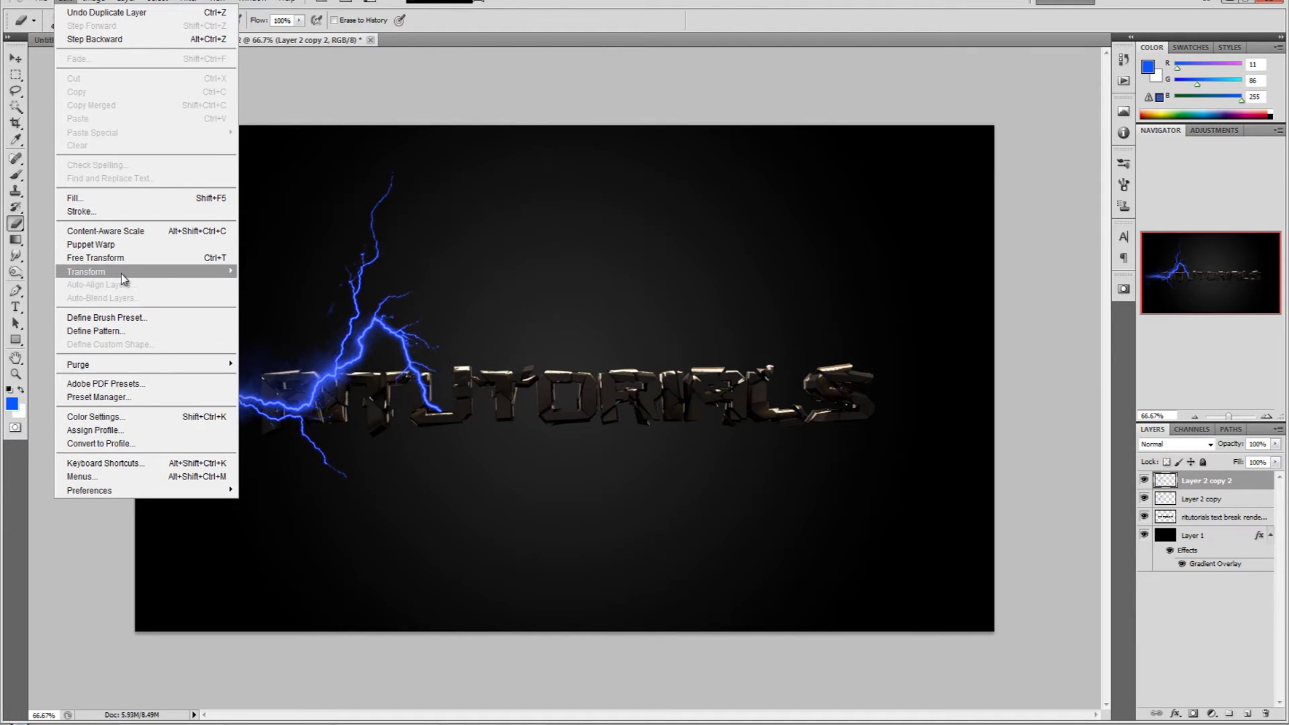
# Flip the copied lightning horizontally and move it to the right end of RITUTORIALS
pyautogui.moveTo(124, 272)
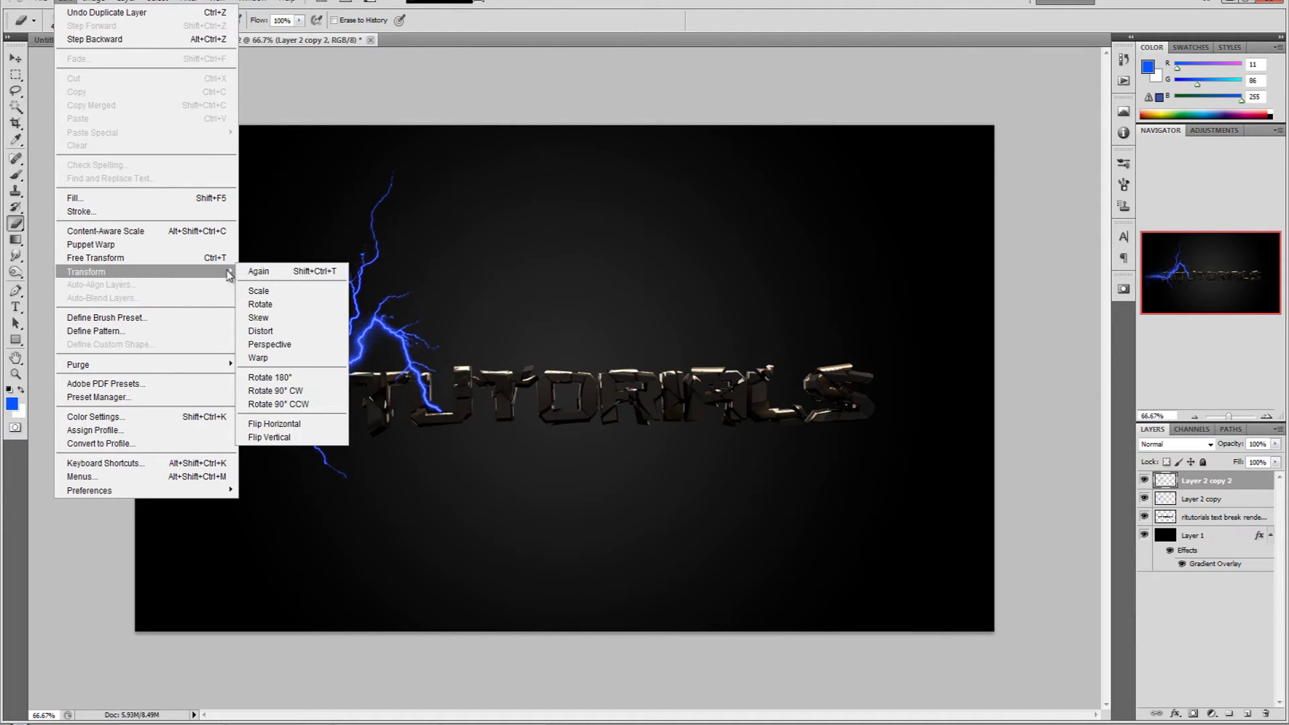
pyautogui.click(268, 424)
pyautogui.click(16, 58)
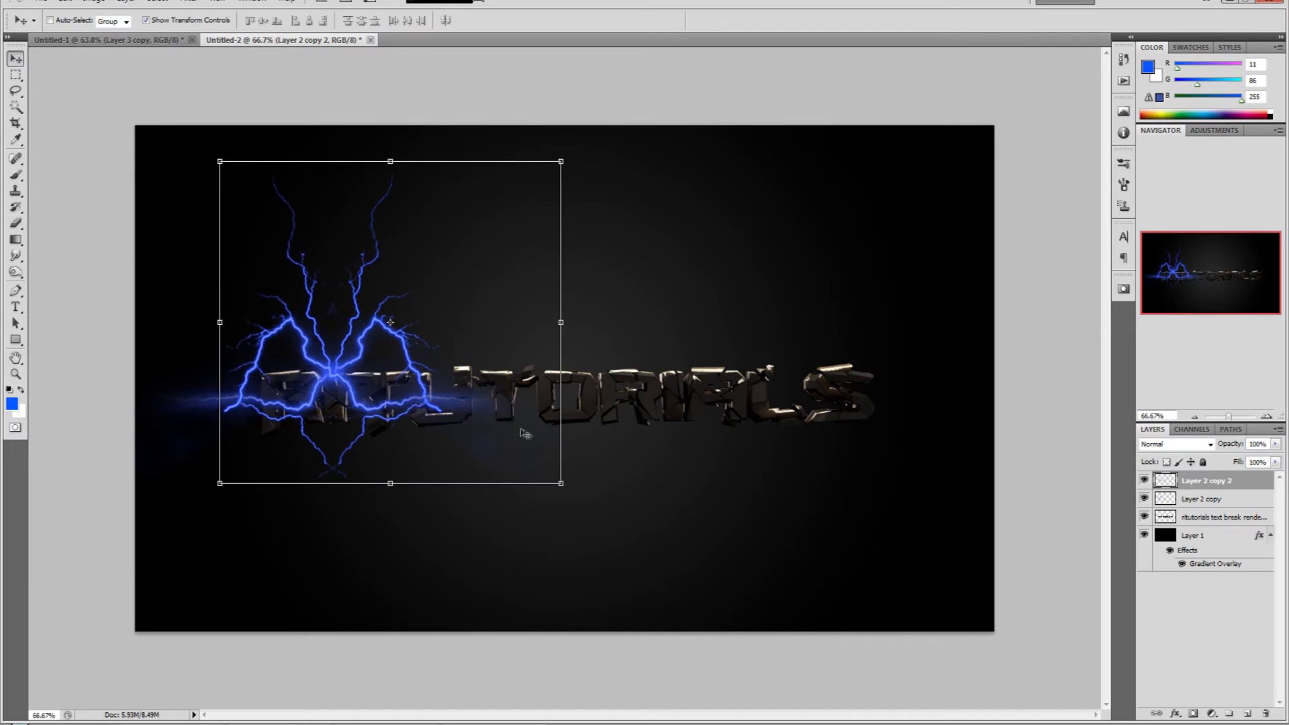
pyautogui.moveTo(412, 401); pyautogui.dragTo(848, 437)
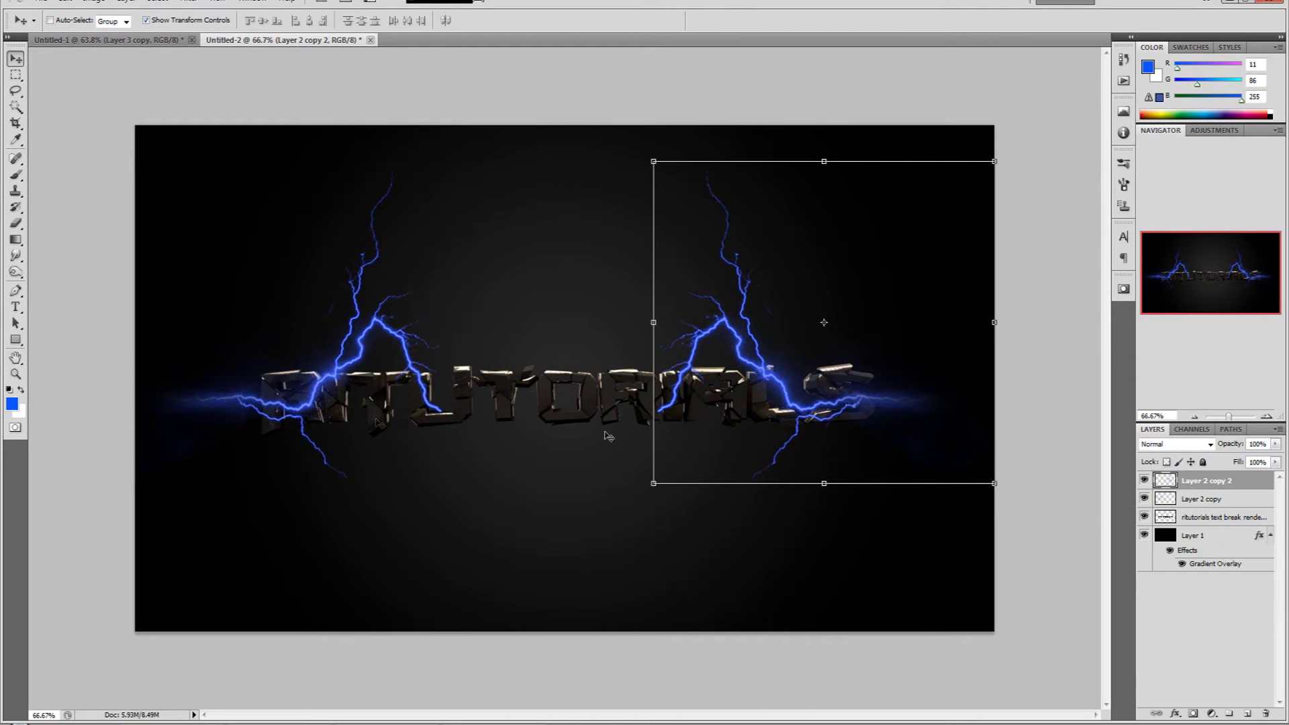
pyautogui.click(1235, 501)
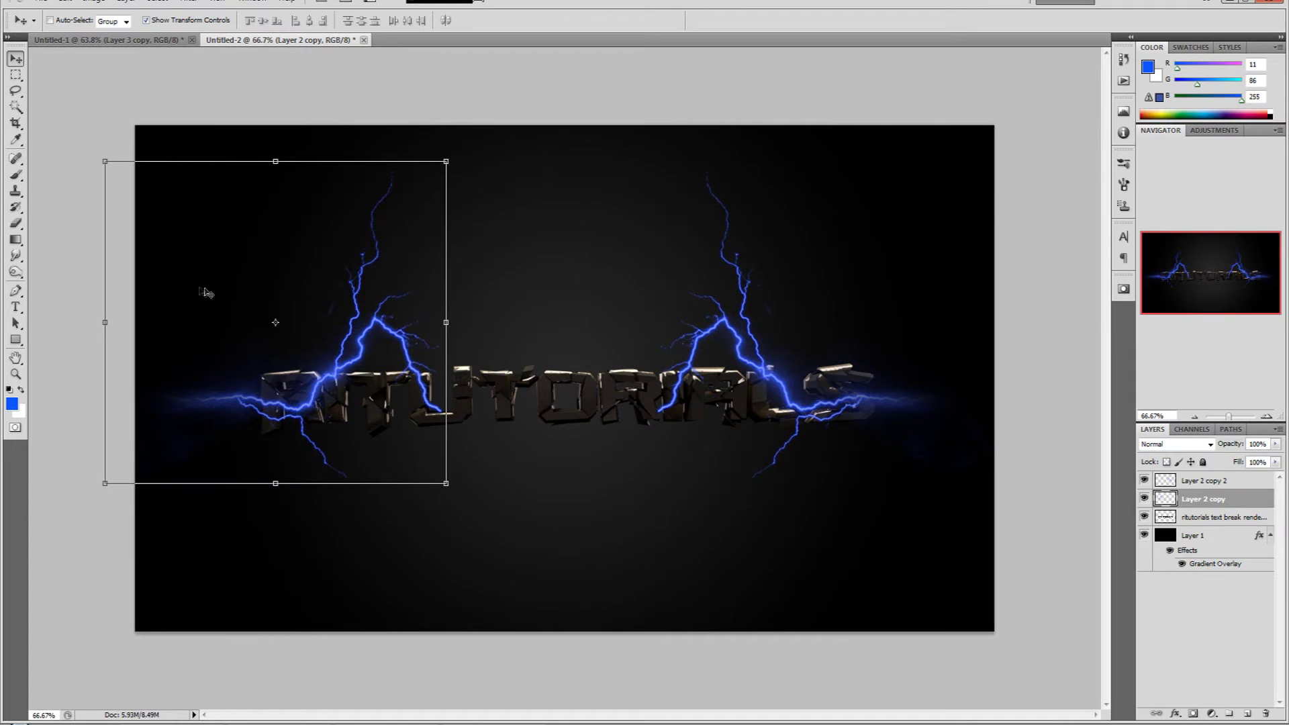
# Switch to the Eraser and shrink its brush to a small size
pyautogui.click(16, 223)
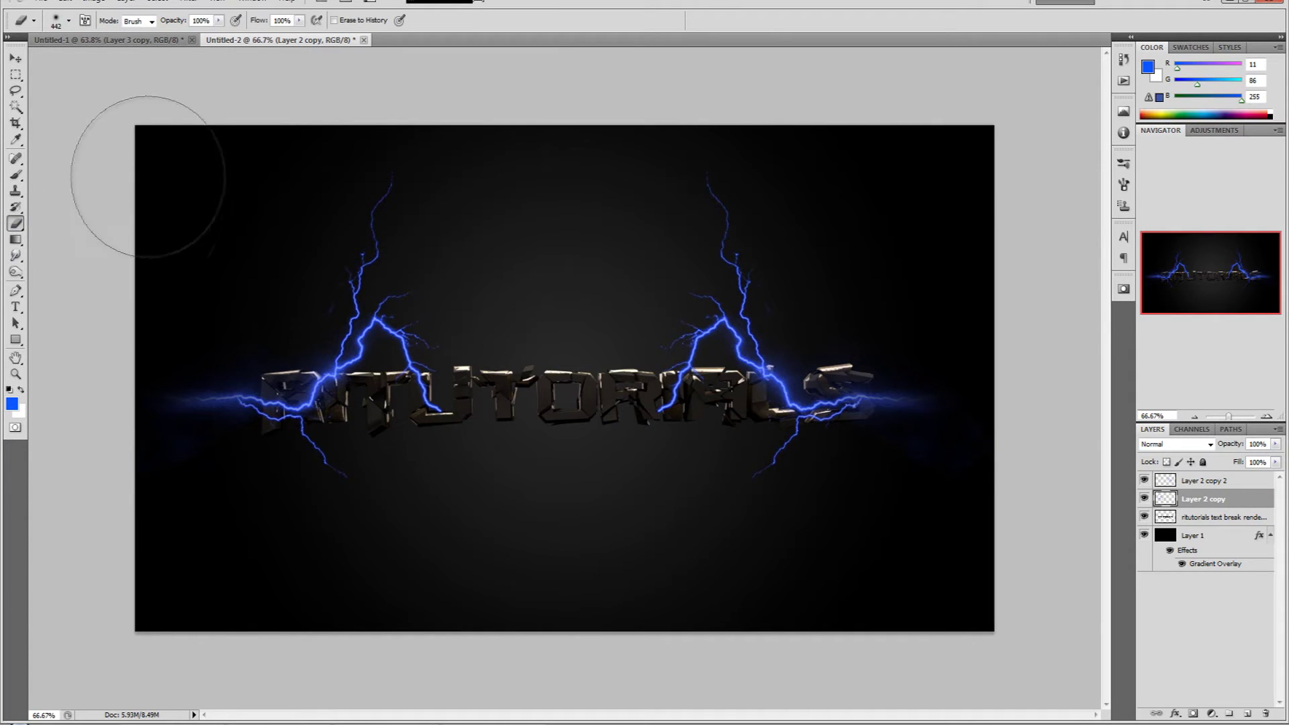
pyautogui.click(69, 22)
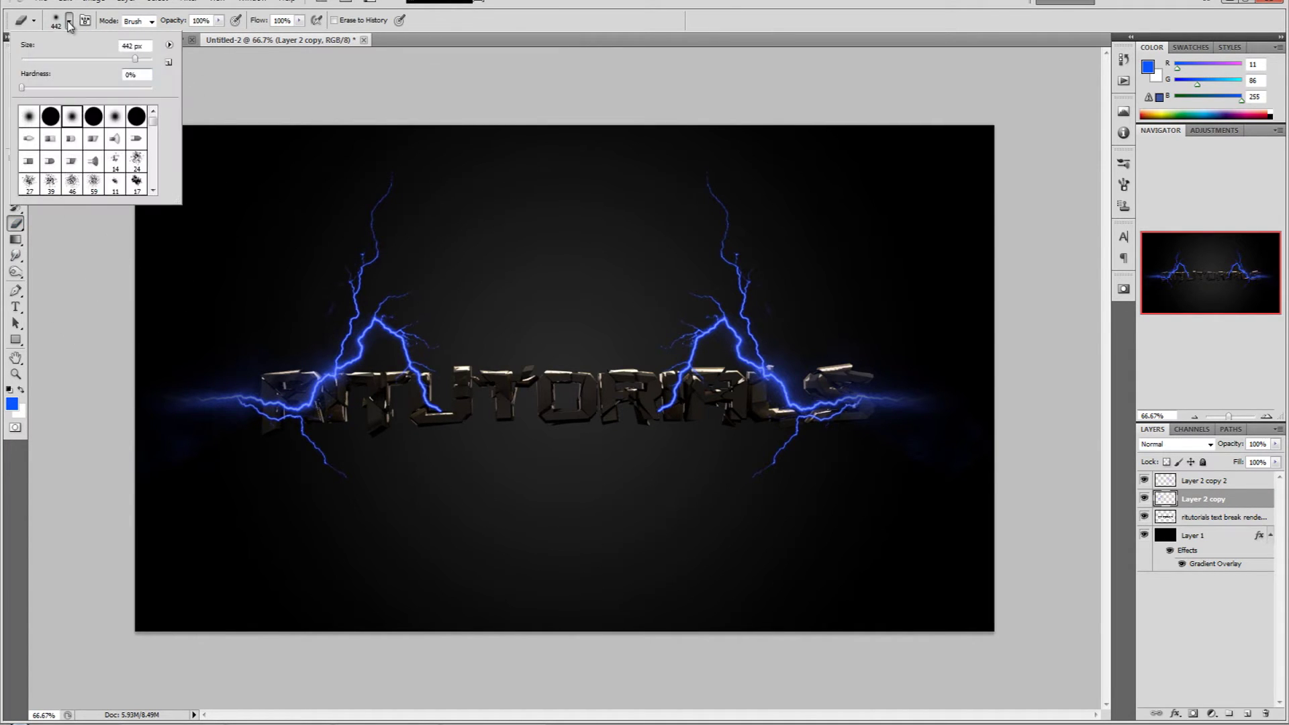
pyautogui.moveTo(136, 62)
pyautogui.mouseDown()
pyautogui.moveTo(50, 62)
pyautogui.moveTo(171, 94)
pyautogui.mouseUp()
pyautogui.click(69, 21)
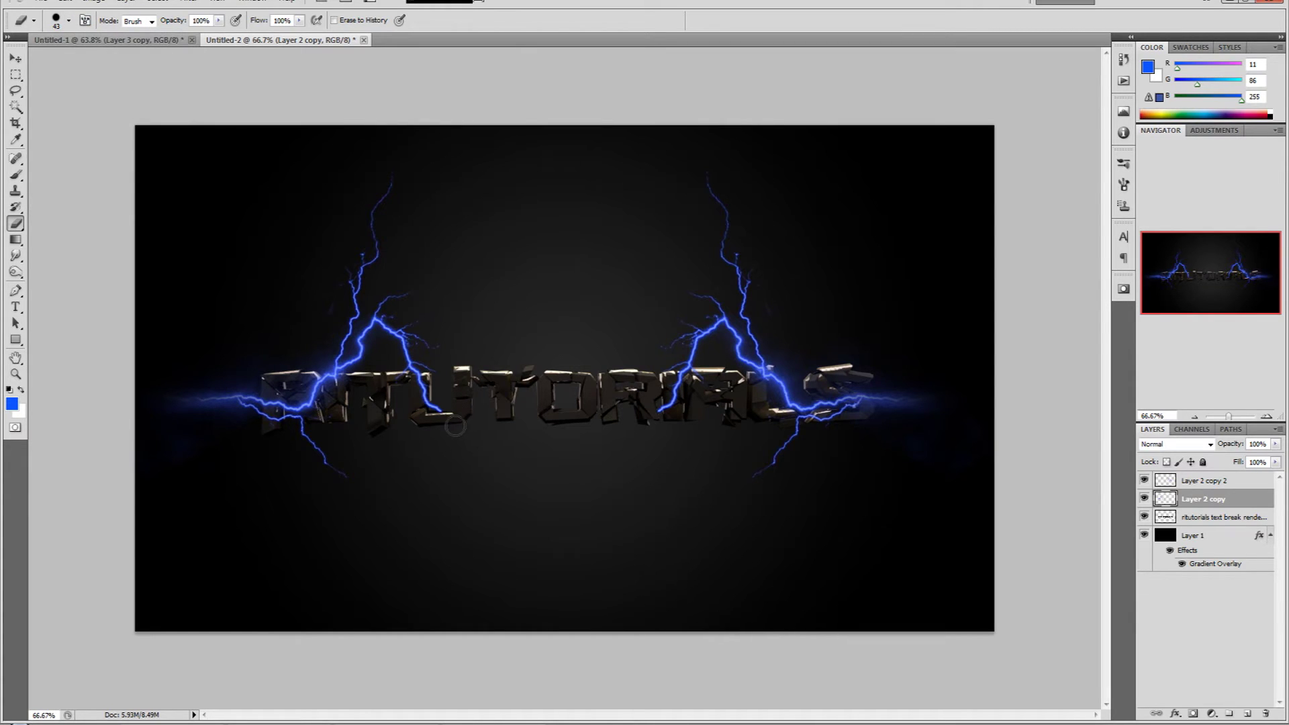
# Zoom in and erase the left lightning bolt where it crosses the letters
pyautogui.moveTo(1229, 417); pyautogui.dragTo(1250, 417)
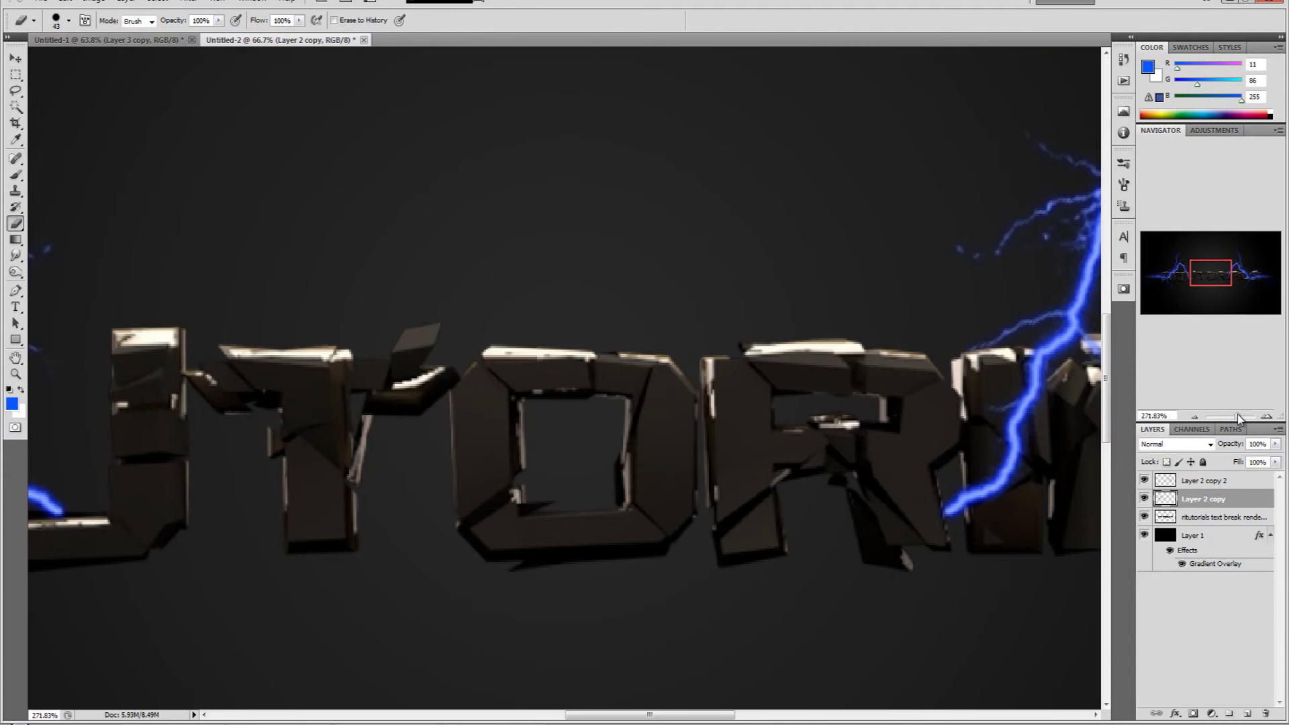
pyautogui.moveTo(722, 716); pyautogui.dragTo(557, 705)
pyautogui.hscroll(5, 806, 578)
pyautogui.scroll(-5, 693, 515)
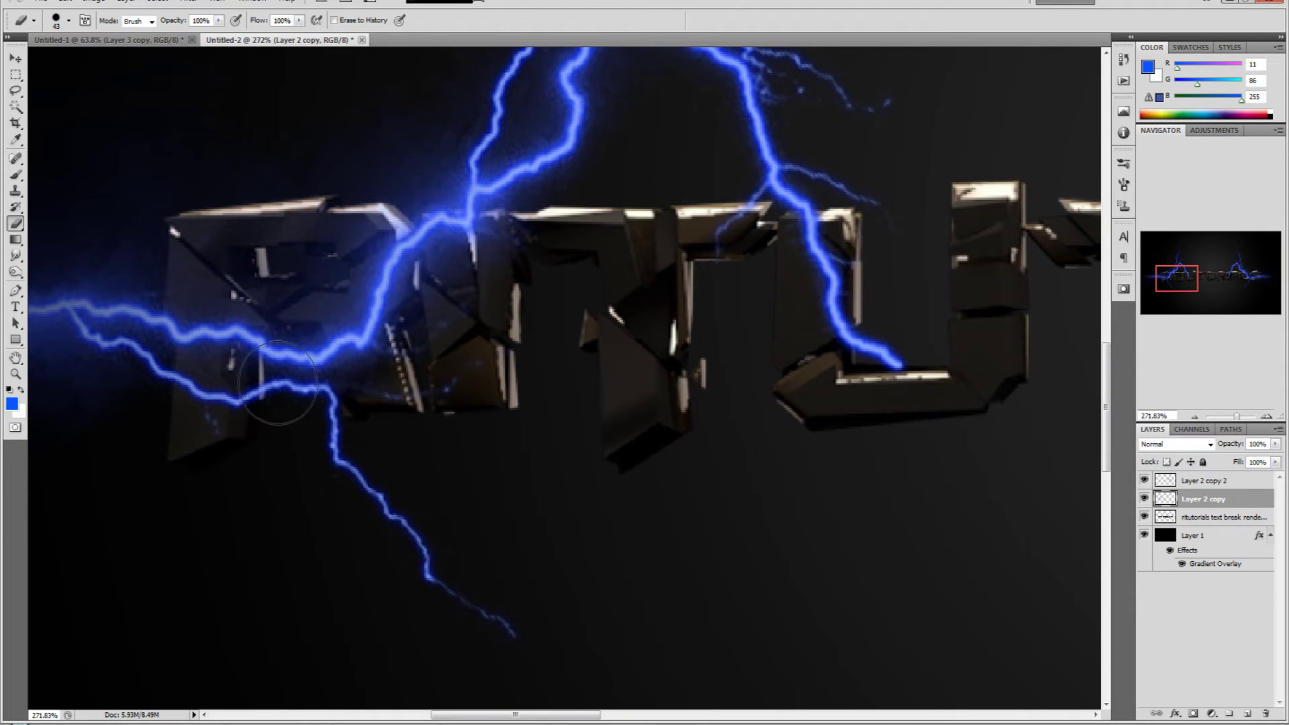
pyautogui.moveTo(503, 294)
pyautogui.mouseDown()
pyautogui.moveTo(463, 248)
pyautogui.moveTo(430, 245)
pyautogui.moveTo(484, 282)
pyautogui.moveTo(538, 349)
pyautogui.moveTo(501, 322)
pyautogui.moveTo(486, 376)
pyautogui.moveTo(509, 413)
pyautogui.mouseUp()
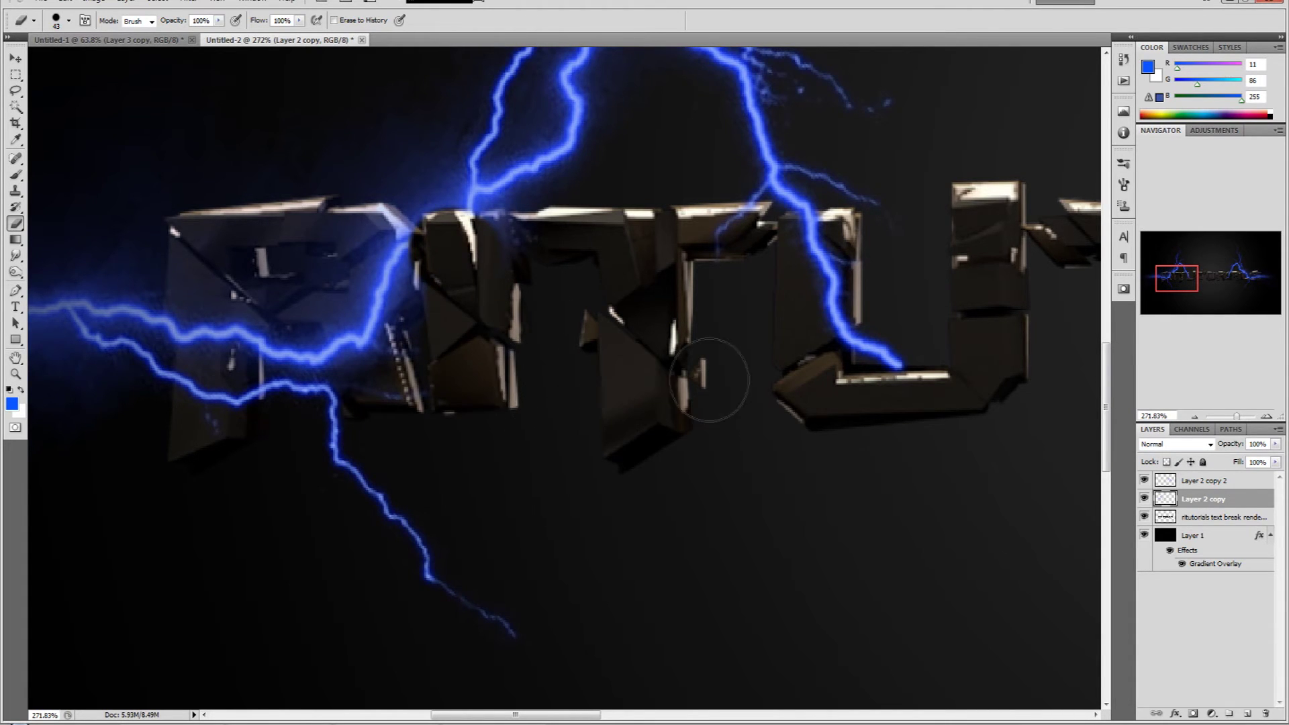
pyautogui.scroll(3, 719, 340)
pyautogui.scroll(5, 722, 352)
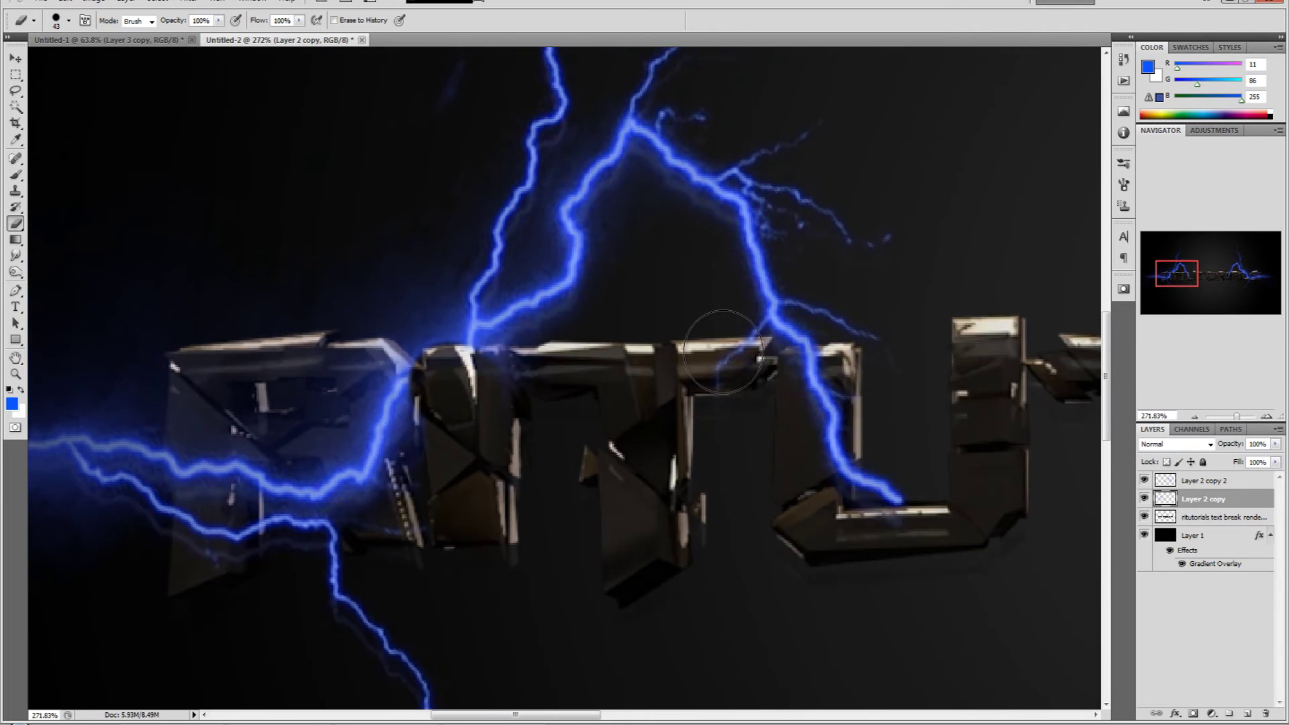
pyautogui.scroll(-5, 667, 579)
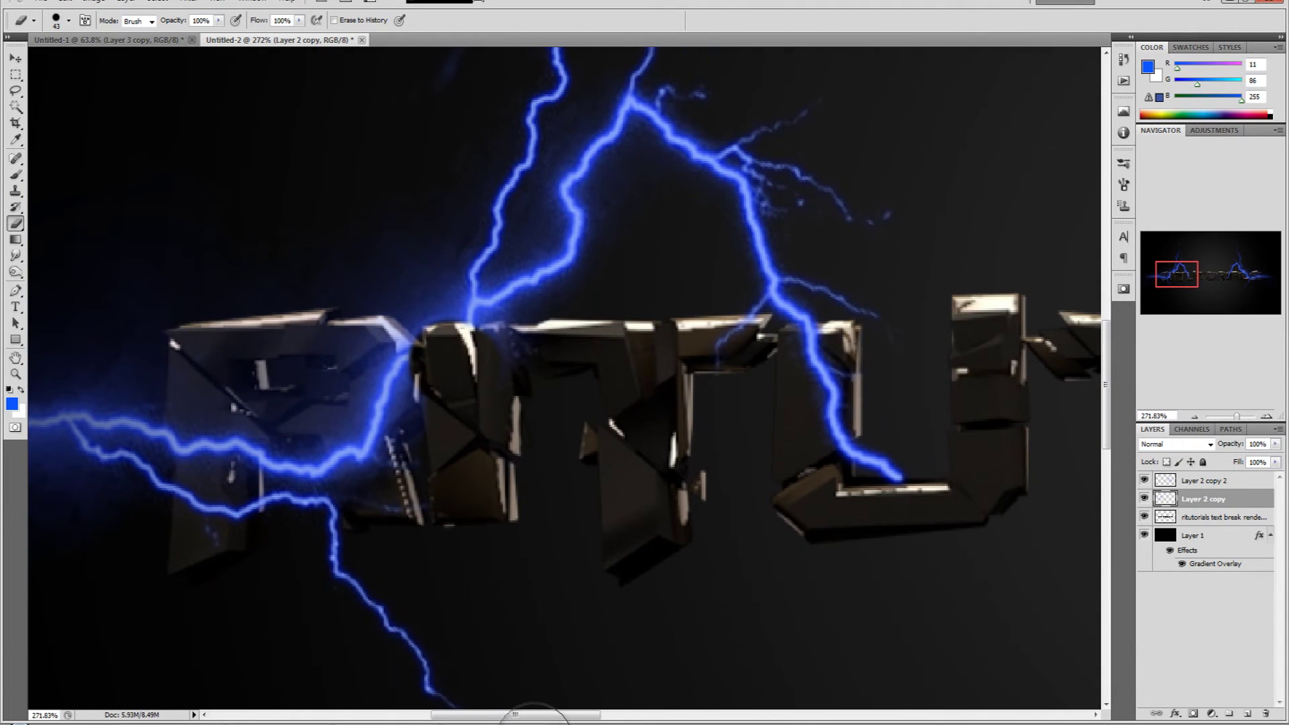
pyautogui.moveTo(520, 714); pyautogui.dragTo(797, 698)
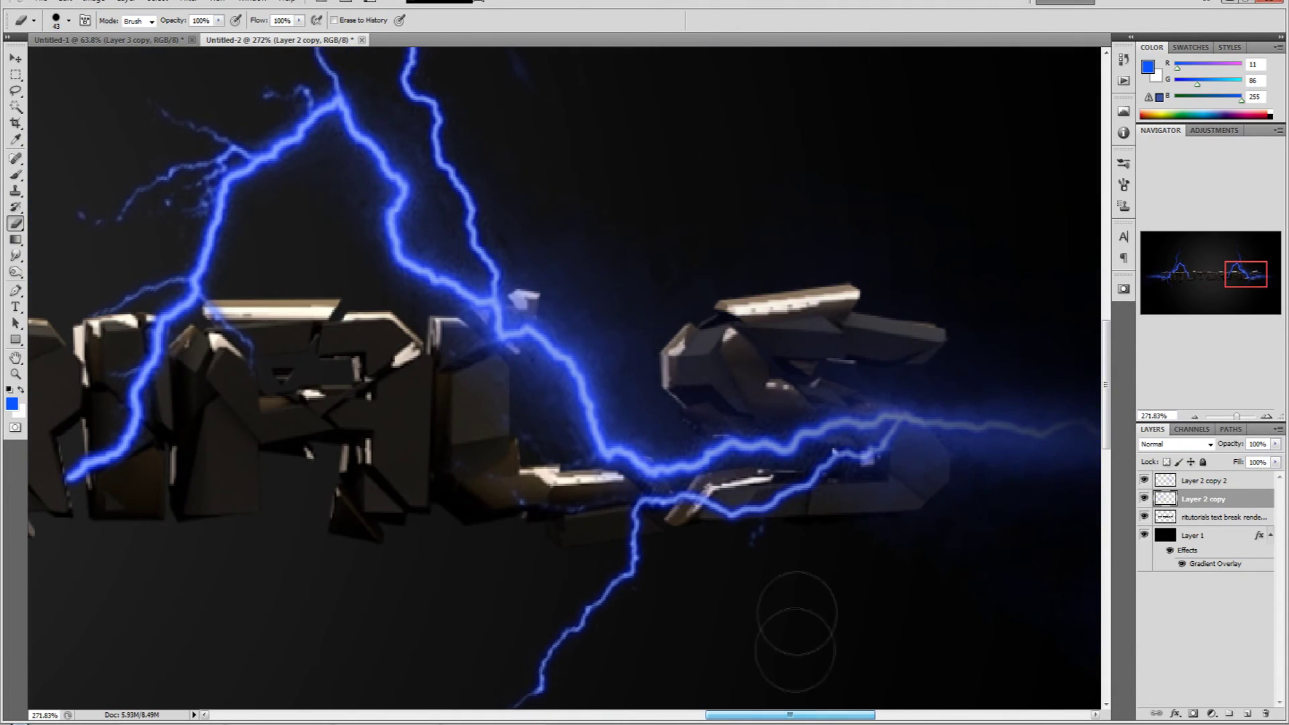
# On the right lightning layer, cleanly erase the bolt over the letter, then zoom out
pyautogui.click(1192, 482)
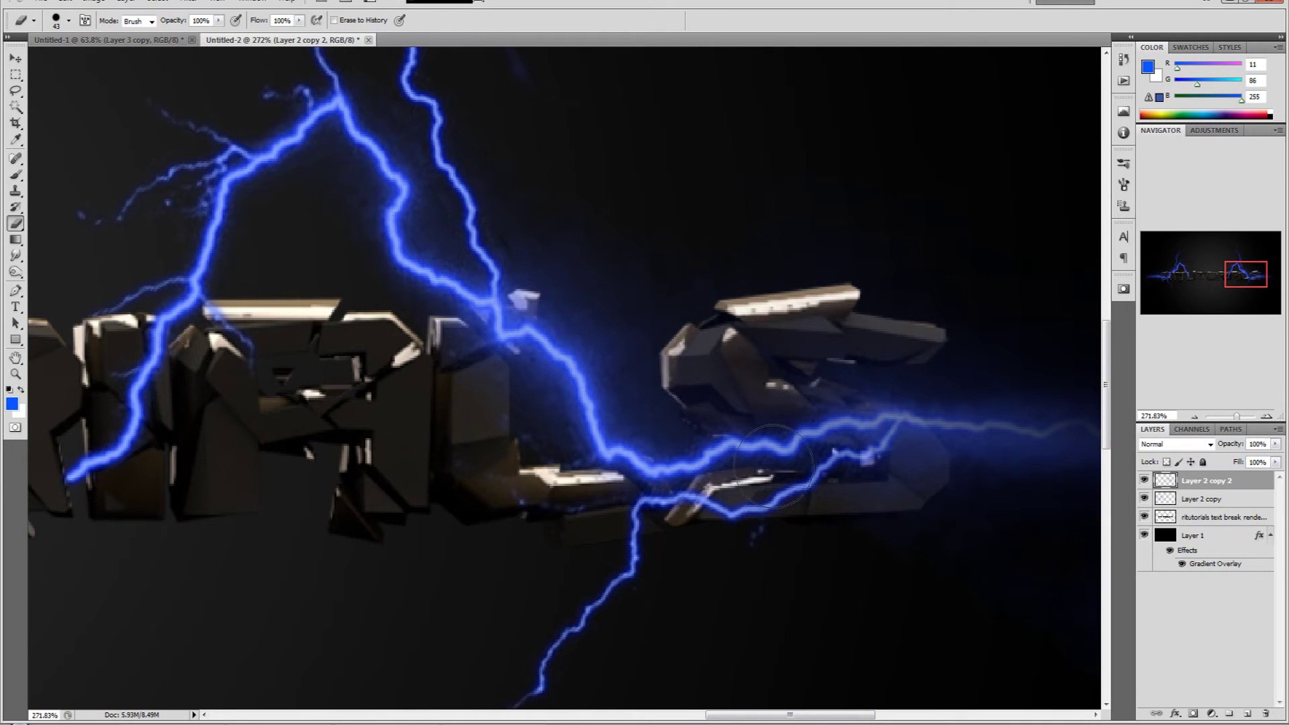
pyautogui.moveTo(473, 420)
pyautogui.mouseDown()
pyautogui.moveTo(497, 315)
pyautogui.moveTo(514, 306)
pyautogui.moveTo(452, 403)
pyautogui.mouseUp()
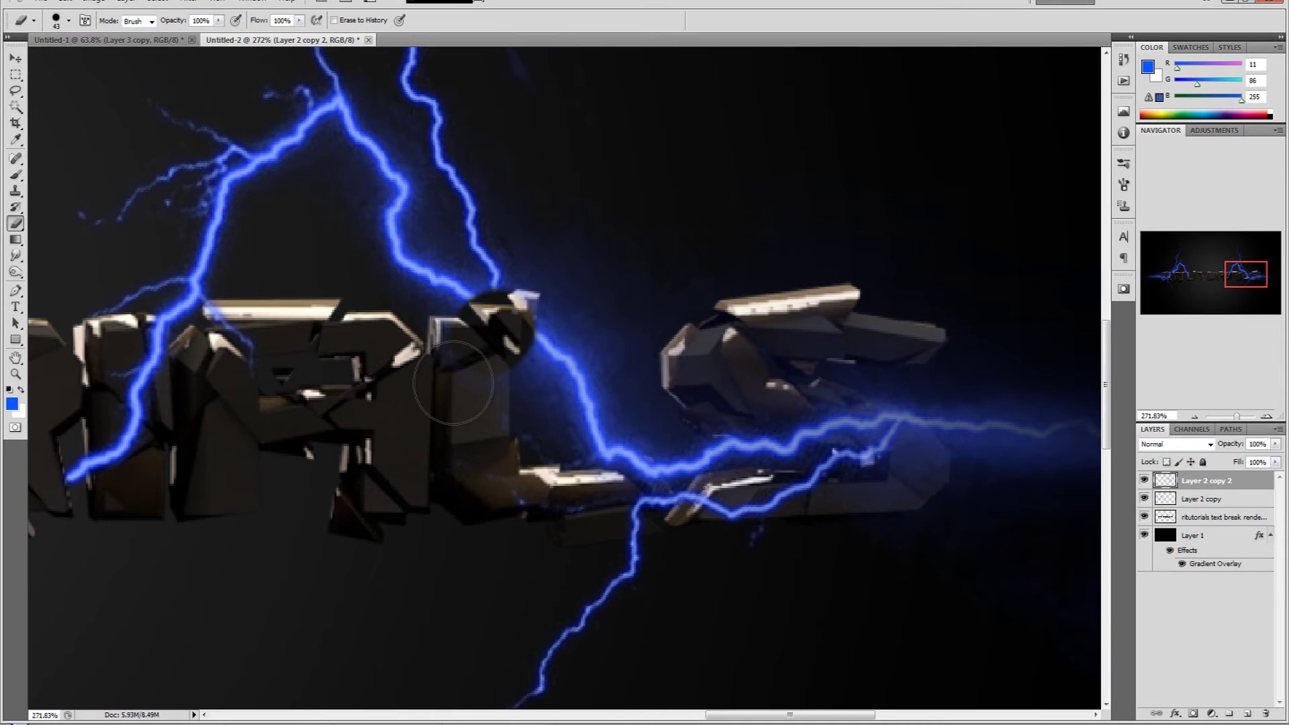
pyautogui.hotkey('ctrl', 'alt', 'z')
pyautogui.hotkey('ctrl', 'alt', 'z')
pyautogui.moveTo(480, 346)
pyautogui.mouseDown()
pyautogui.moveTo(501, 329)
pyautogui.moveTo(446, 386)
pyautogui.moveTo(468, 392)
pyautogui.mouseUp()
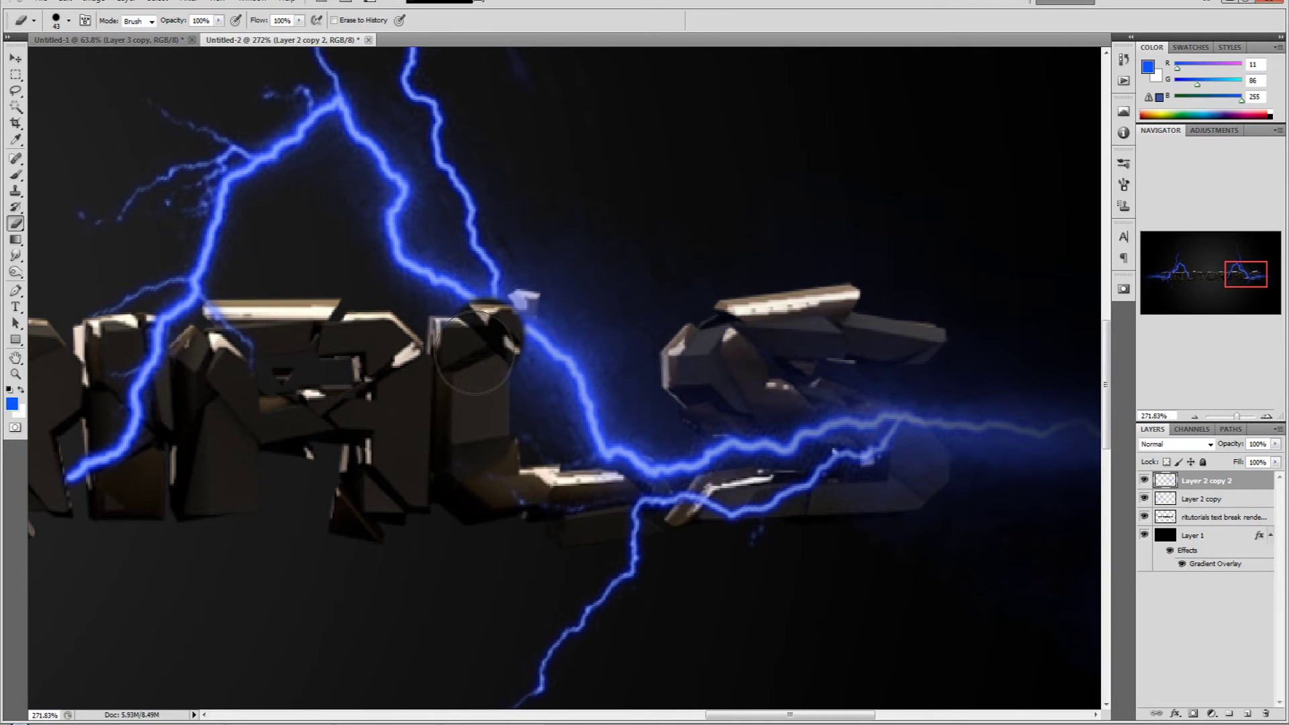
pyautogui.click(69, 20)
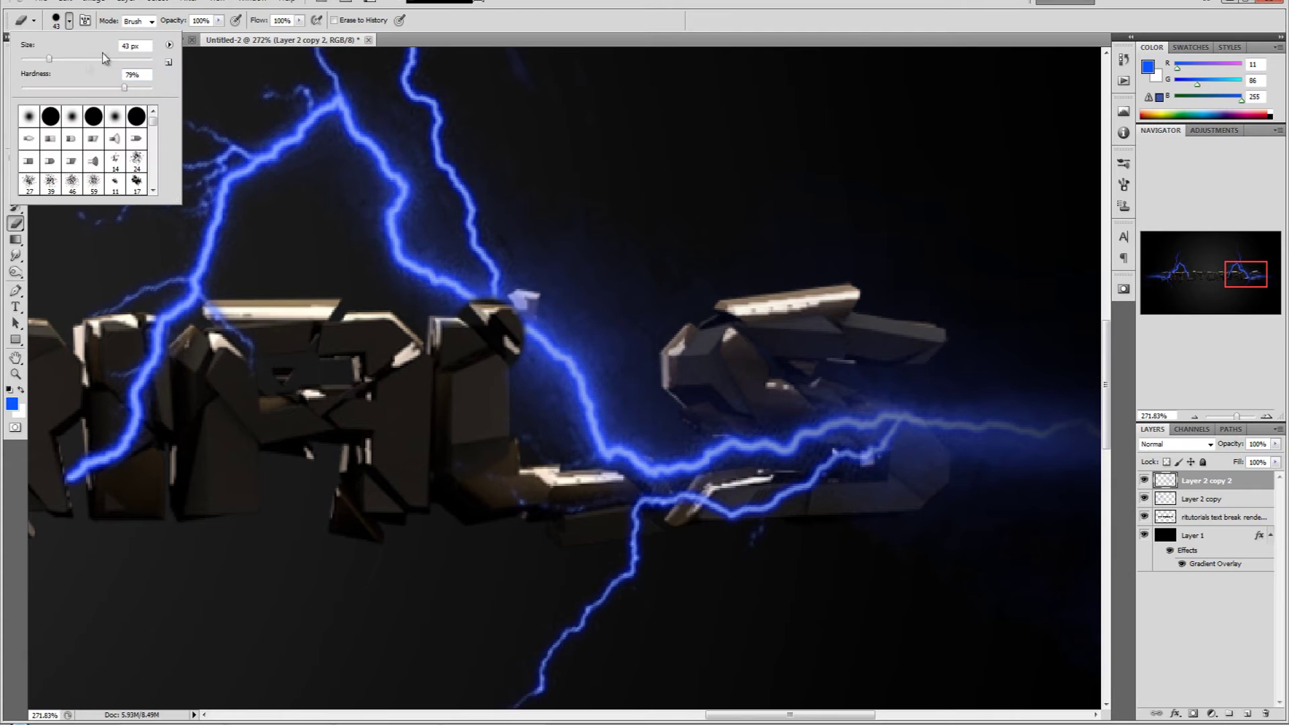
pyautogui.press('Return')
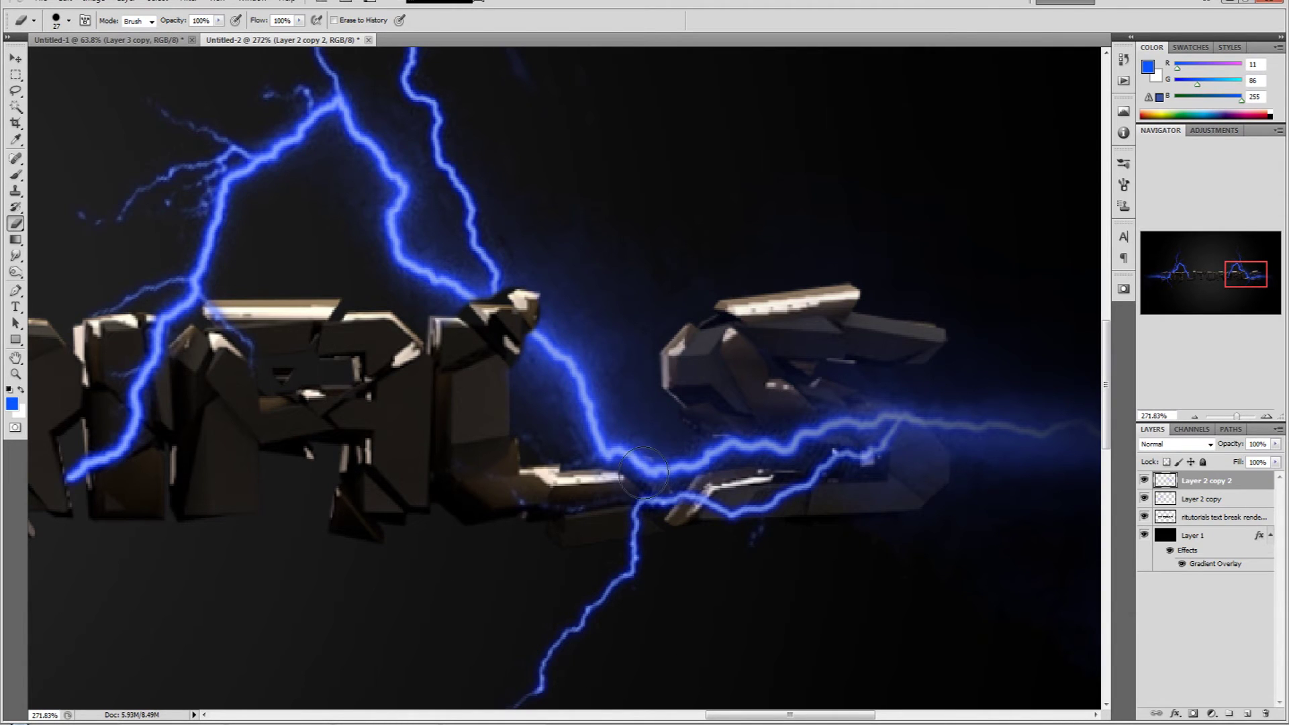
pyautogui.moveTo(1238, 424); pyautogui.dragTo(1232, 421)
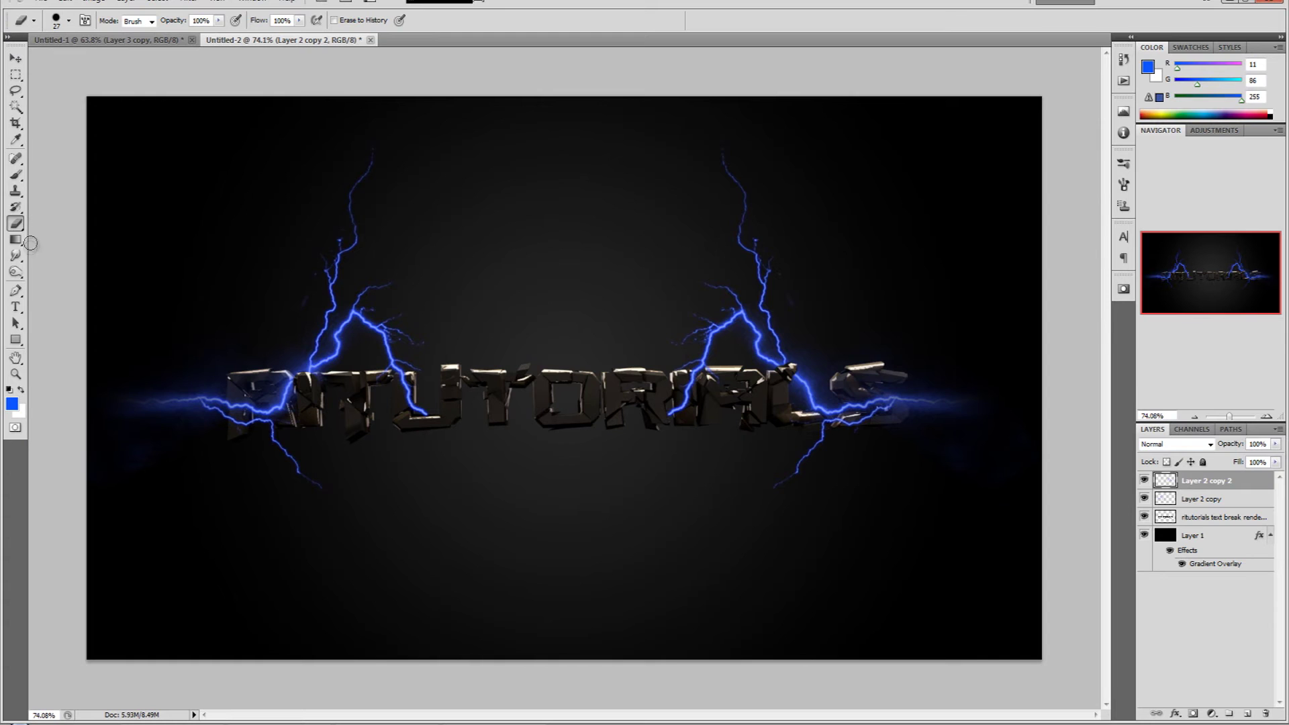
pyautogui.click(21, 175)
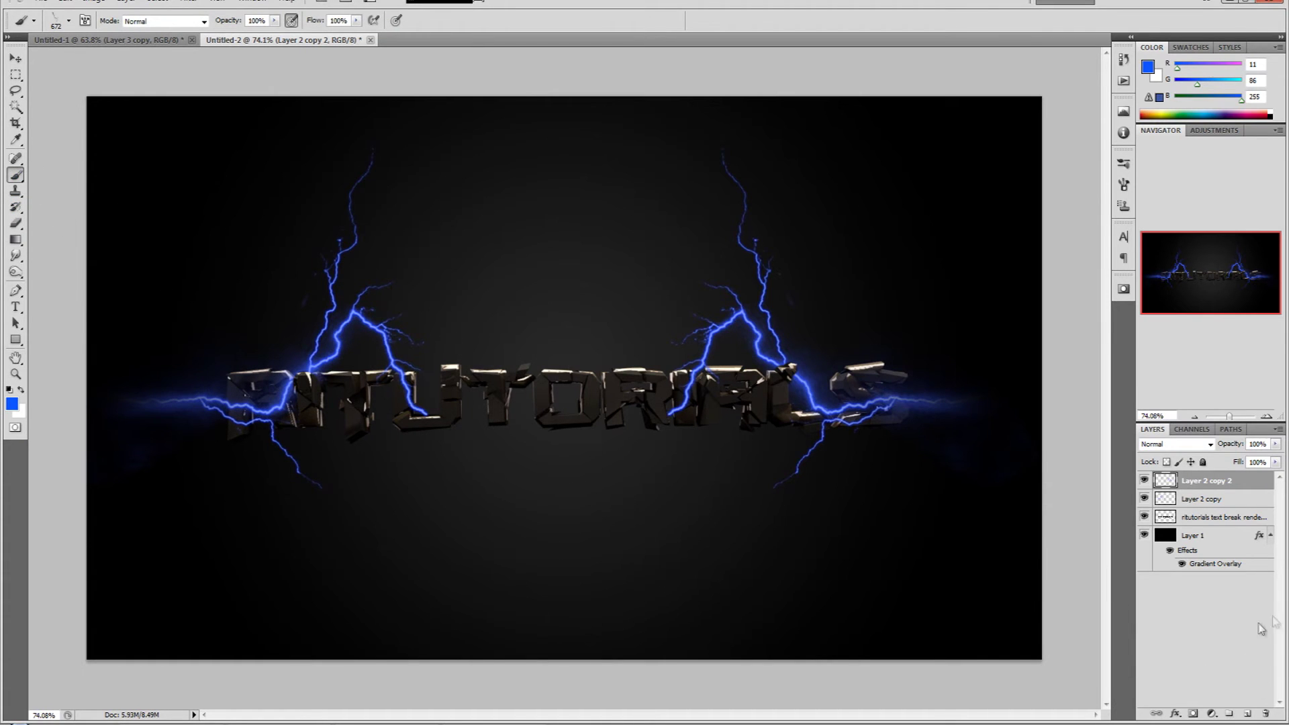
# On a new layer, stamp a lightning-shaped brush tip across the middle of the text
pyautogui.click(1245, 714)
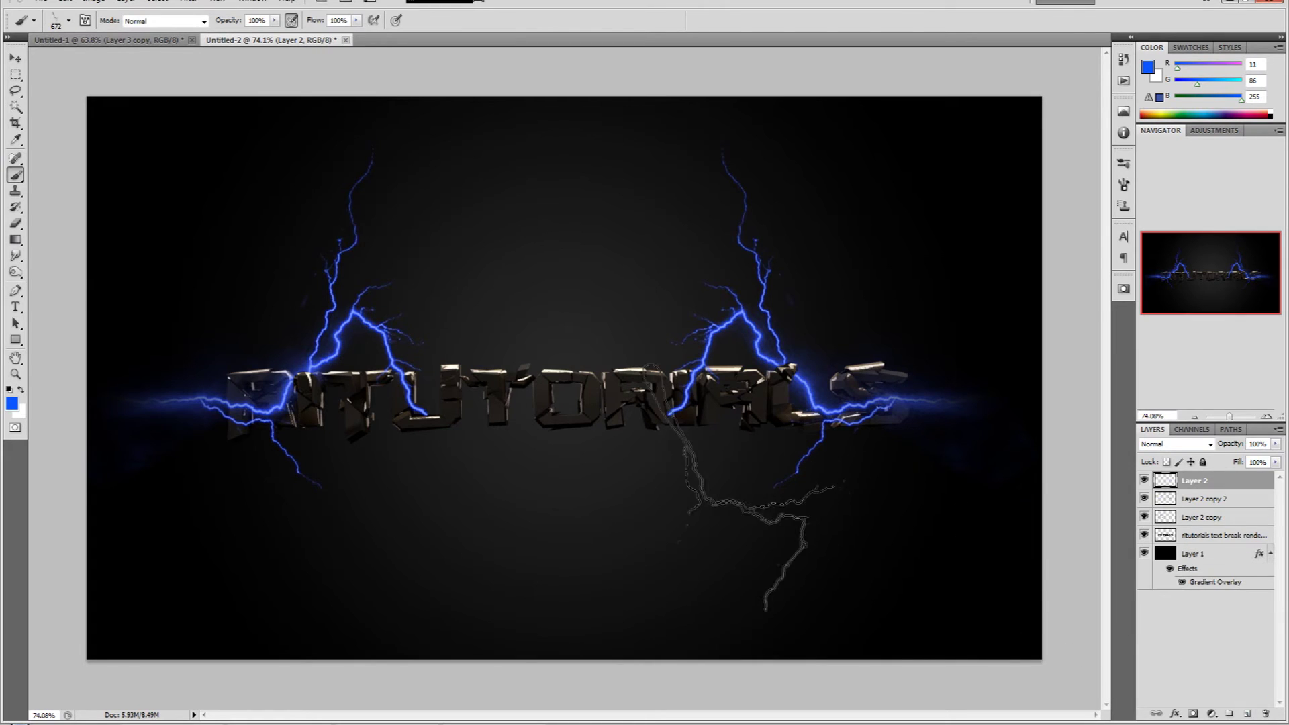
pyautogui.click(68, 21)
pyautogui.scroll(-10, 82, 110)
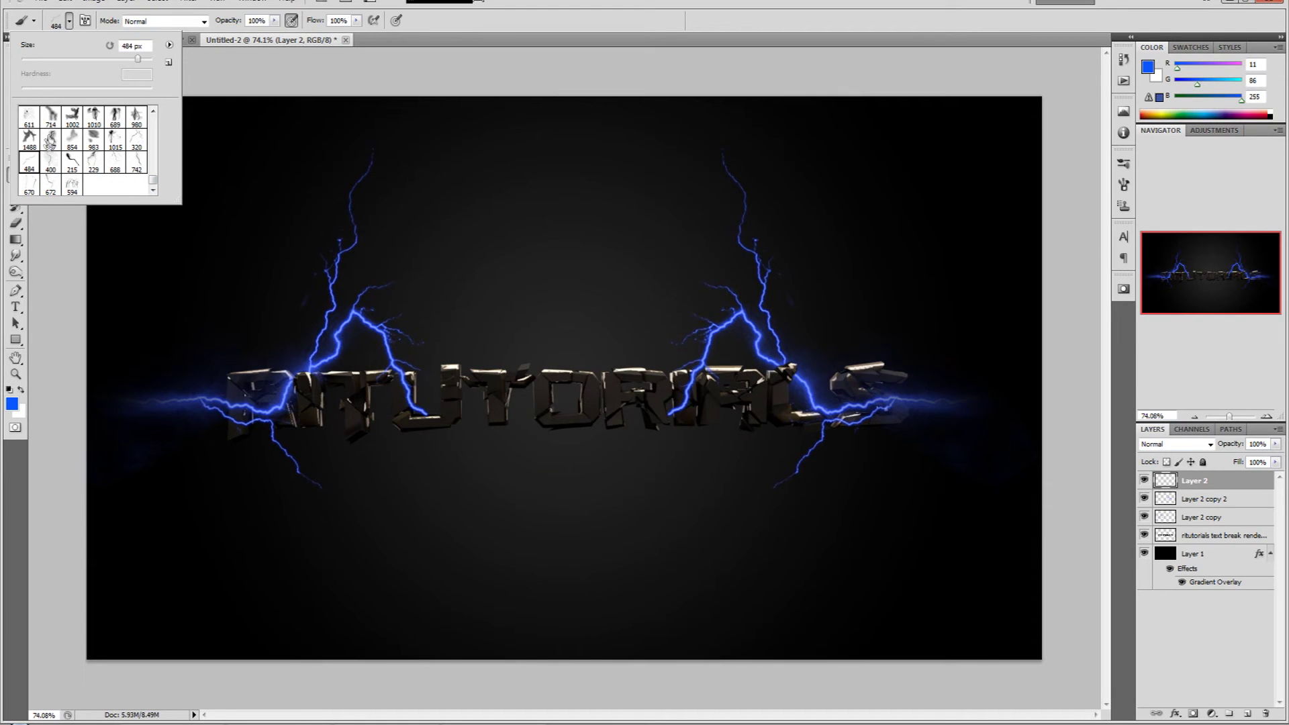
pyautogui.click(69, 23)
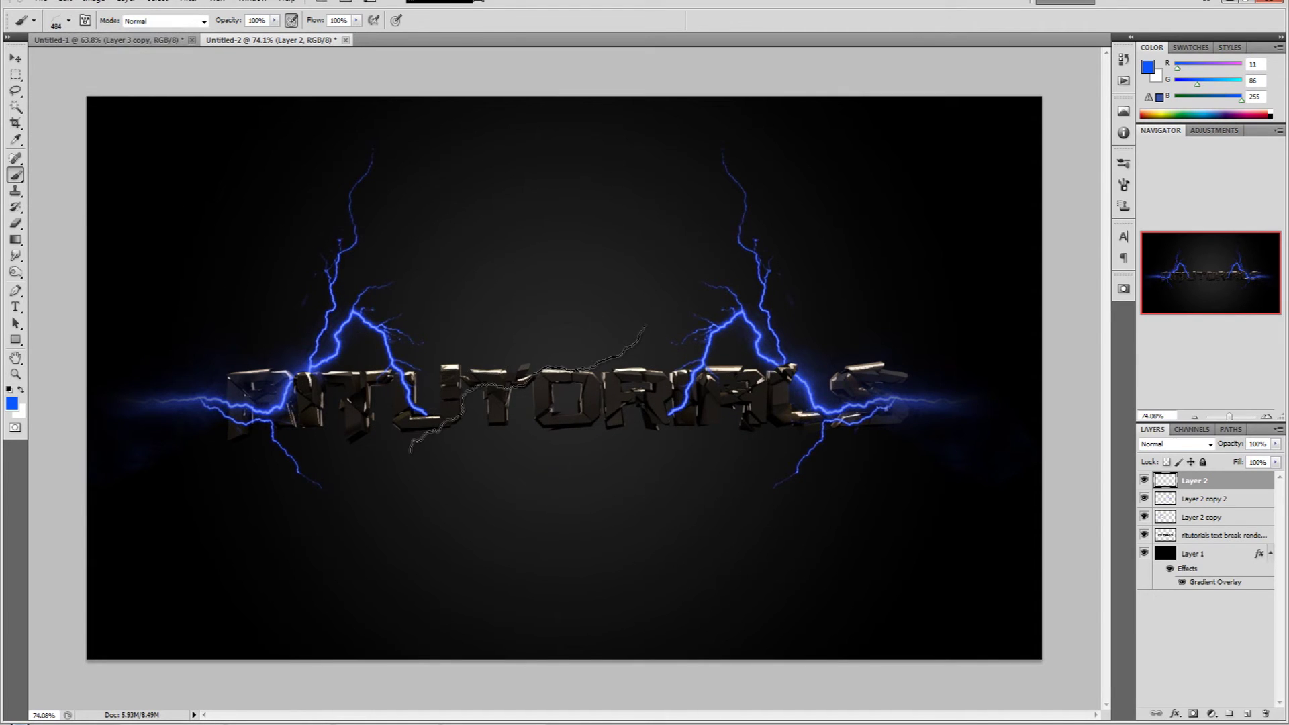
pyautogui.click(527, 388)
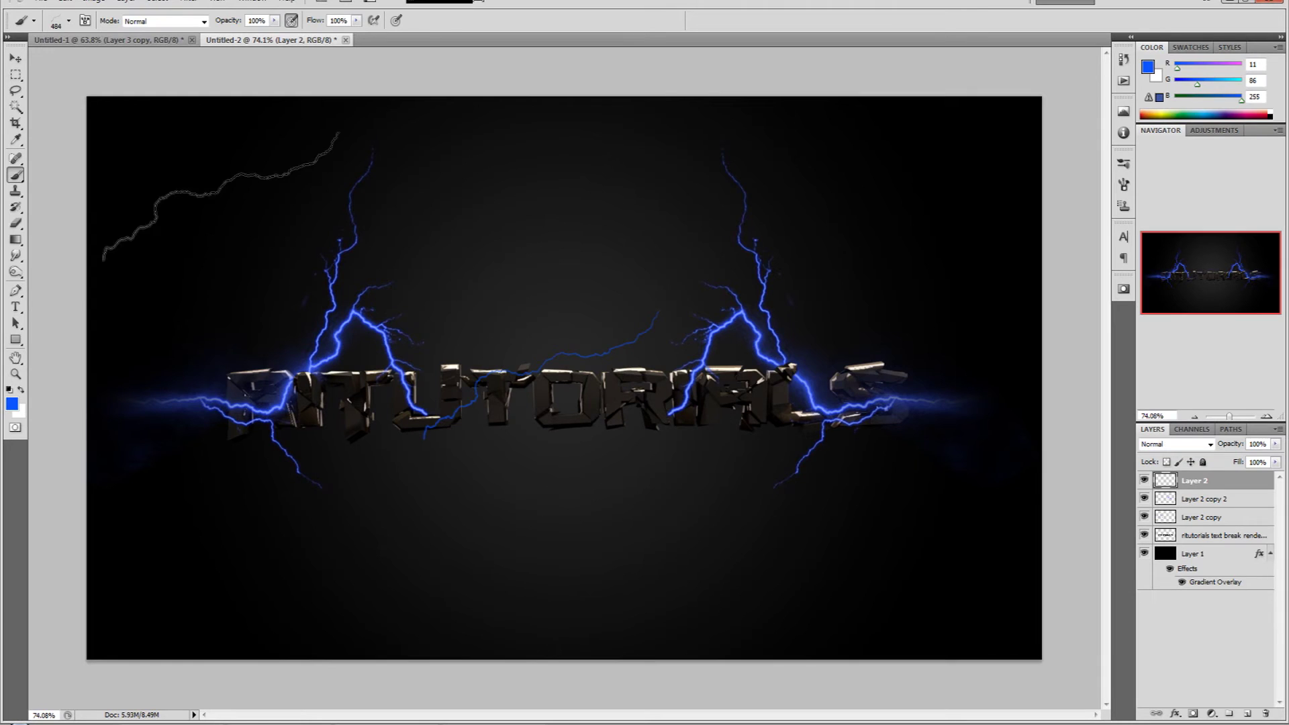
# Rotate the new lightning about 20 degrees and stretch it wider across the text
pyautogui.click(15, 60)
pyautogui.moveTo(661, 284); pyautogui.dragTo(683, 329)
pyautogui.moveTo(650, 412); pyautogui.dragTo(650, 417)
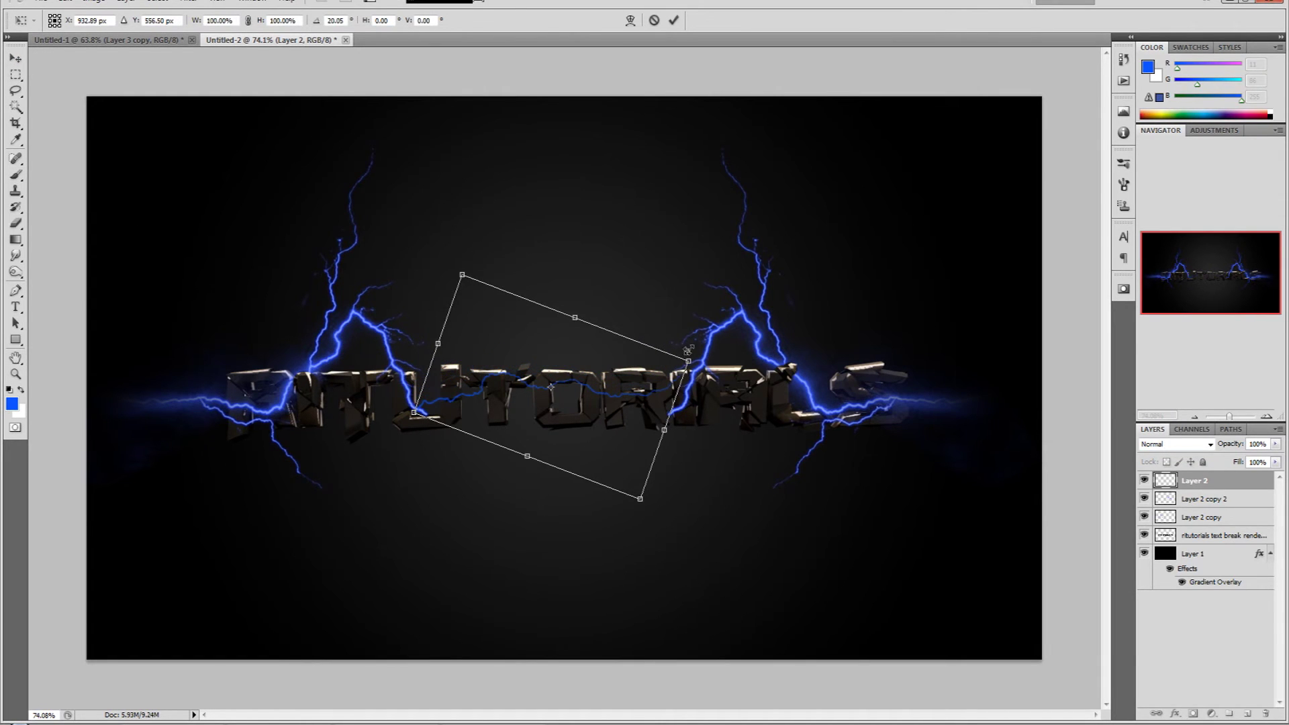
pyautogui.moveTo(689, 362); pyautogui.dragTo(862, 363)
pyautogui.moveTo(678, 403); pyautogui.dragTo(556, 447)
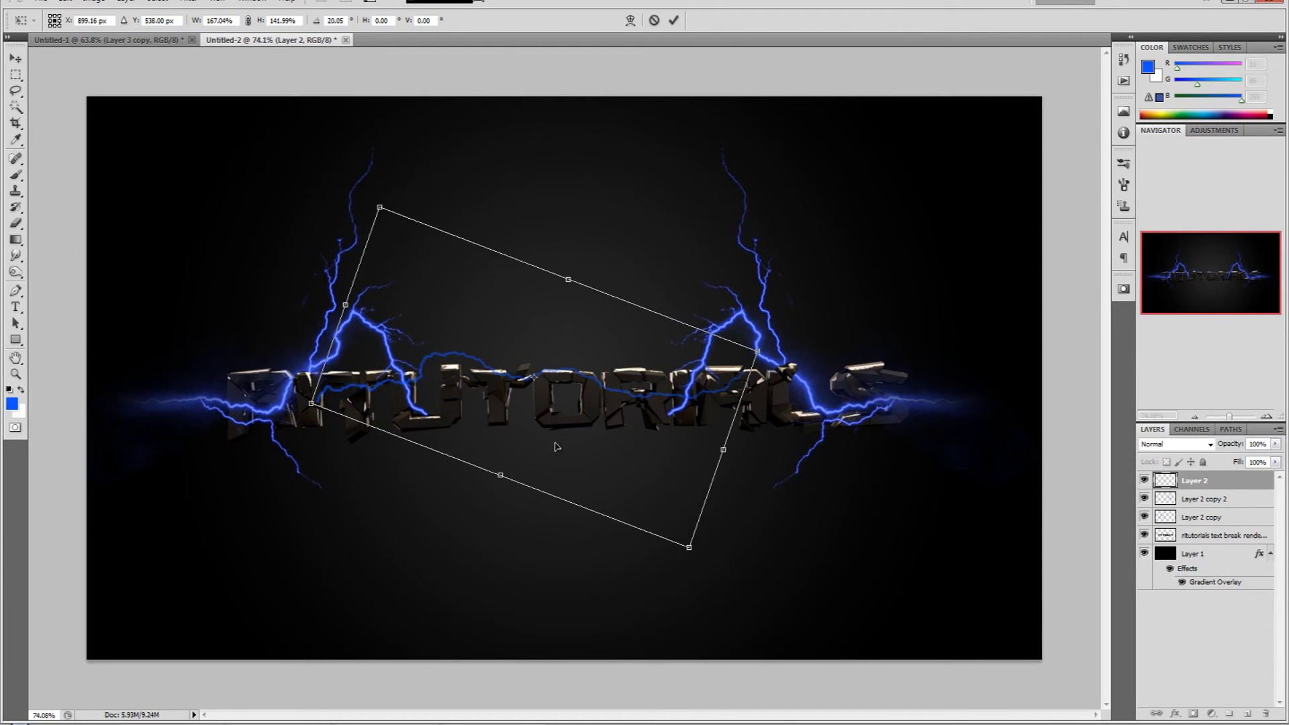
pyautogui.press('Escape')
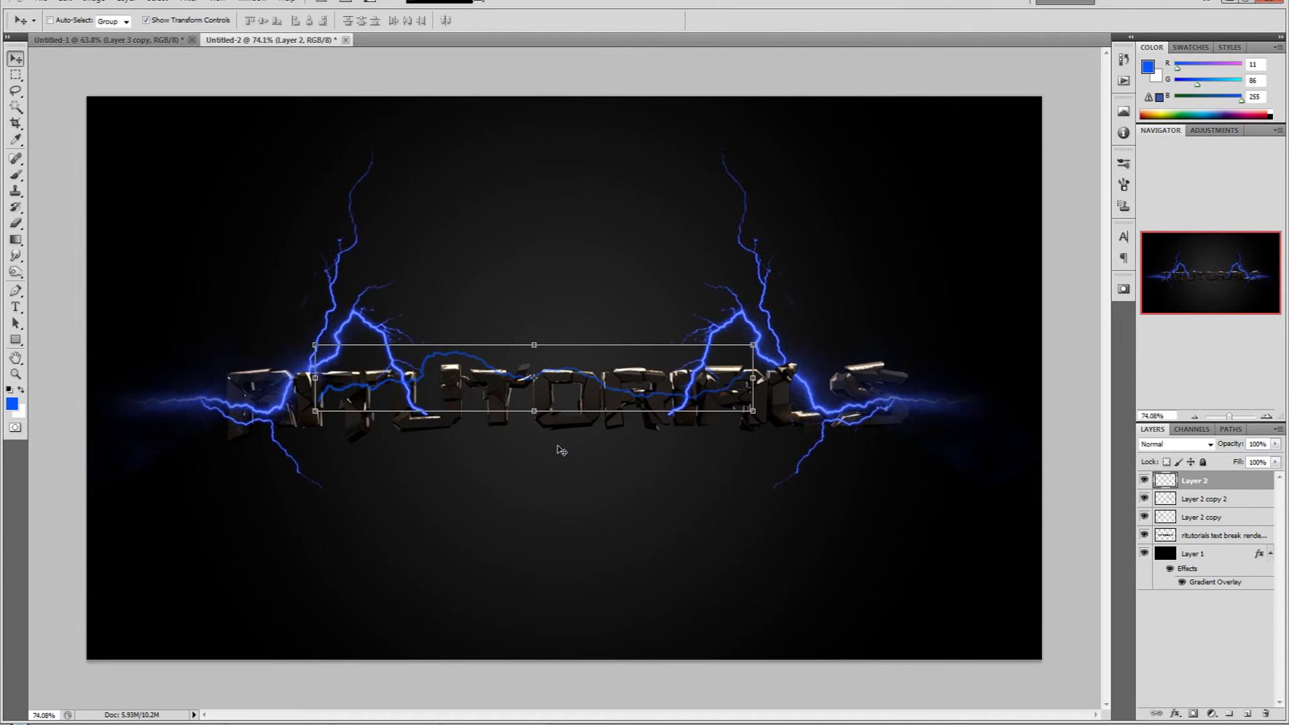
# Give Layer 2 a white Inner Glow
pyautogui.doubleClick(1242, 486)
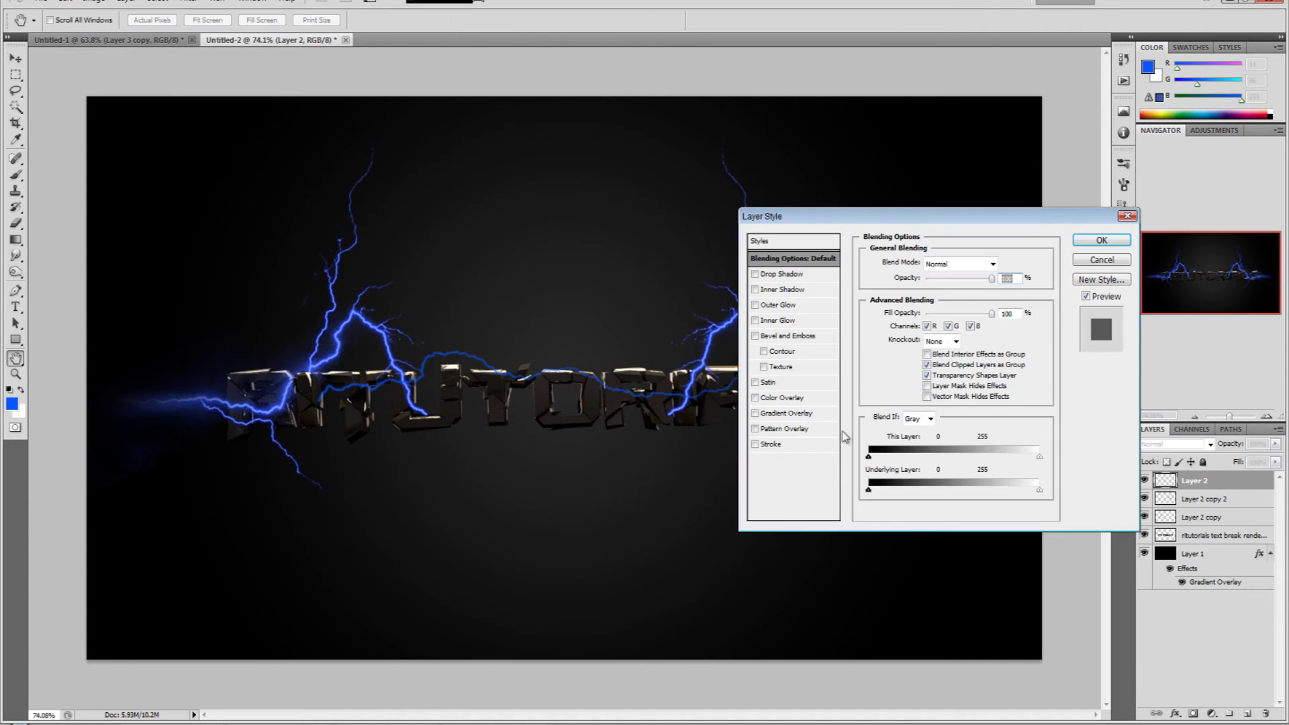
pyautogui.click(755, 321)
pyautogui.click(793, 322)
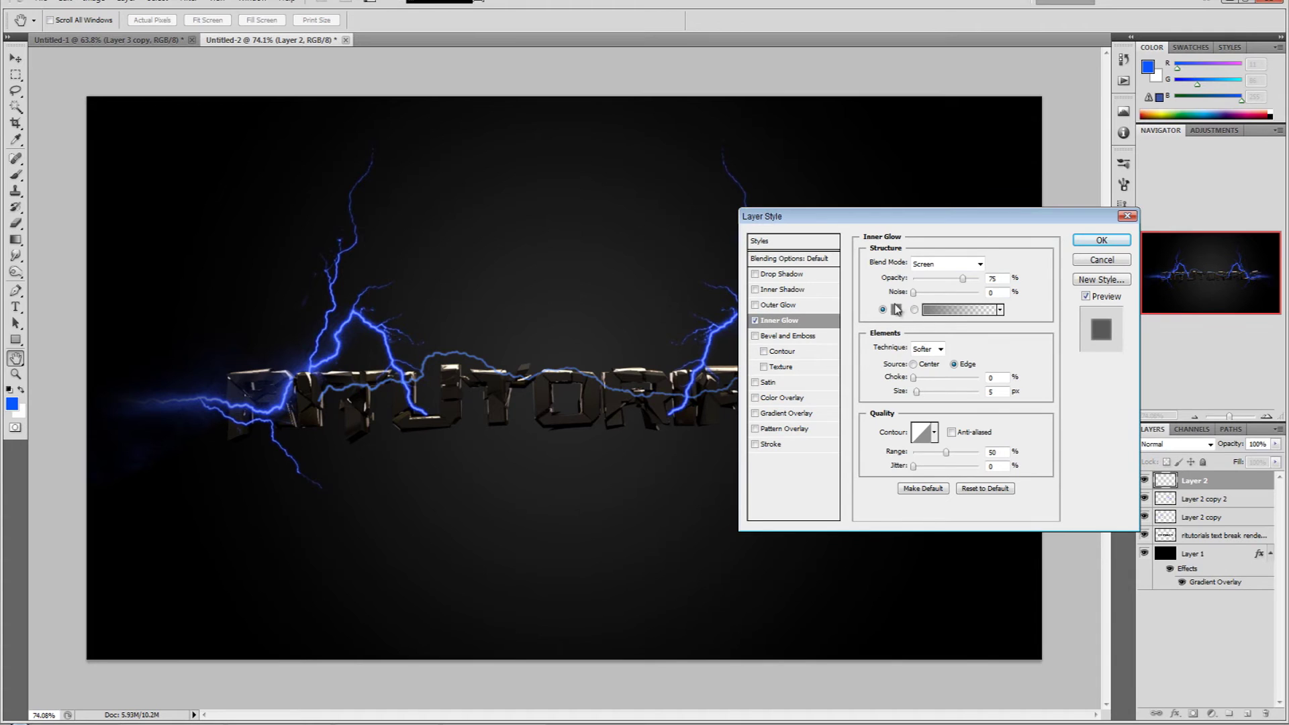
pyautogui.click(897, 309)
pyautogui.click(409, 522)
pyautogui.click(718, 513)
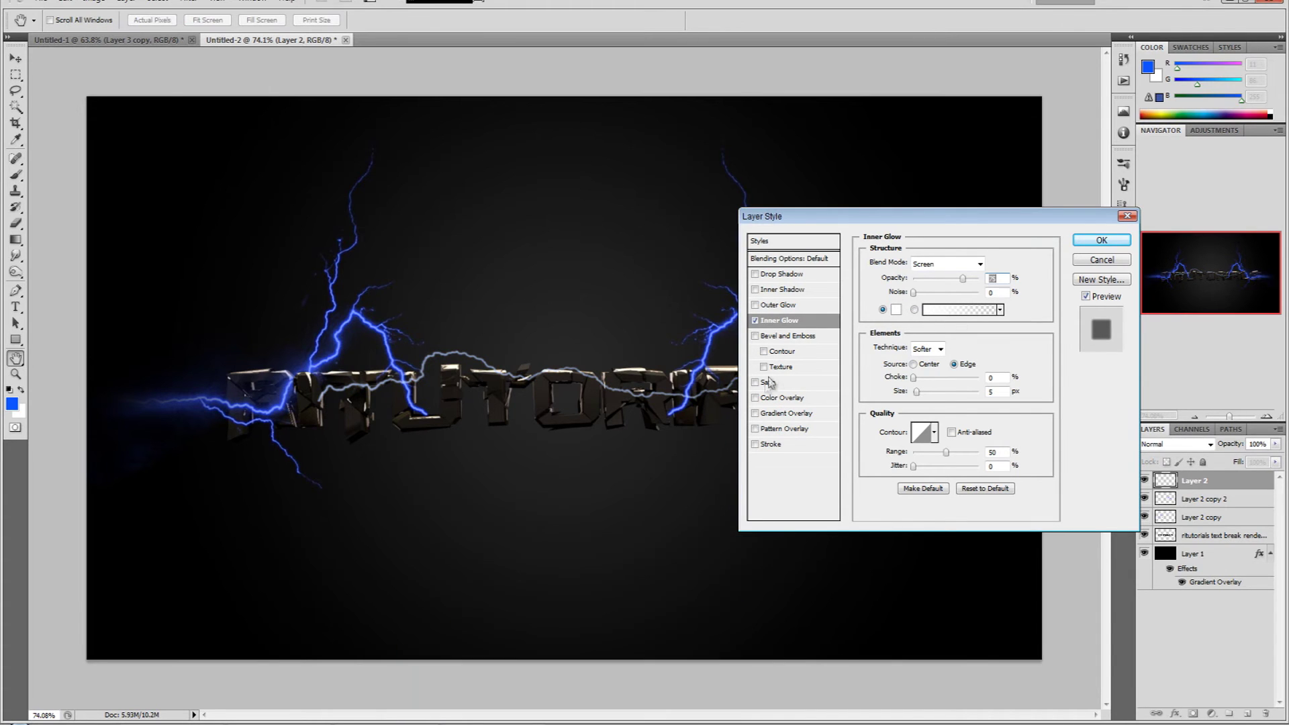
# Enable Outer Glow and set its colour to blue
pyautogui.click(756, 305)
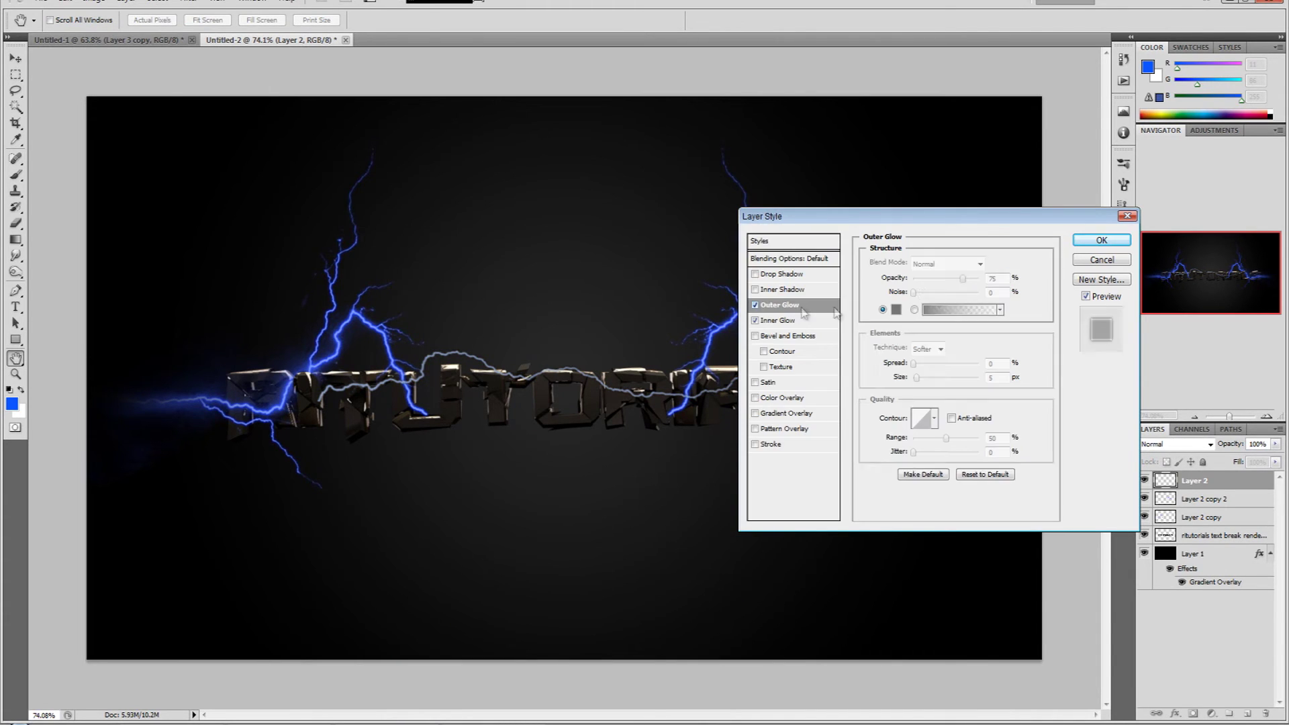
pyautogui.click(897, 310)
pyautogui.click(579, 522)
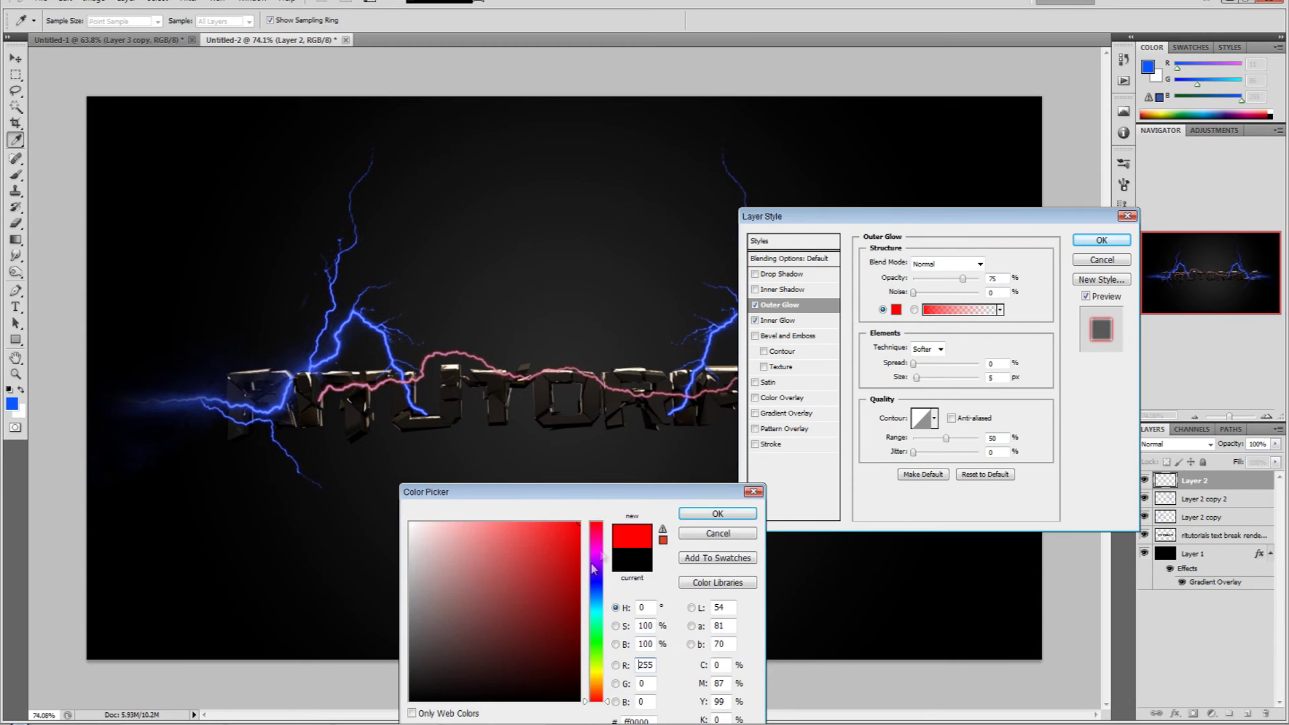
pyautogui.click(586, 606)
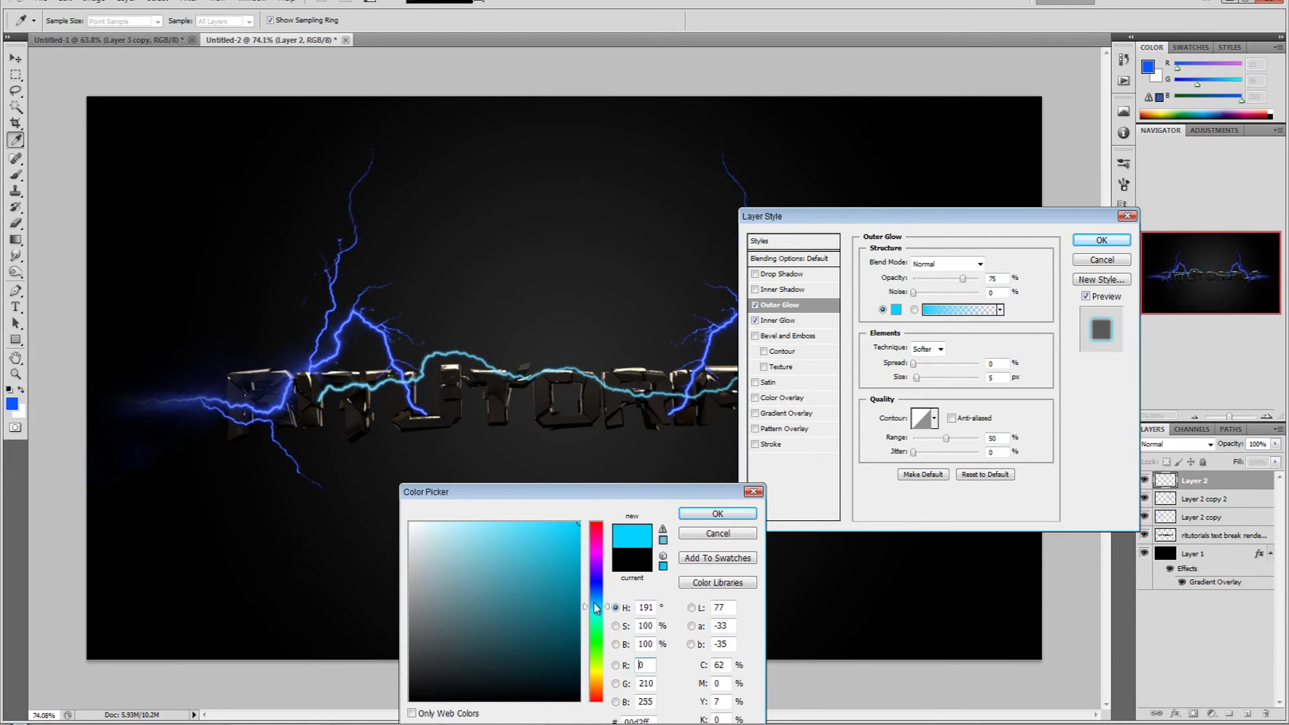
pyautogui.click(595, 586)
pyautogui.moveTo(598, 587); pyautogui.dragTo(598, 592)
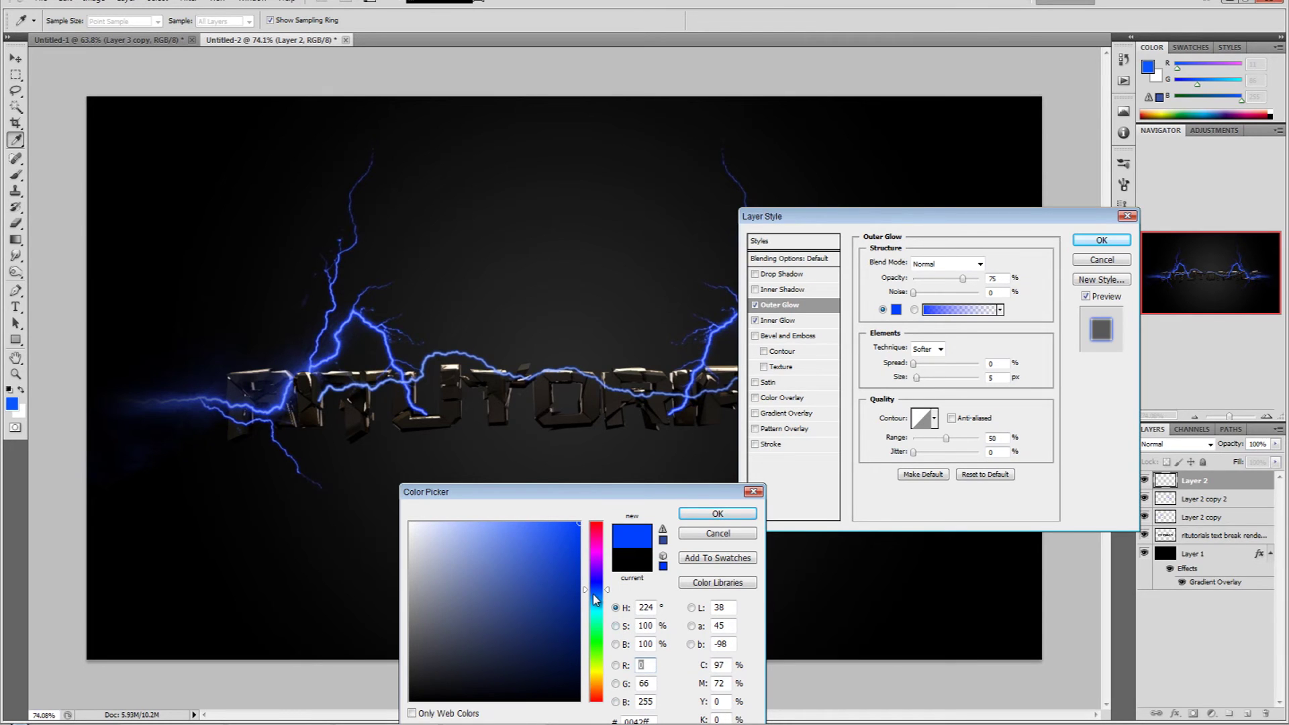
pyautogui.moveTo(595, 595); pyautogui.dragTo(591, 588)
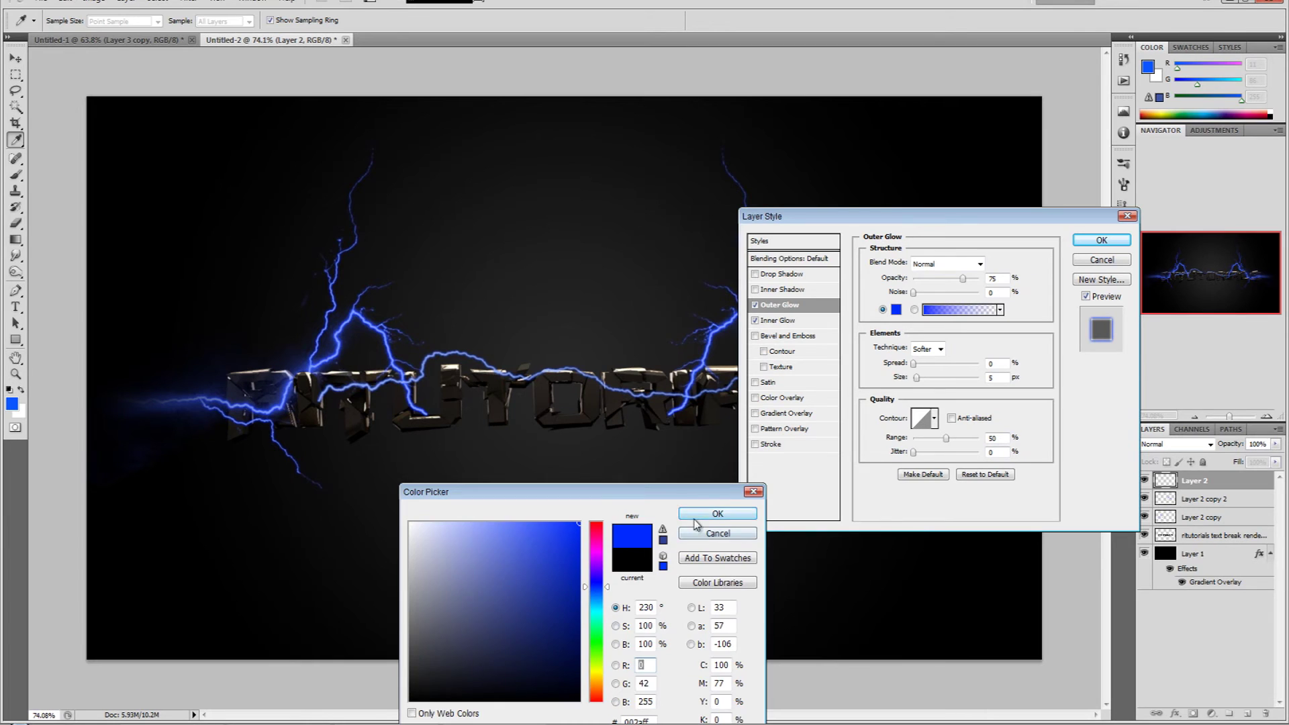
pyautogui.click(716, 515)
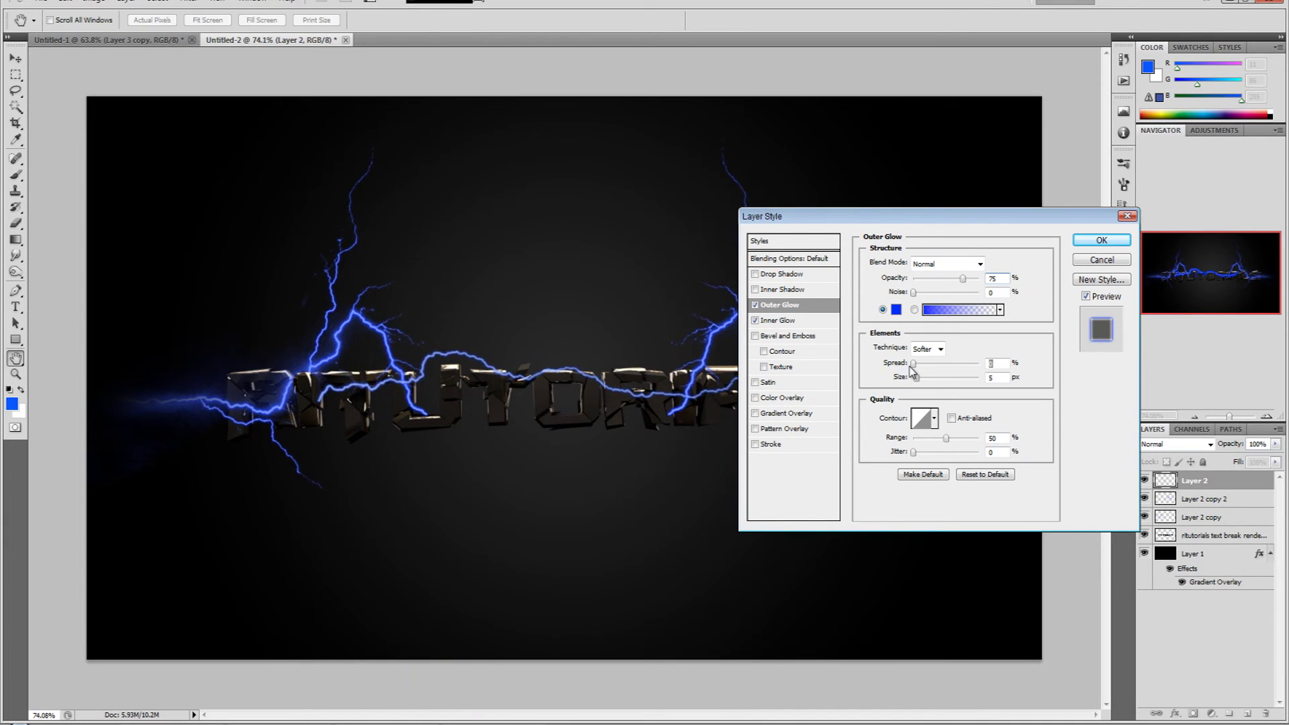
# Set Outer Glow Spread 4, Size 27, Range 100, deepen the blue, and apply
pyautogui.click(915, 366)
pyautogui.write('4')
pyautogui.moveTo(920, 379); pyautogui.dragTo(926, 384)
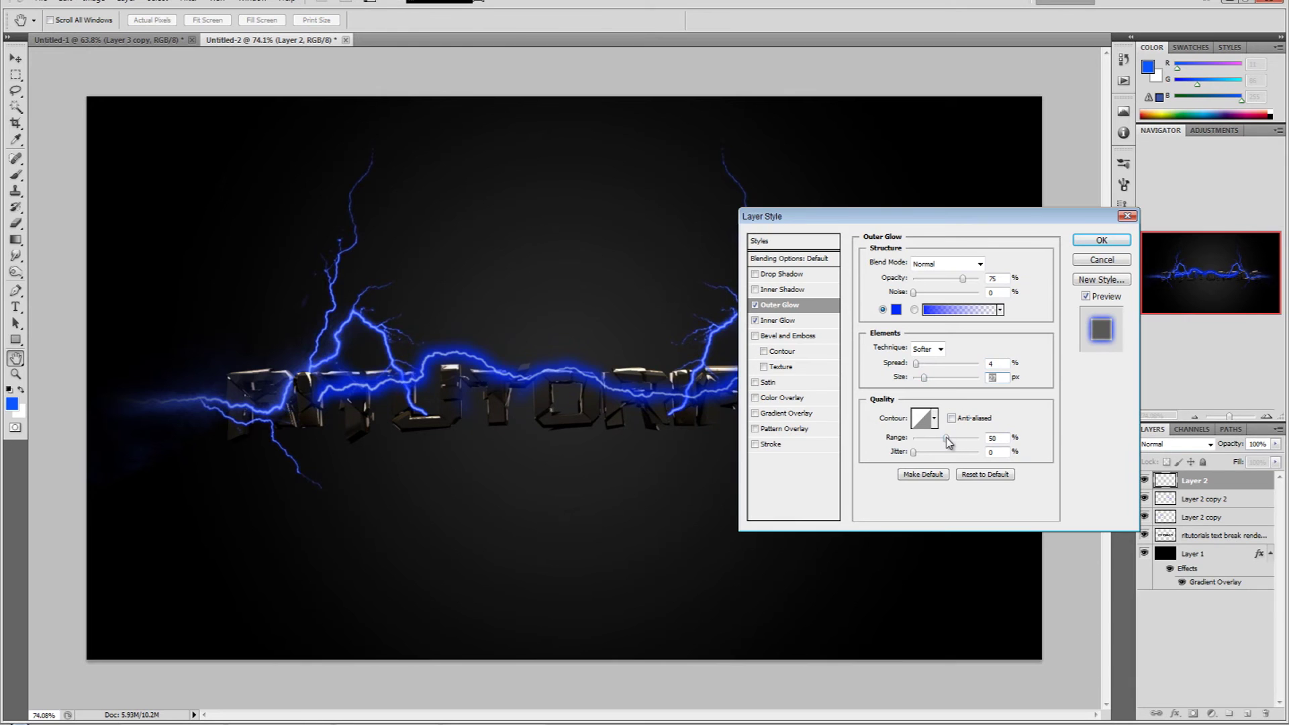
pyautogui.moveTo(946, 438); pyautogui.dragTo(1017, 443)
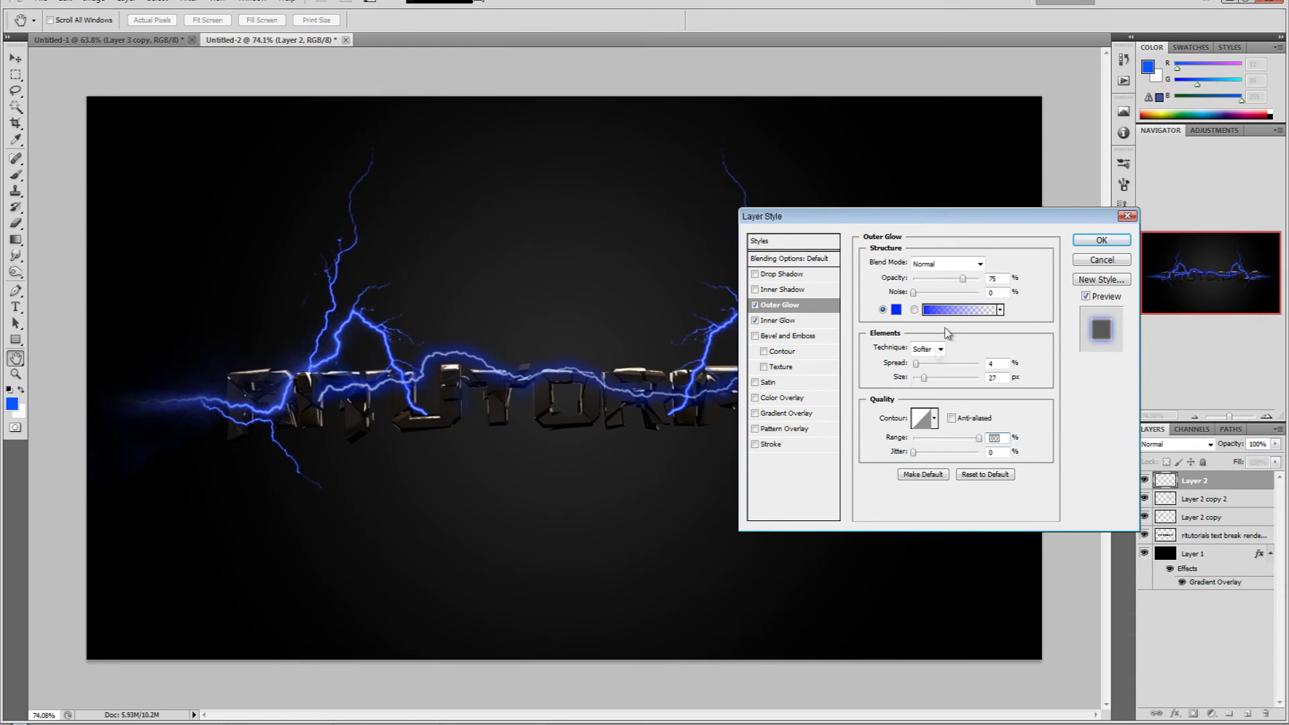
pyautogui.click(896, 309)
pyautogui.moveTo(547, 563)
pyautogui.mouseDown()
pyautogui.moveTo(506, 492)
pyautogui.moveTo(590, 504)
pyautogui.moveTo(557, 510)
pyautogui.mouseUp()
pyautogui.click(572, 523)
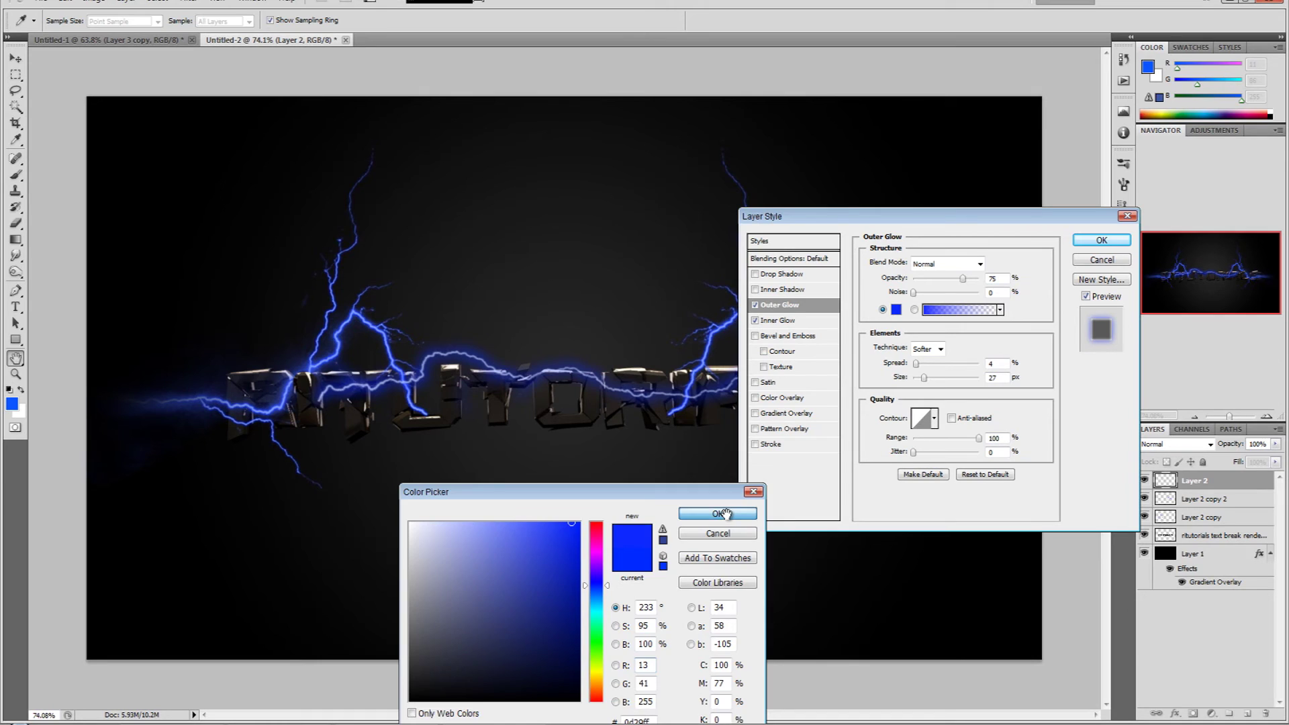
pyautogui.click(724, 514)
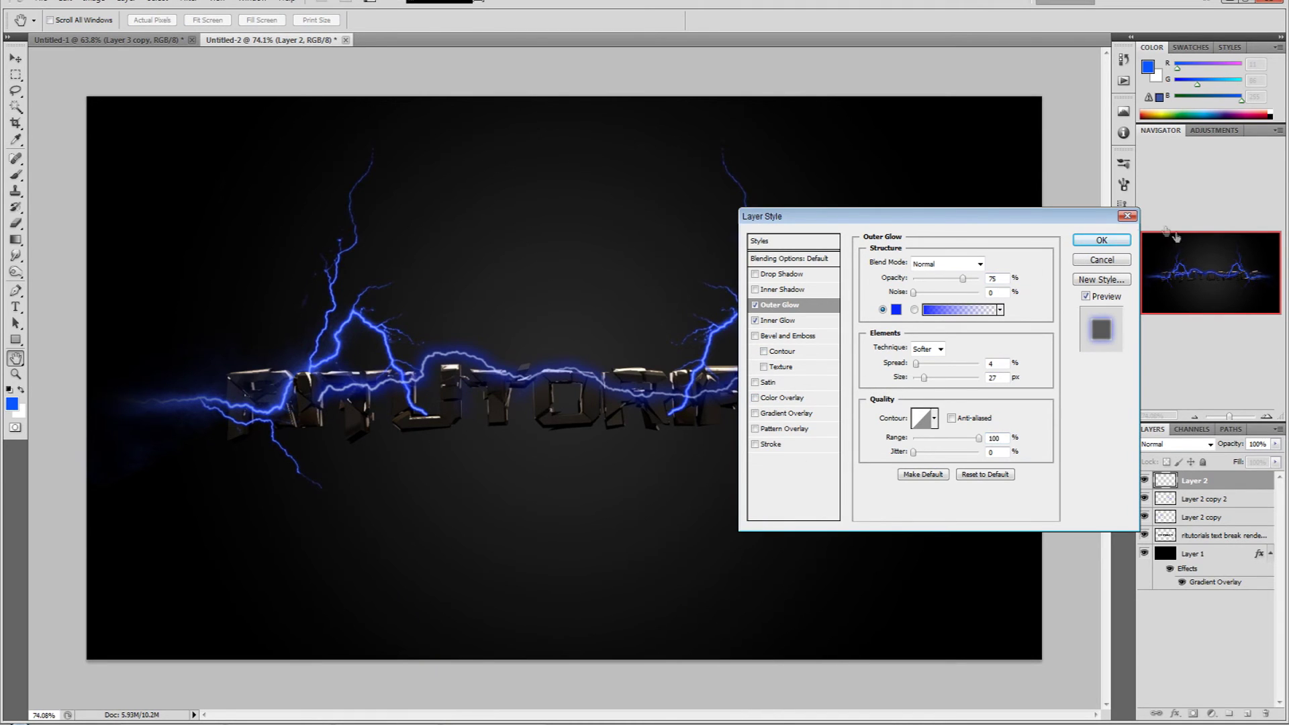
pyautogui.click(1102, 240)
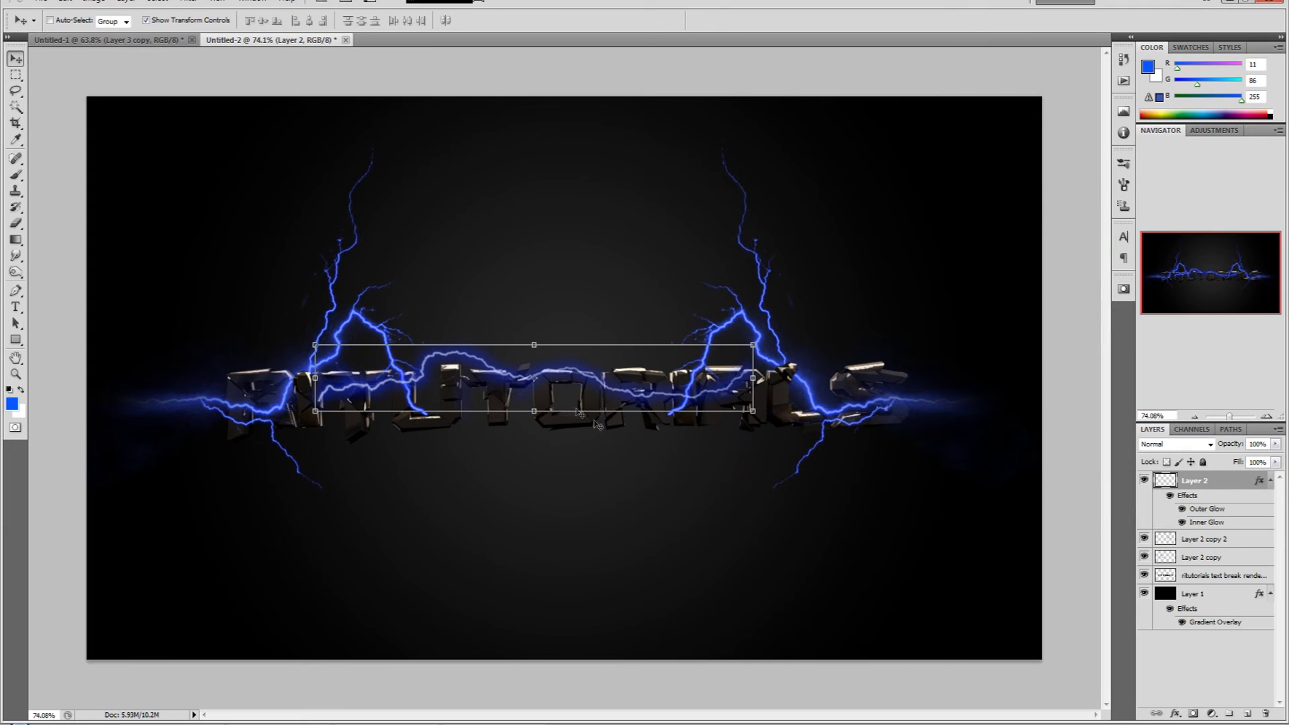
# Duplicate the horizontal lightning layer and merge both copies into one brighter layer
pyautogui.moveTo(1237, 480); pyautogui.dragTo(1247, 714)
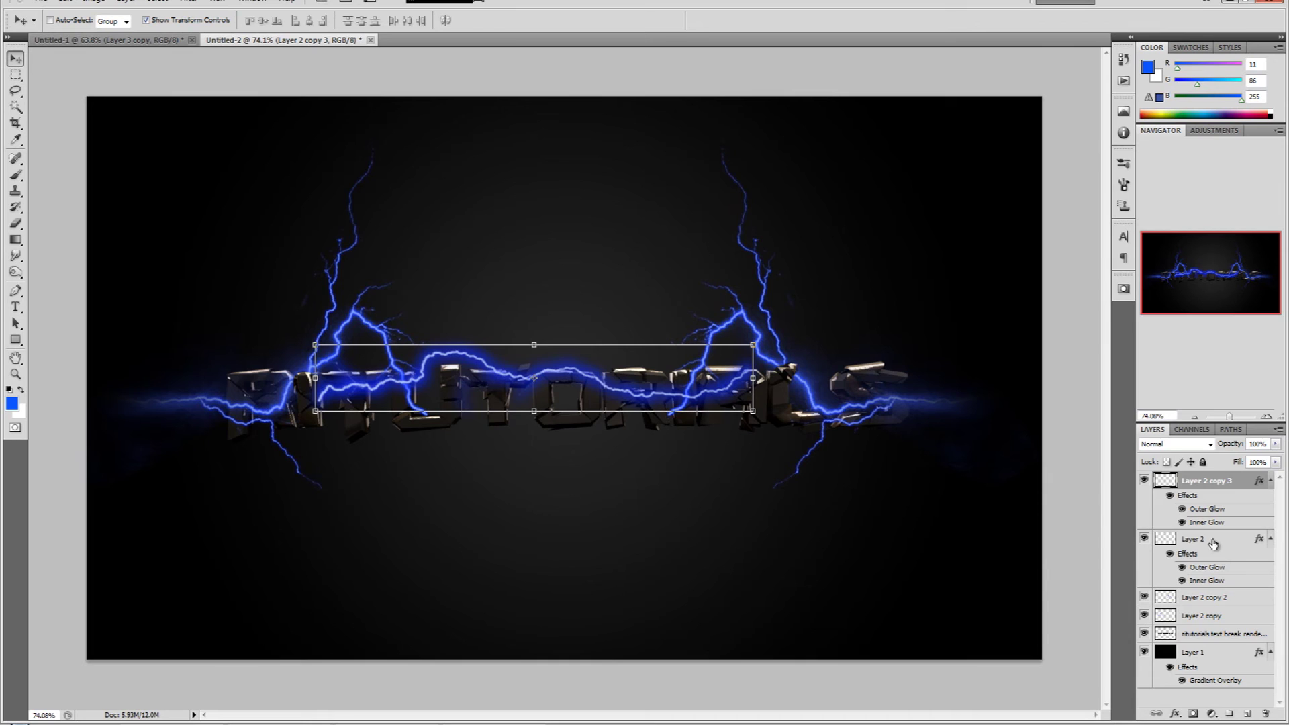
pyautogui.keyDown('ctrl'); pyautogui.click(1213, 541); pyautogui.keyUp('ctrl')
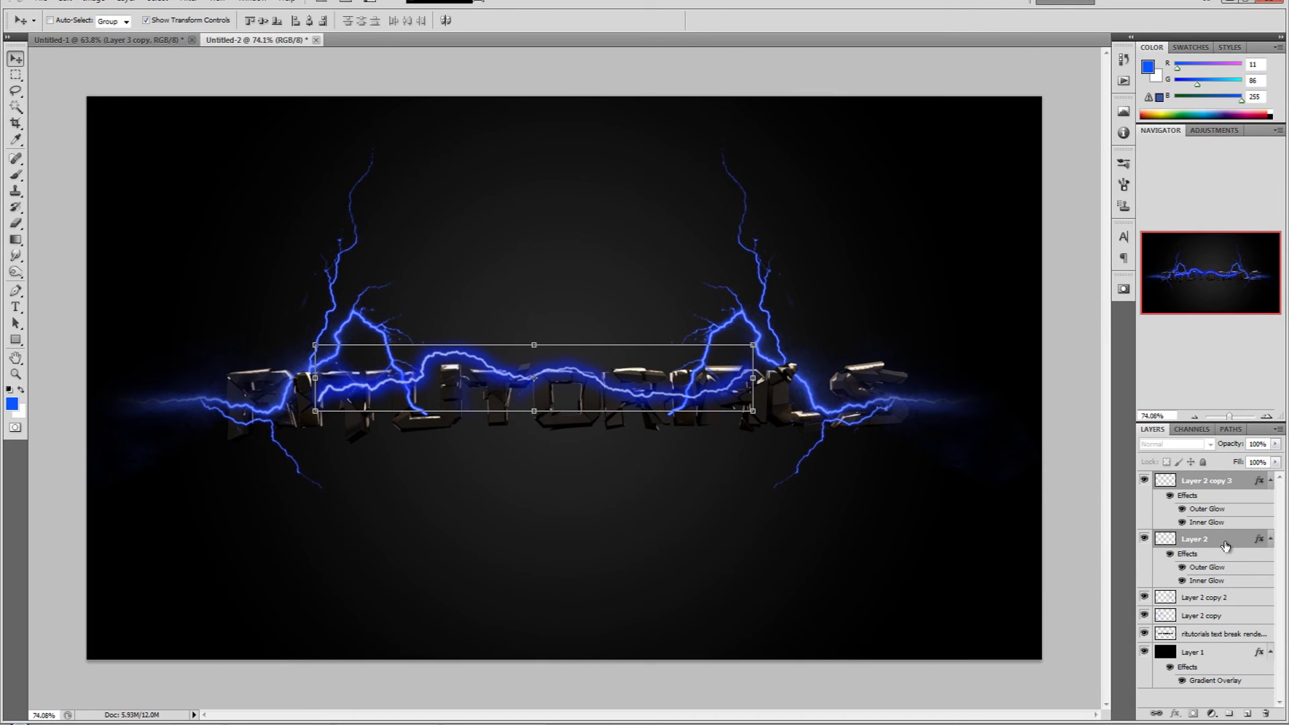
pyautogui.rightClick(1226, 541)
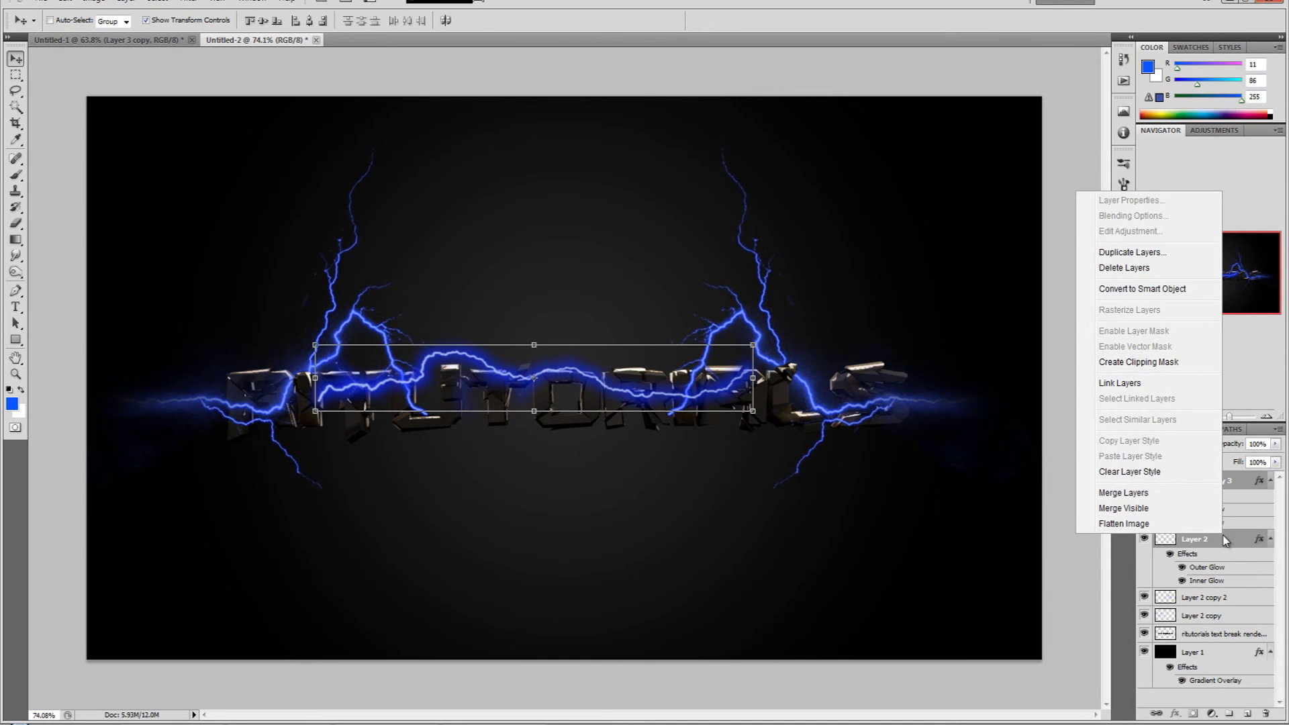
pyautogui.click(1135, 494)
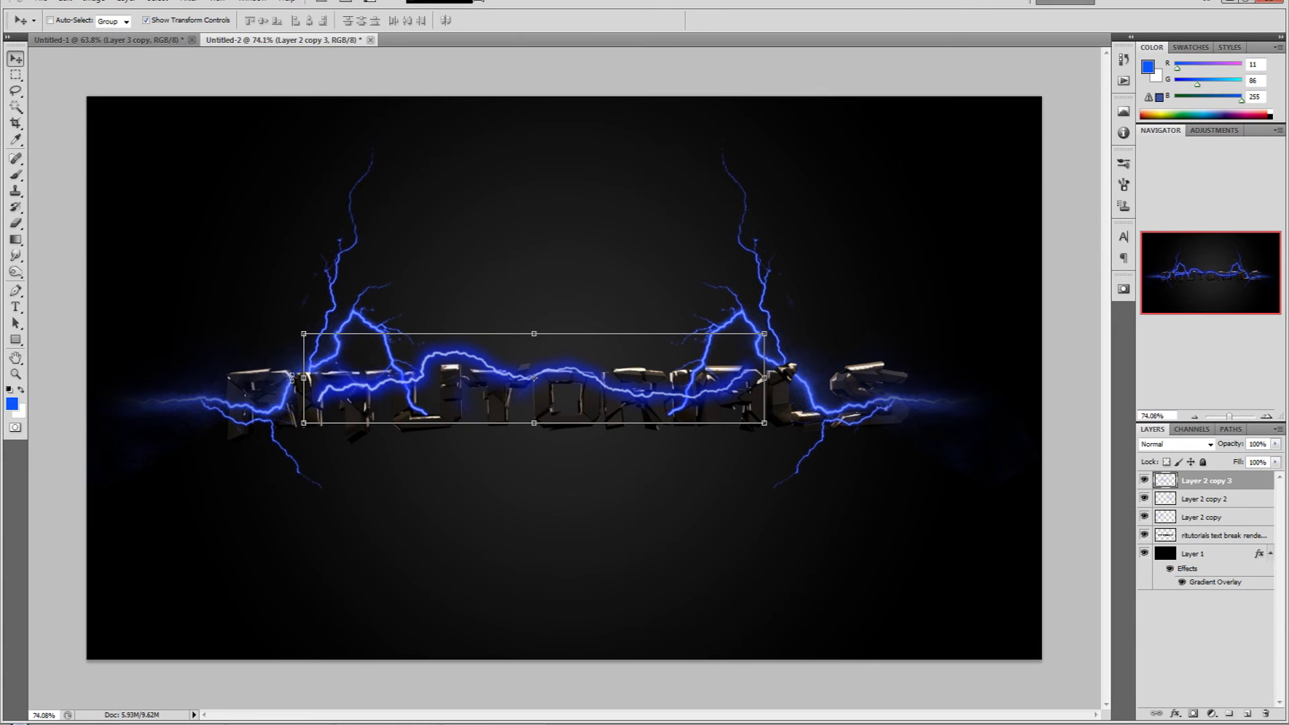
pyautogui.click(16, 223)
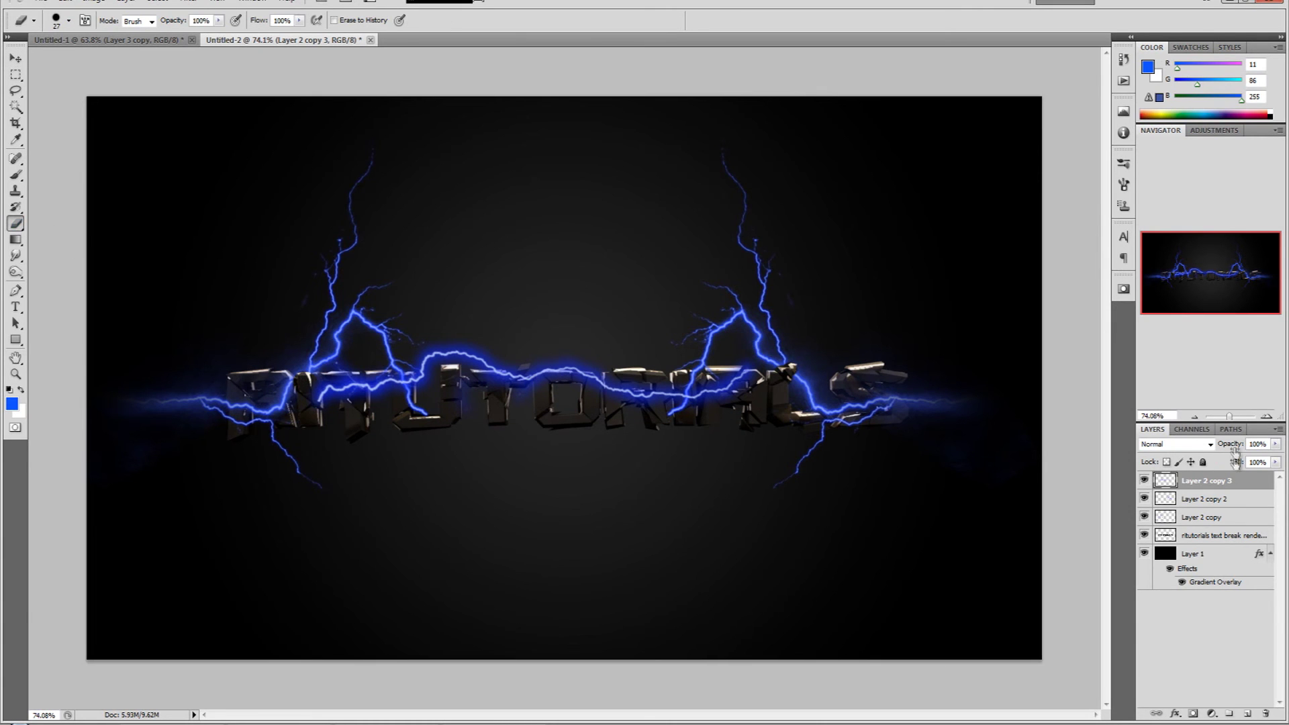
# Zoom in and erase the horizontal bolt over the left letters and the second letter's top
pyautogui.moveTo(1229, 417); pyautogui.dragTo(1234, 416)
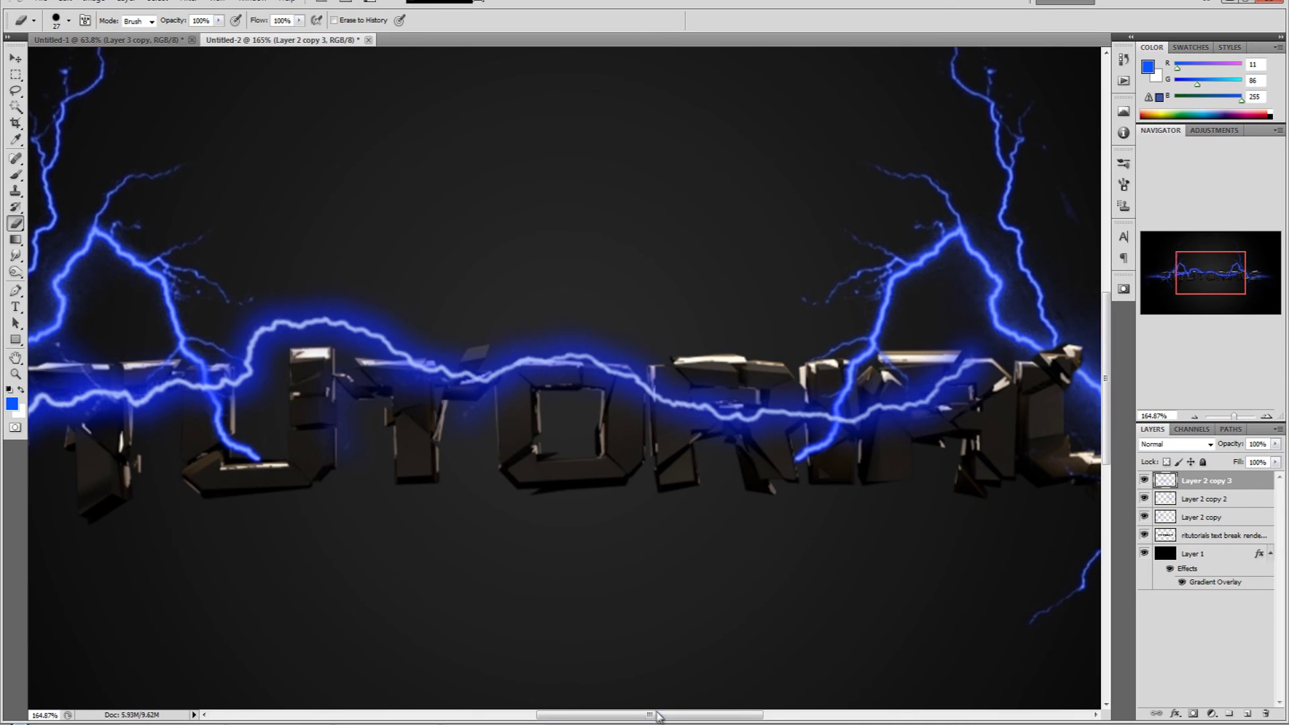
pyautogui.moveTo(658, 716); pyautogui.dragTo(553, 716)
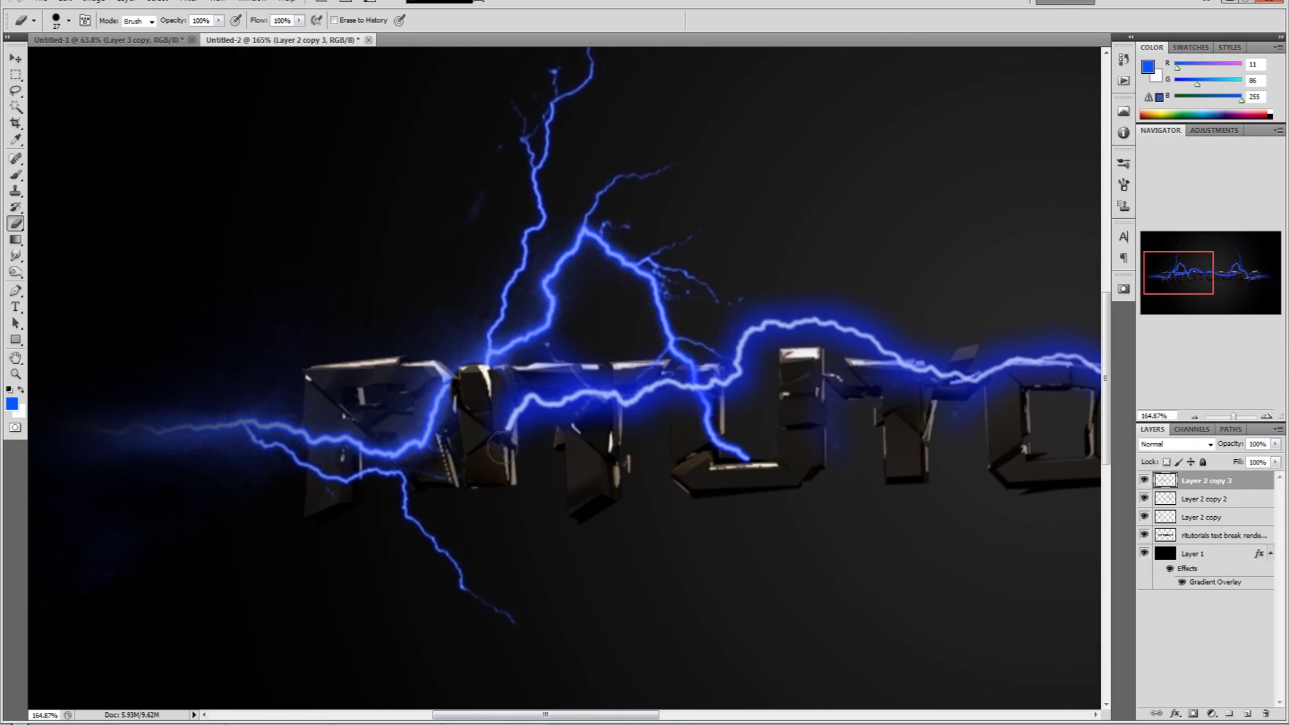
pyautogui.moveTo(501, 448)
pyautogui.mouseDown()
pyautogui.moveTo(507, 396)
pyautogui.moveTo(509, 416)
pyautogui.mouseUp()
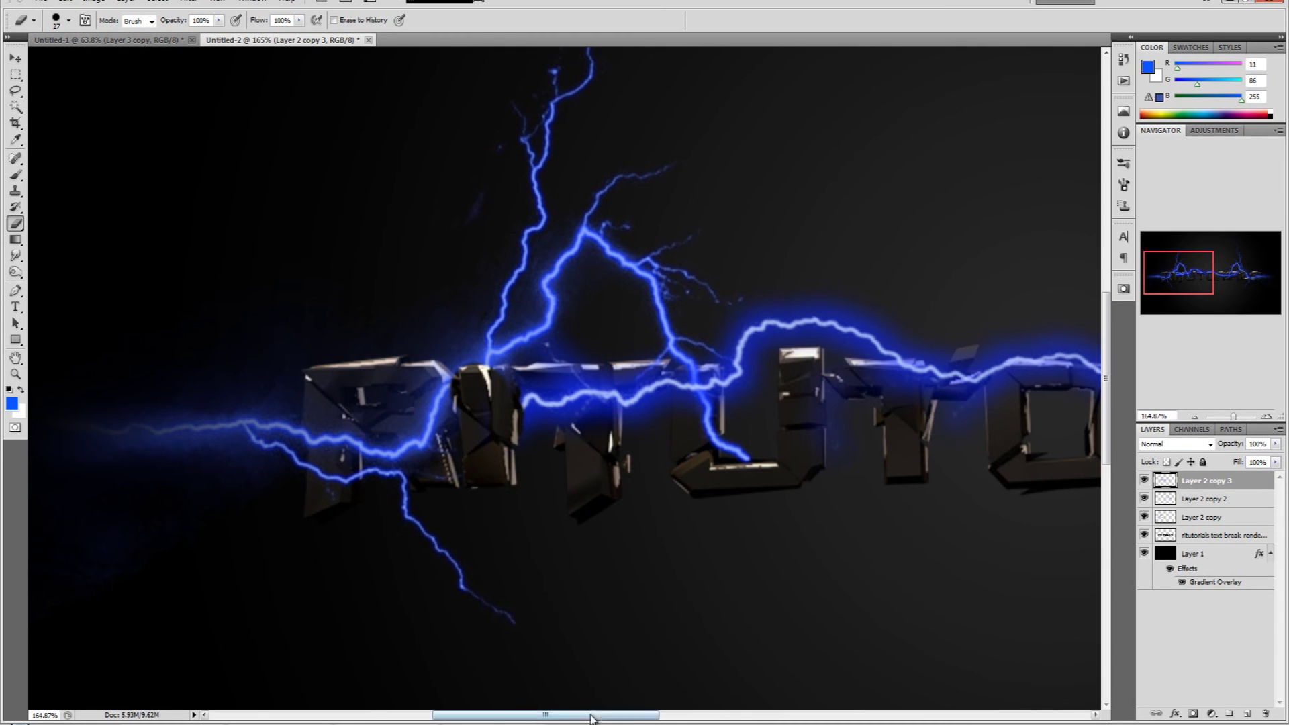
pyautogui.moveTo(591, 716); pyautogui.dragTo(648, 716)
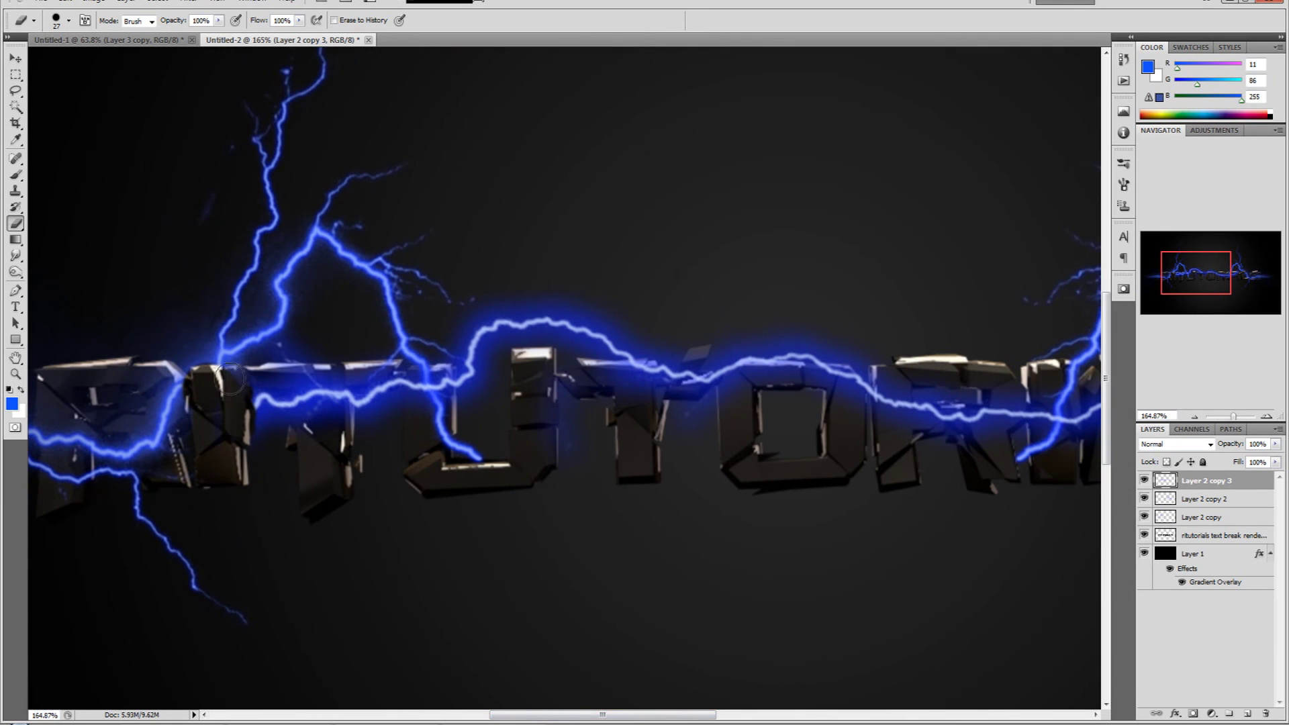
pyautogui.moveTo(230, 380)
pyautogui.mouseDown()
pyautogui.moveTo(254, 392)
pyautogui.moveTo(307, 385)
pyautogui.mouseUp()
# Erase the bolt over the U, the O and the right-hand letters, then zoom out
pyautogui.moveTo(429, 386)
pyautogui.mouseDown()
pyautogui.moveTo(420, 418)
pyautogui.moveTo(419, 394)
pyautogui.moveTo(417, 414)
pyautogui.moveTo(416, 375)
pyautogui.moveTo(434, 418)
pyautogui.moveTo(441, 377)
pyautogui.mouseUp()
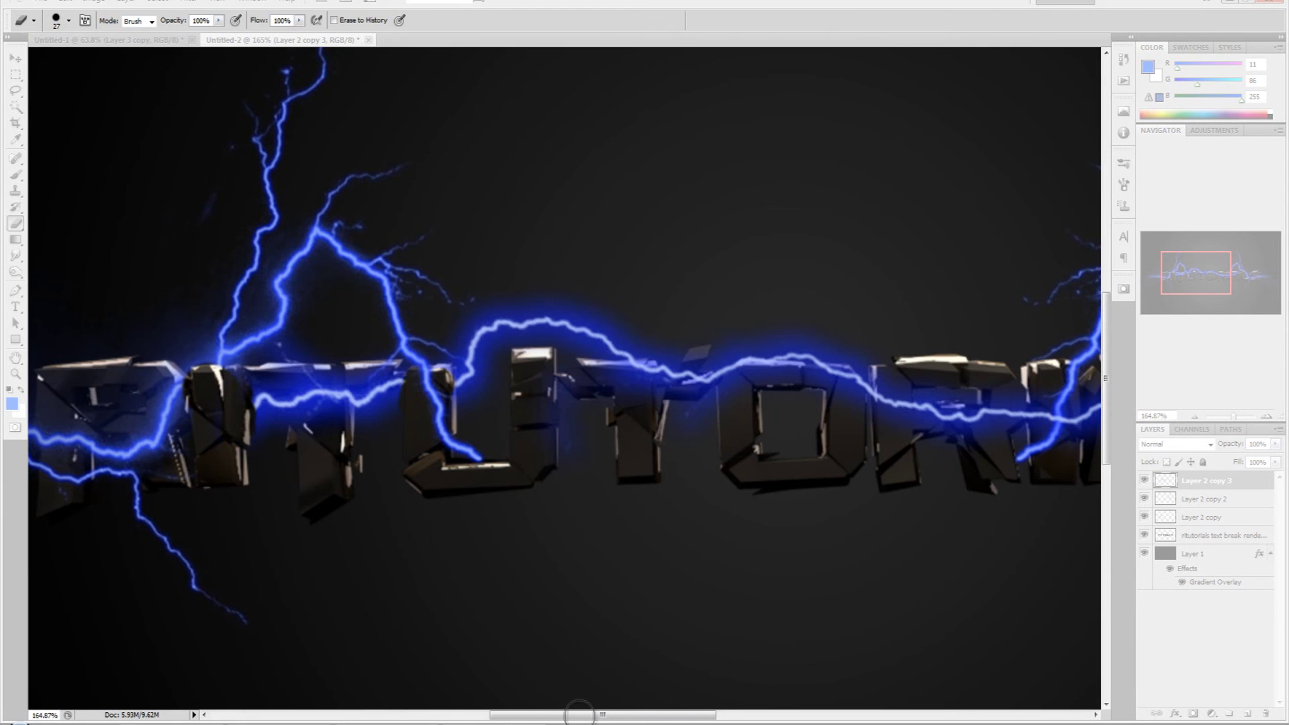
pyautogui.moveTo(589, 718); pyautogui.dragTo(627, 722)
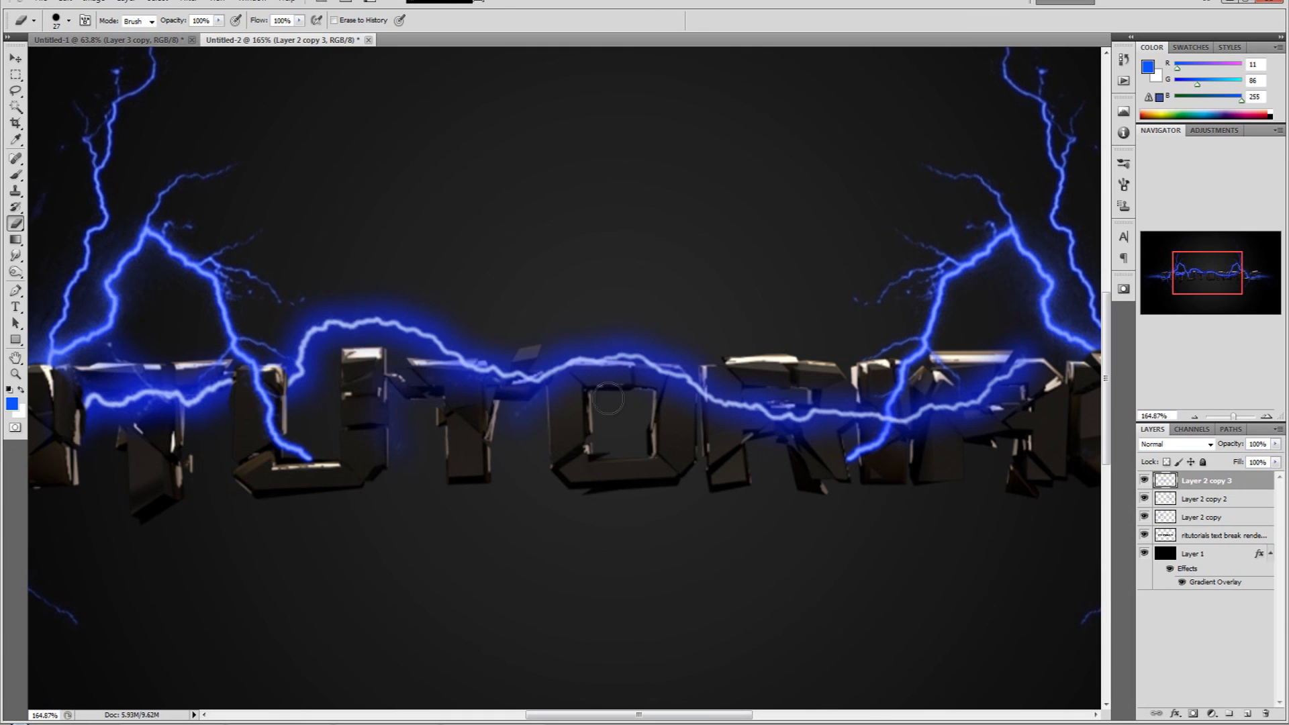
pyautogui.moveTo(563, 375)
pyautogui.mouseDown()
pyautogui.moveTo(553, 380)
pyautogui.moveTo(595, 380)
pyautogui.moveTo(564, 400)
pyautogui.mouseUp()
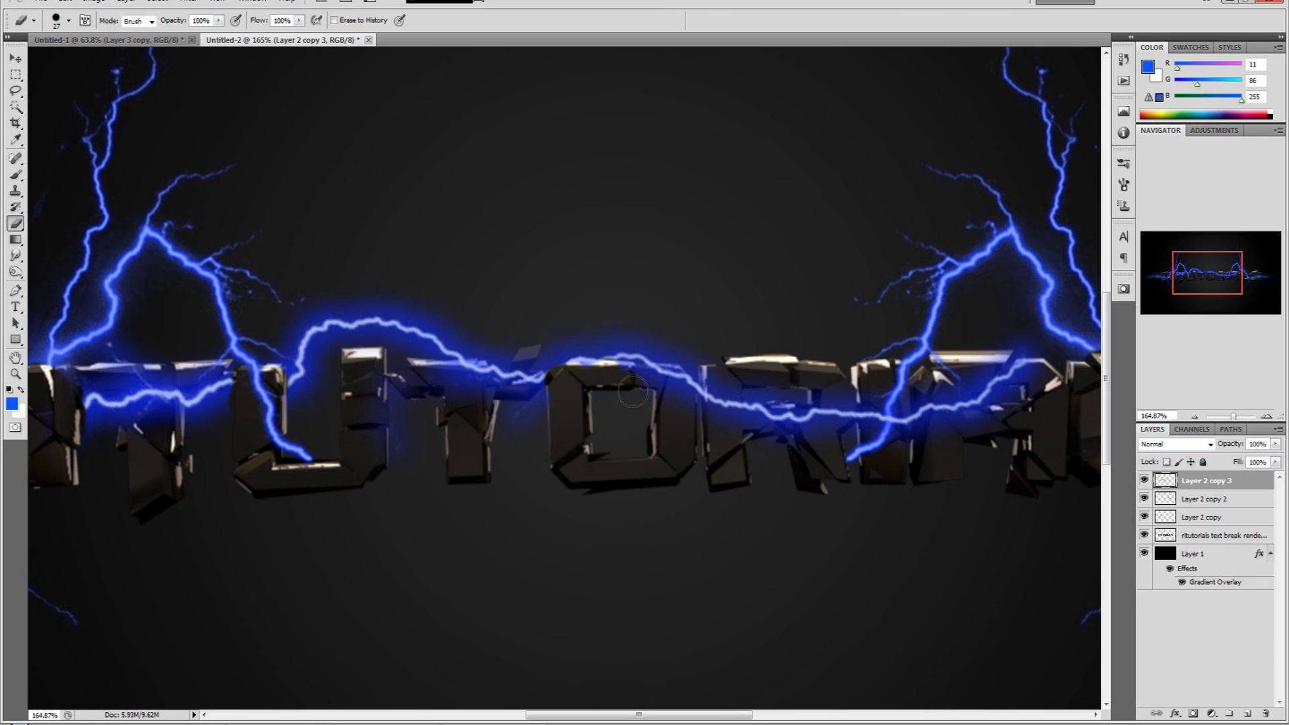
pyautogui.hscroll(3, 510, 466)
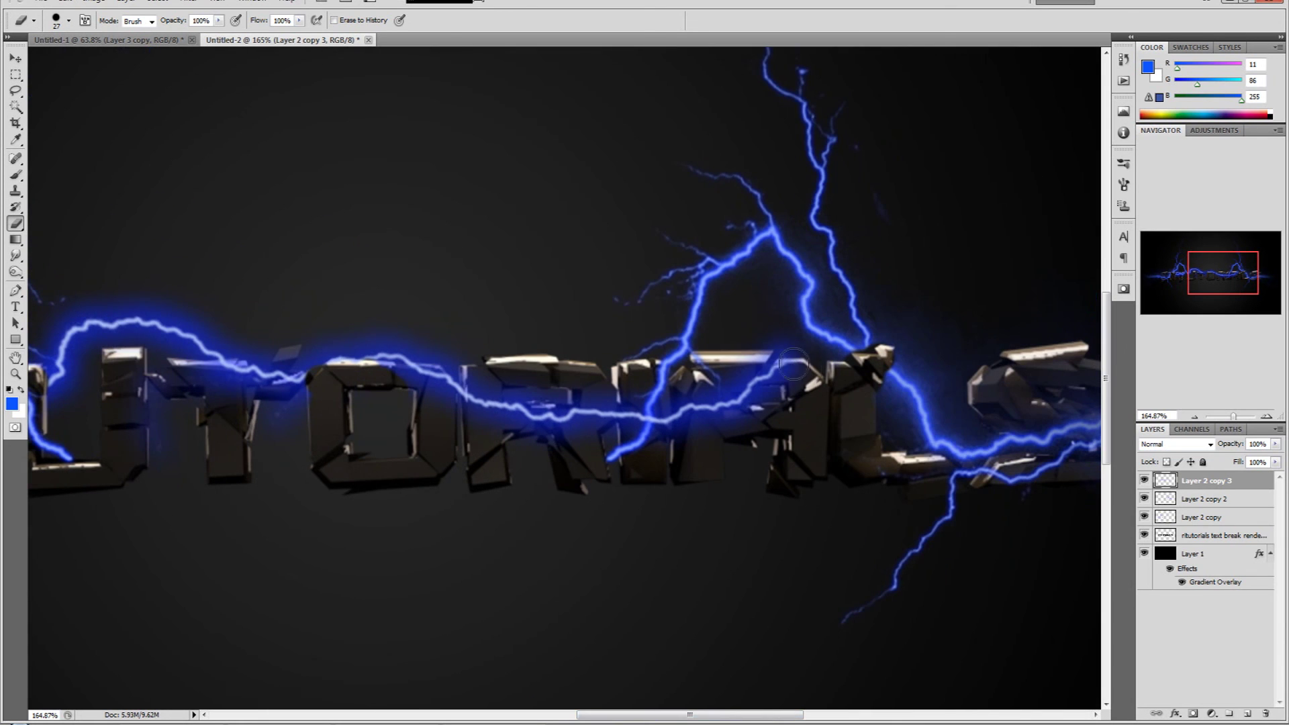
pyautogui.moveTo(743, 372)
pyautogui.mouseDown()
pyautogui.moveTo(781, 380)
pyautogui.moveTo(754, 407)
pyautogui.moveTo(739, 377)
pyautogui.mouseUp()
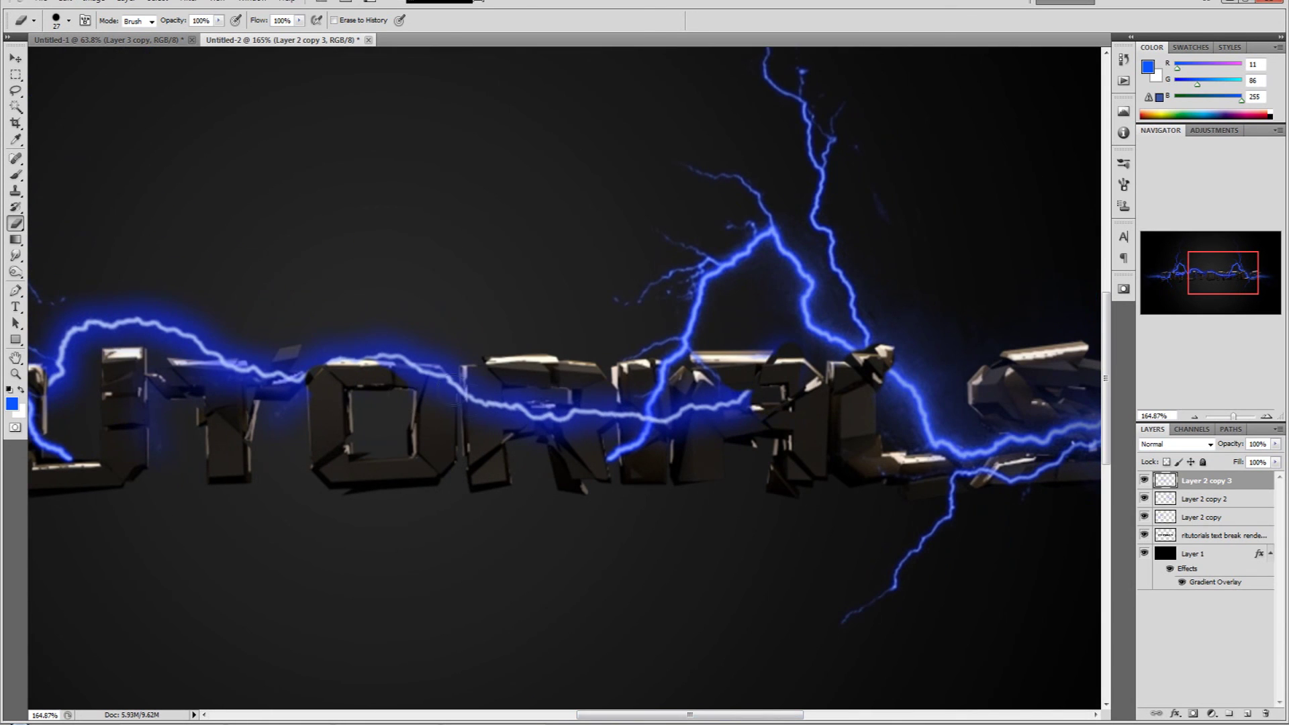
pyautogui.moveTo(473, 394)
pyautogui.mouseDown()
pyautogui.moveTo(494, 416)
pyautogui.moveTo(605, 416)
pyautogui.moveTo(485, 421)
pyautogui.moveTo(585, 428)
pyautogui.moveTo(600, 404)
pyautogui.moveTo(473, 417)
pyautogui.moveTo(477, 400)
pyautogui.moveTo(519, 437)
pyautogui.moveTo(479, 424)
pyautogui.mouseUp()
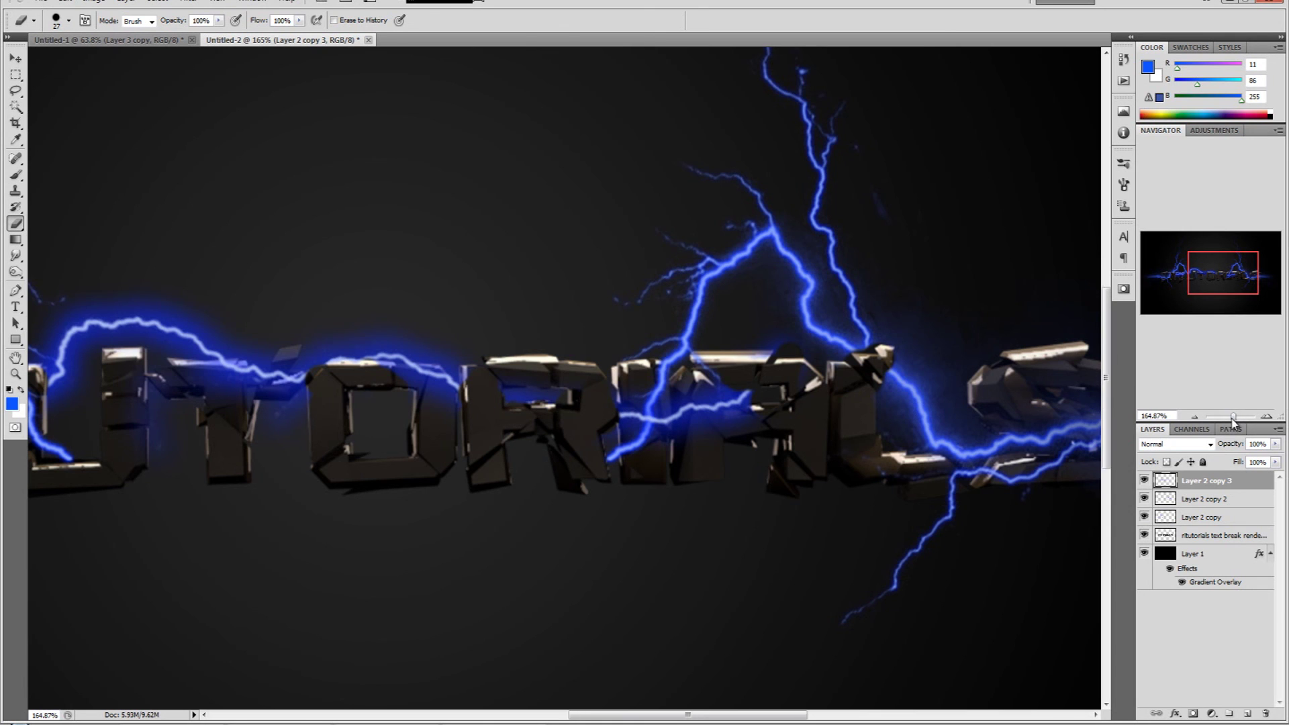
pyautogui.moveTo(1234, 417); pyautogui.dragTo(1231, 421)
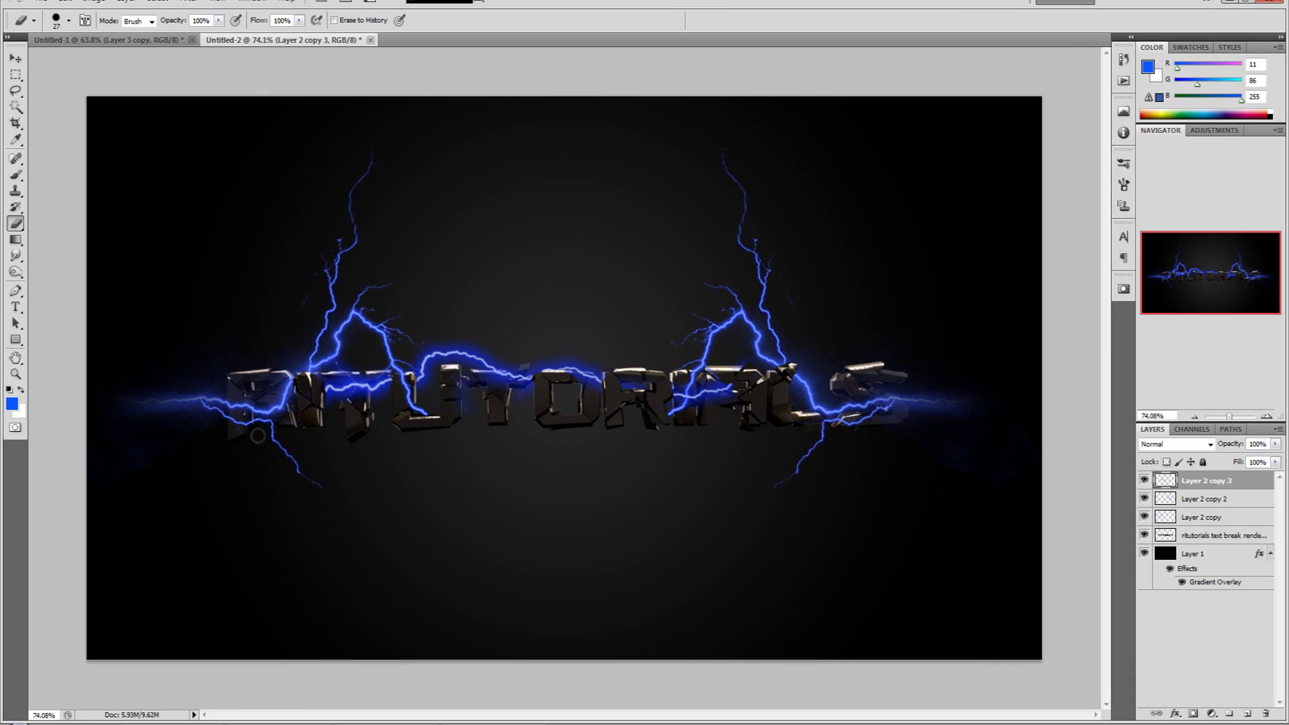